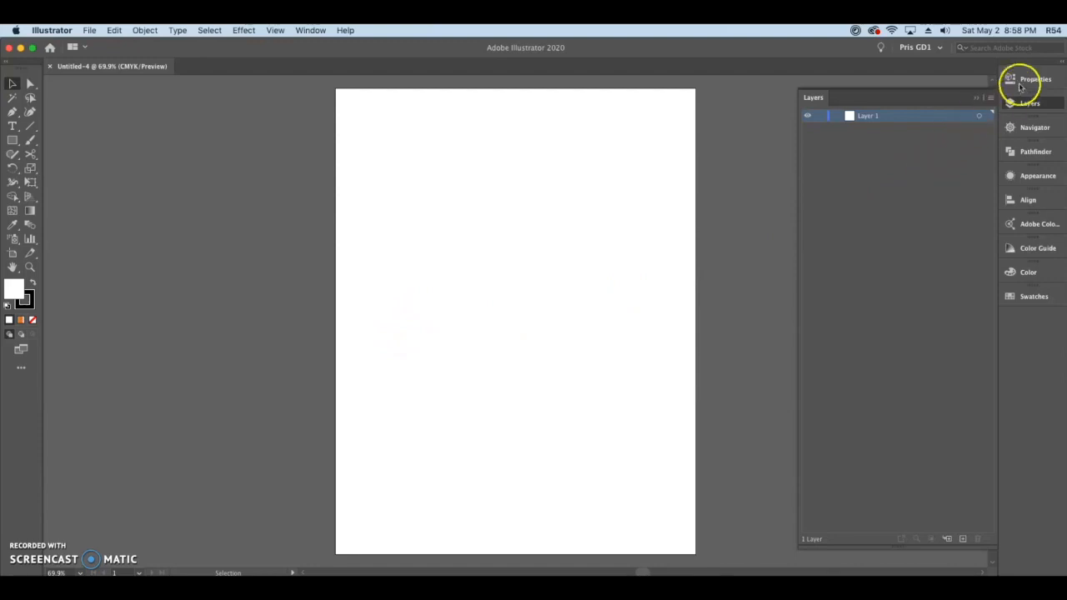
Step: Set the document units to pixels and switch the Letter artboard to landscape orientation
{"action": "left_click", "coordinate": [962, 128]}
{"action": "left_click", "coordinate": [927, 206]}
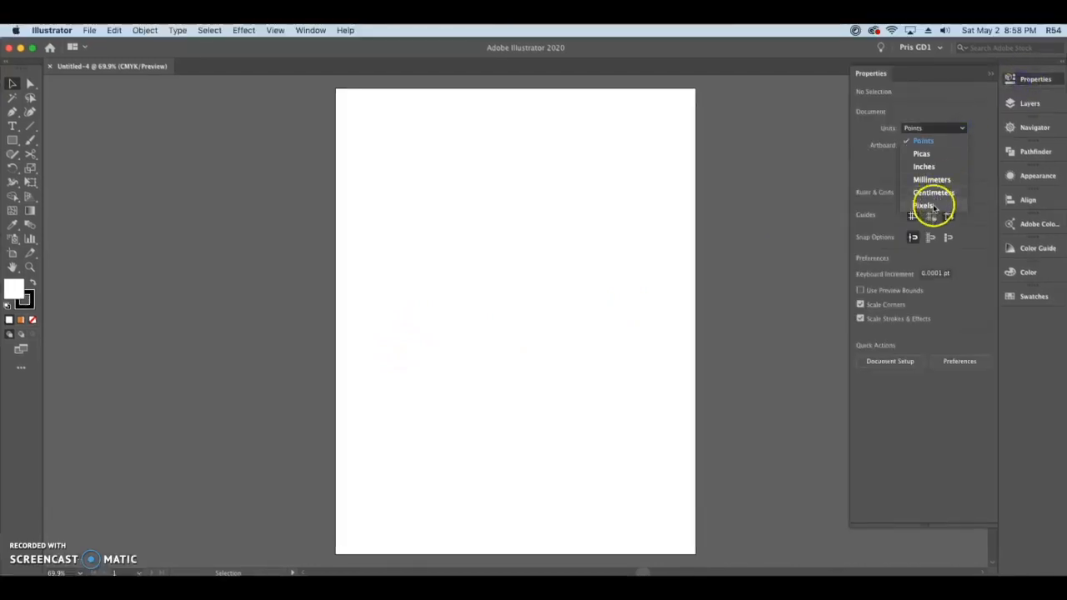
{"action": "left_click", "coordinate": [952, 163]}
{"action": "left_click", "coordinate": [975, 210]}
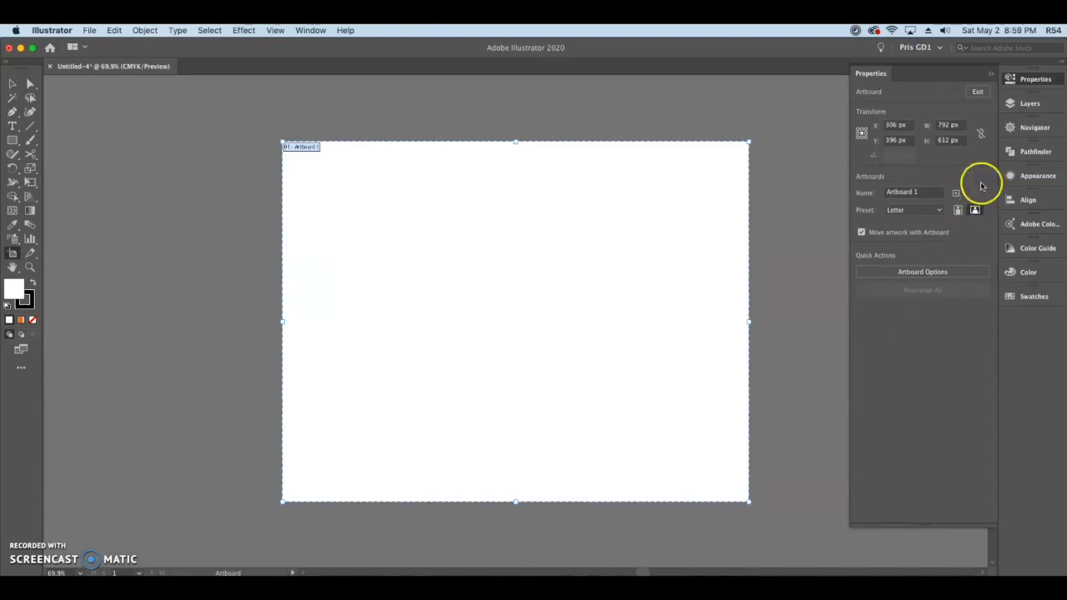
{"action": "left_click", "coordinate": [977, 92]}
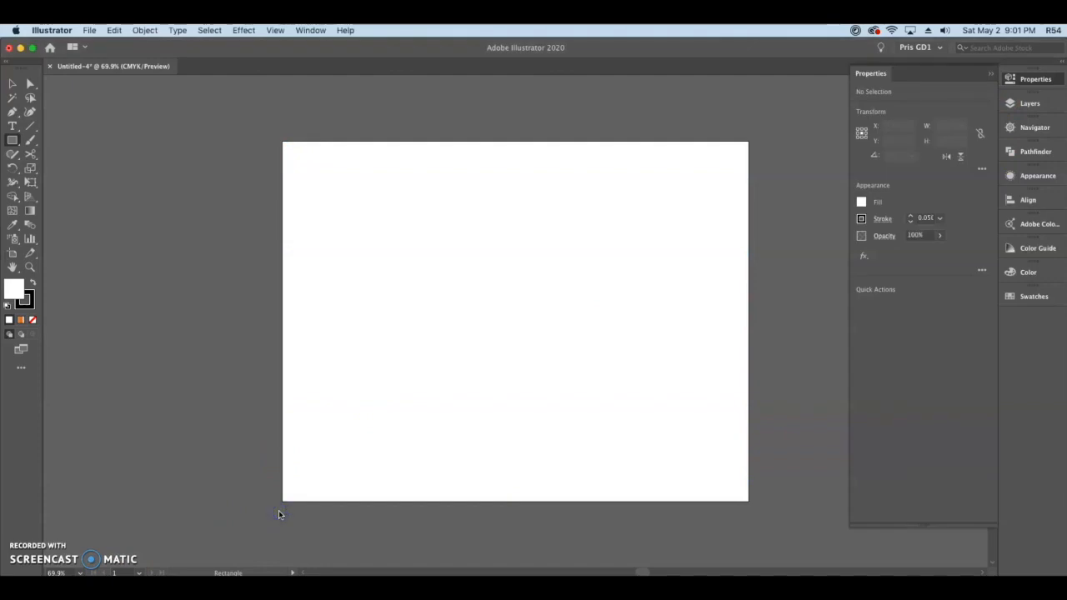
Step: Draw a rectangle about 124 by 31 px near the artboard's bottom edge, repeat it into a row of six, and narrow the row
{"action": "left_click_drag", "start_coordinate": [299, 471], "coordinate": [374, 488]}
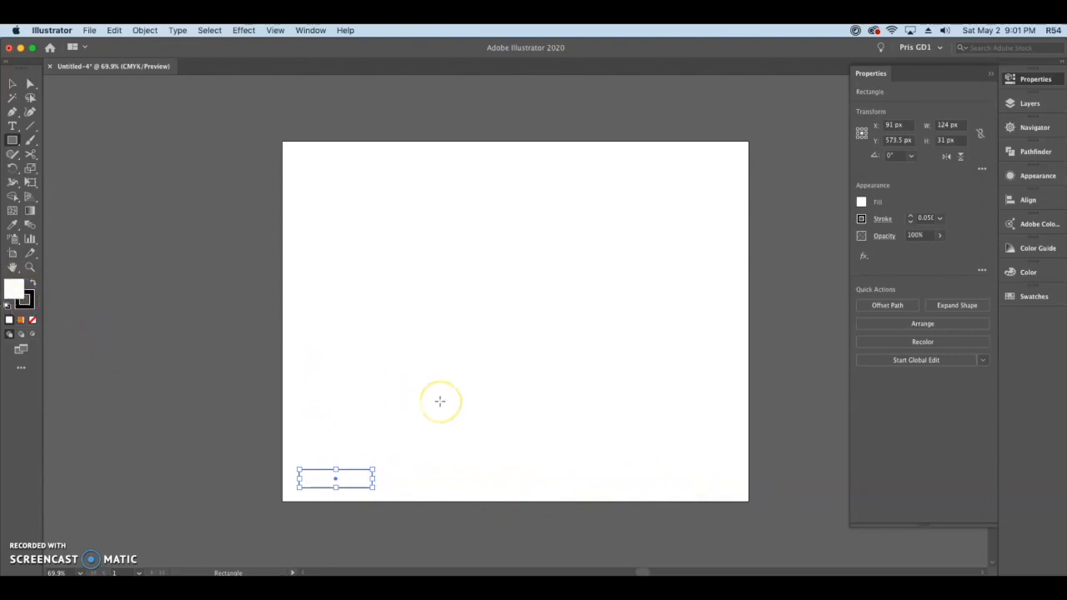
{"action": "key", "text": "v"}
{"action": "left_click_drag", "start_coordinate": [565, 477], "coordinate": [639, 475]}
{"action": "key", "text": "super+a"}
{"action": "left_click_drag", "start_coordinate": [749, 479], "coordinate": [624, 479]}
Step: Fill the six rectangles from left to right with blue, purple, pink, orange, yellow and green
{"action": "left_click", "coordinate": [425, 479]}
{"action": "double_click", "coordinate": [15, 289]}
{"action": "left_click", "coordinate": [938, 136]}
{"action": "double_click", "coordinate": [17, 289]}
{"action": "left_click", "coordinate": [938, 136]}
{"action": "left_click", "coordinate": [497, 479]}
{"action": "double_click", "coordinate": [15, 289]}
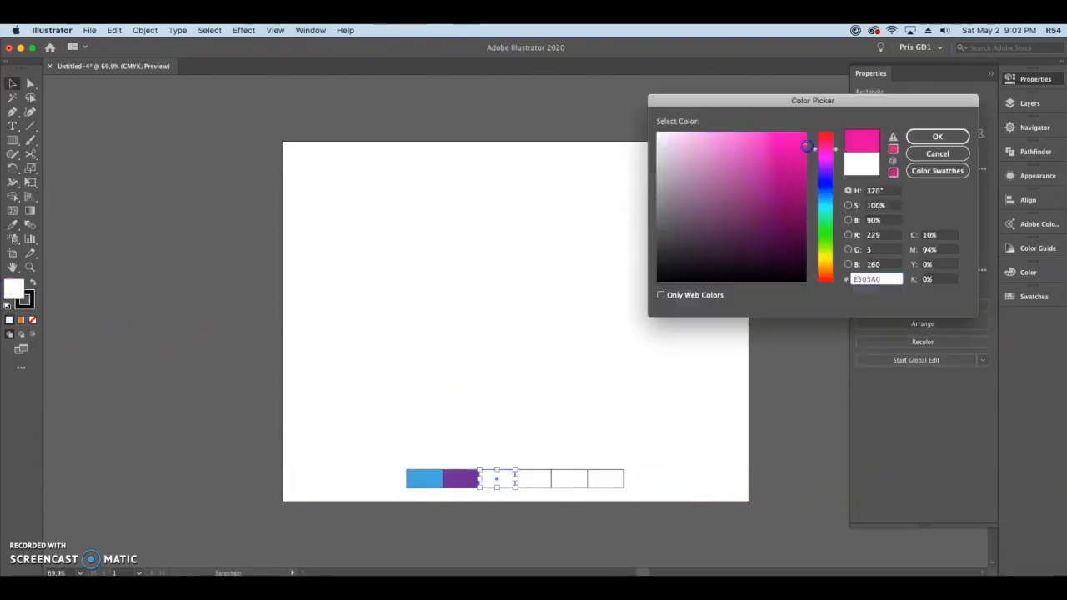
{"action": "left_click", "coordinate": [938, 136]}
{"action": "left_click", "coordinate": [567, 479]}
{"action": "left_click", "coordinate": [605, 478]}
{"action": "left_click", "coordinate": [938, 136]}
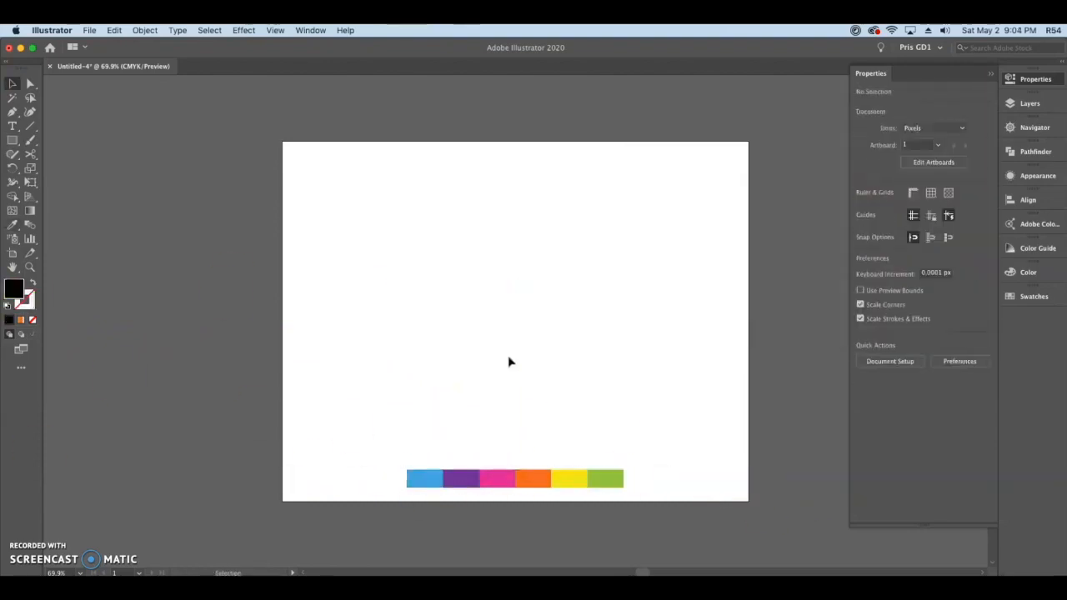
Step: Add the Arial Black text DESIGN about 593 px wide across the artboard's middle and convert it to outlines
{"action": "left_click", "coordinate": [13, 125]}
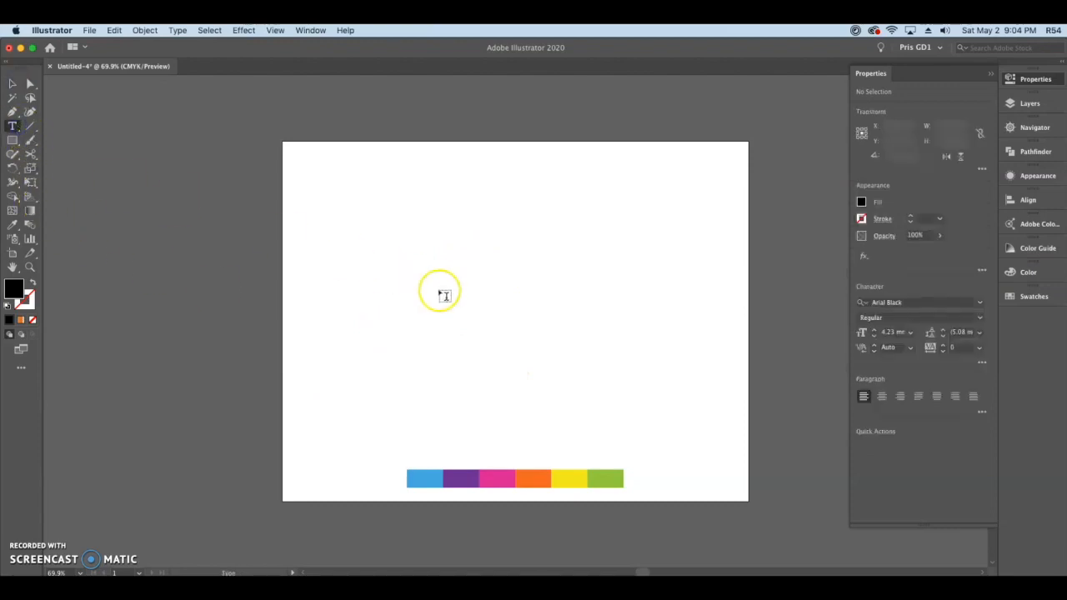
{"action": "left_click", "coordinate": [494, 303]}
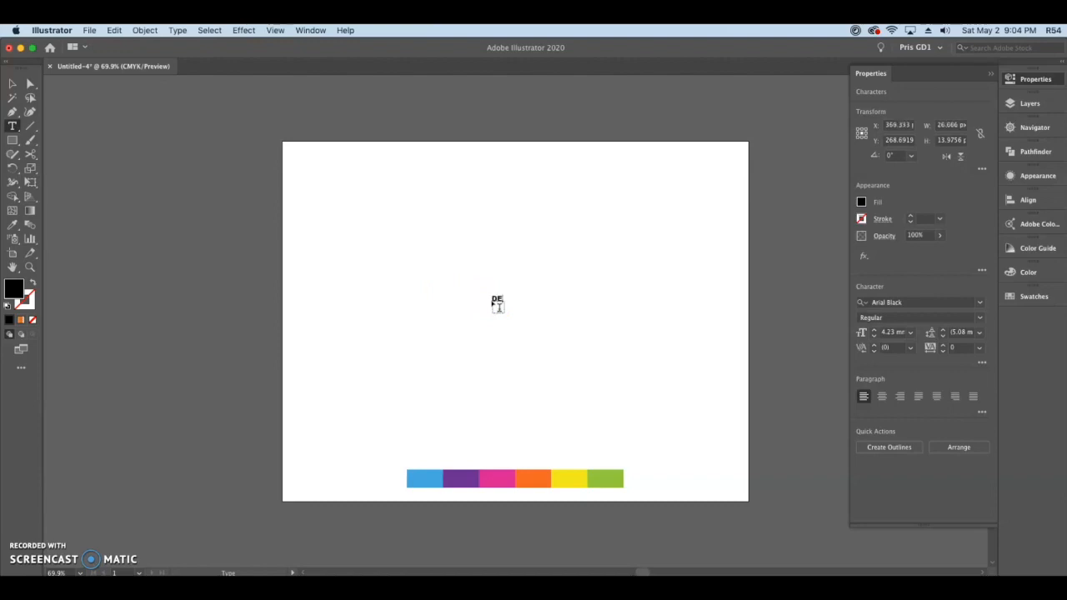
{"action": "left_click", "coordinate": [10, 84]}
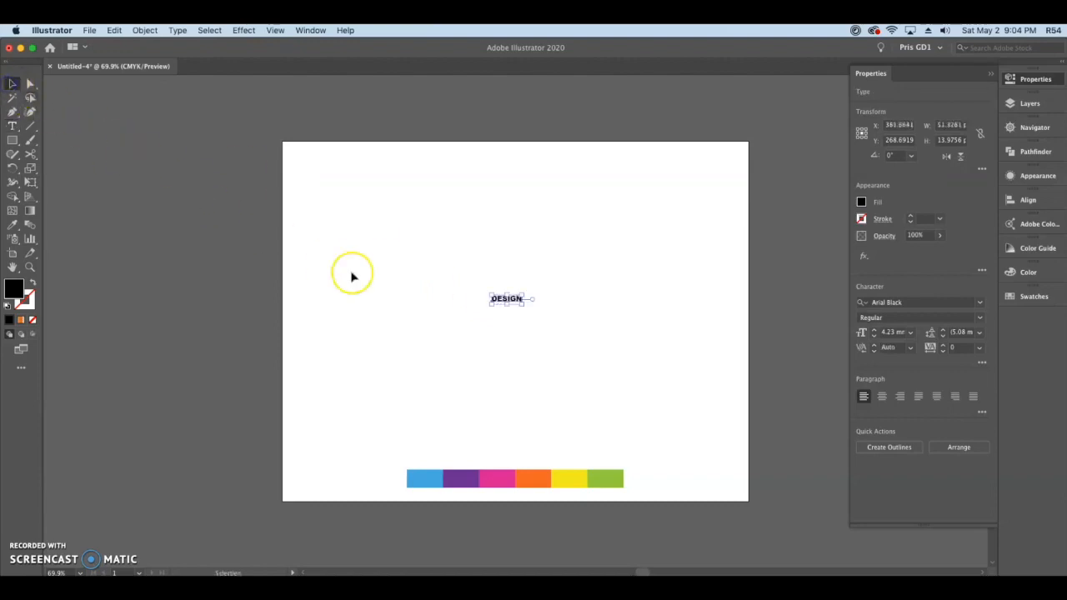
{"action": "left_click_drag", "start_coordinate": [521, 304], "coordinate": [682, 396]}
{"action": "left_click_drag", "start_coordinate": [605, 308], "coordinate": [609, 308]}
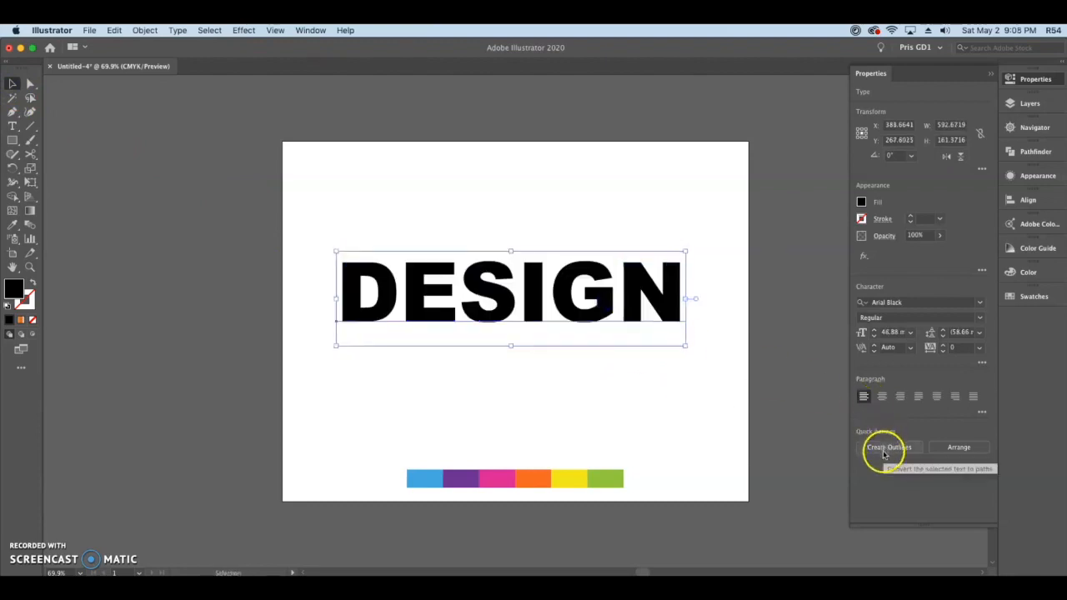
{"action": "left_click", "coordinate": [884, 454]}
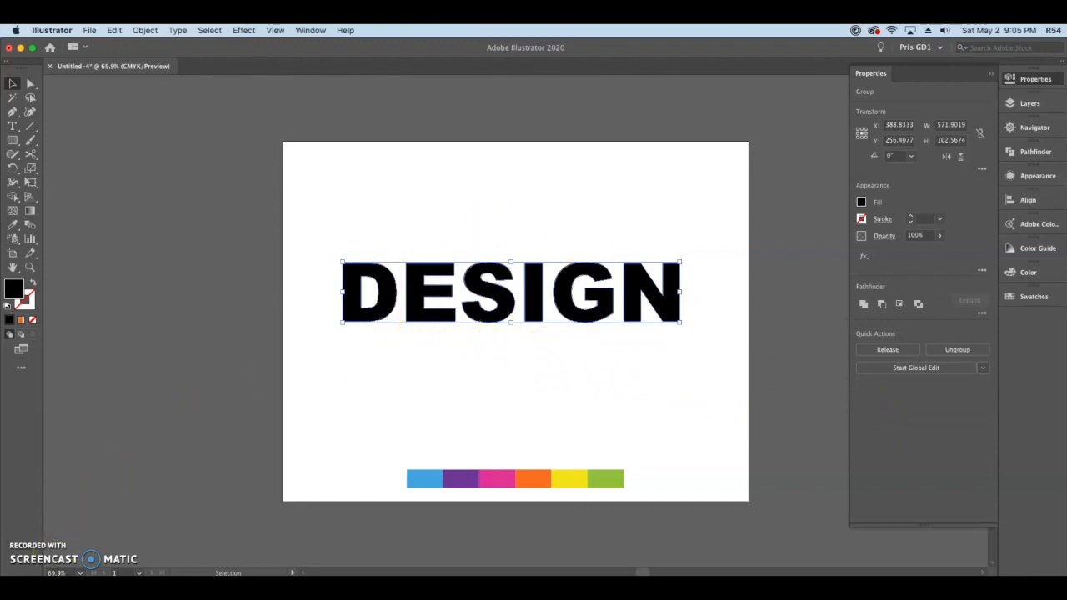
Step: Draw a horizontal line about 596 px long along the top of the DESIGN letters and copy it to their bottom edge
{"action": "left_click", "coordinate": [30, 126]}
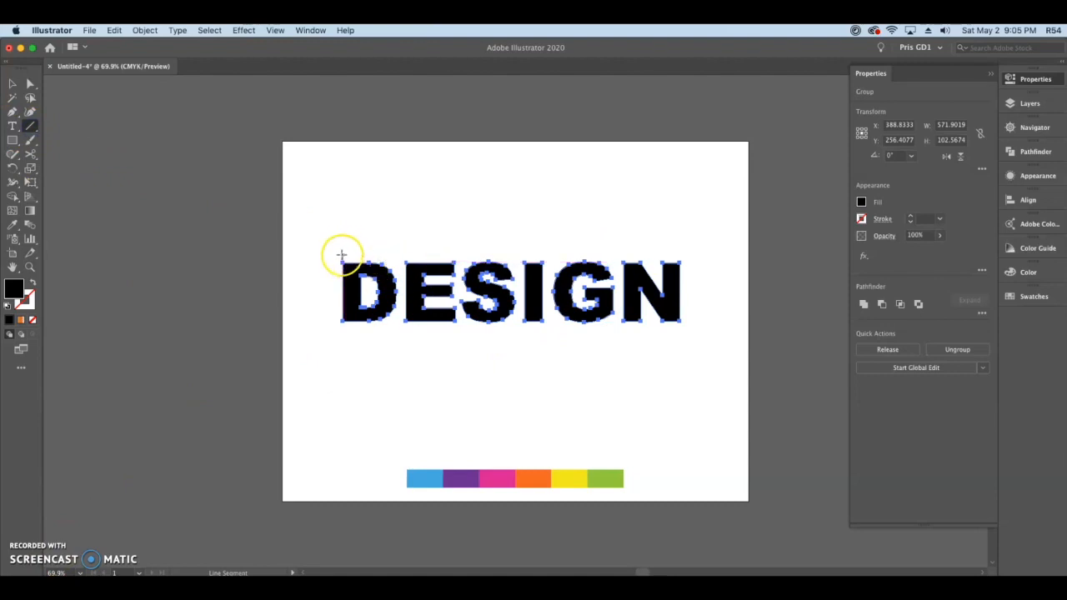
{"action": "key", "text": "v"}
{"action": "left_click", "coordinate": [356, 239]}
{"action": "left_click", "coordinate": [32, 128]}
{"action": "left_click_drag", "start_coordinate": [338, 262], "coordinate": [688, 262]}
{"action": "key", "text": "v"}
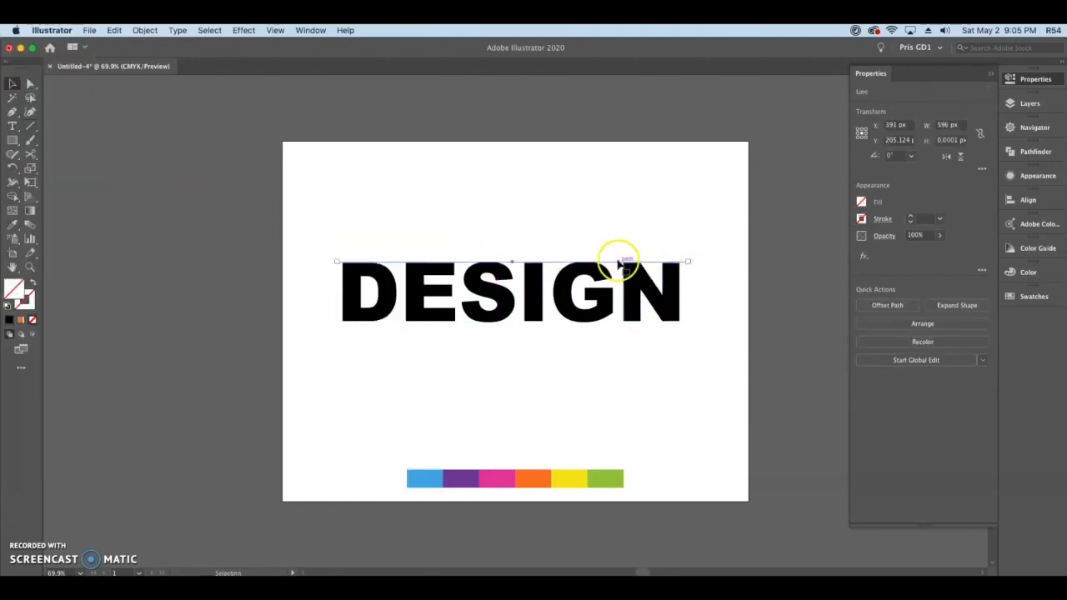
{"action": "left_click_drag", "start_coordinate": [618, 265], "coordinate": [617, 322]}
{"action": "left_click", "coordinate": [287, 229]}
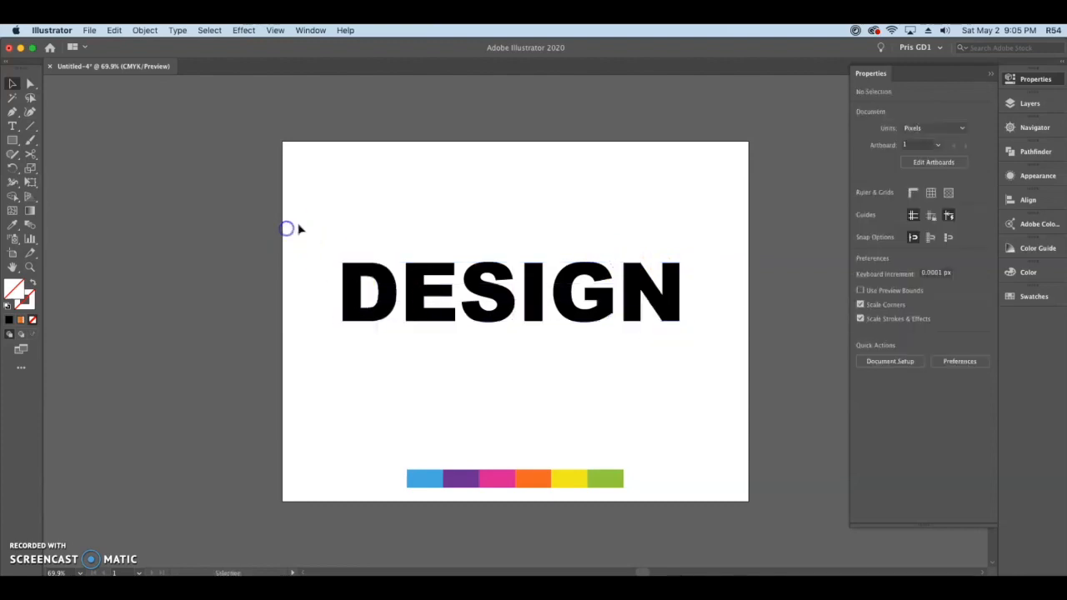
Step: Give both horizontal lines an orange stroke from the swatches
{"action": "left_click_drag", "start_coordinate": [339, 339], "coordinate": [339, 337]}
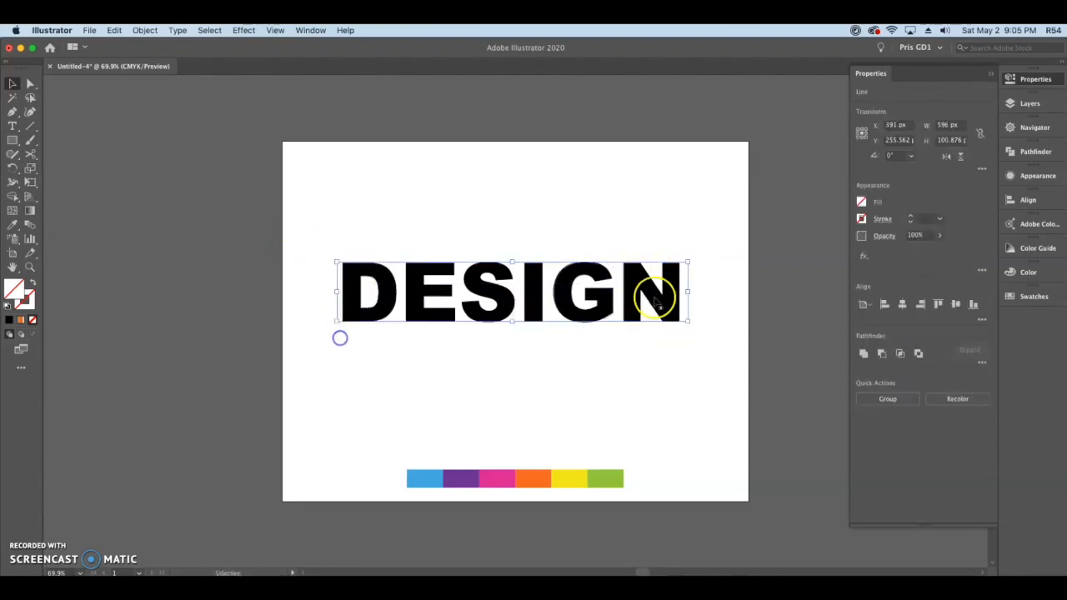
{"action": "left_click", "coordinate": [861, 220]}
{"action": "left_click", "coordinate": [833, 264]}
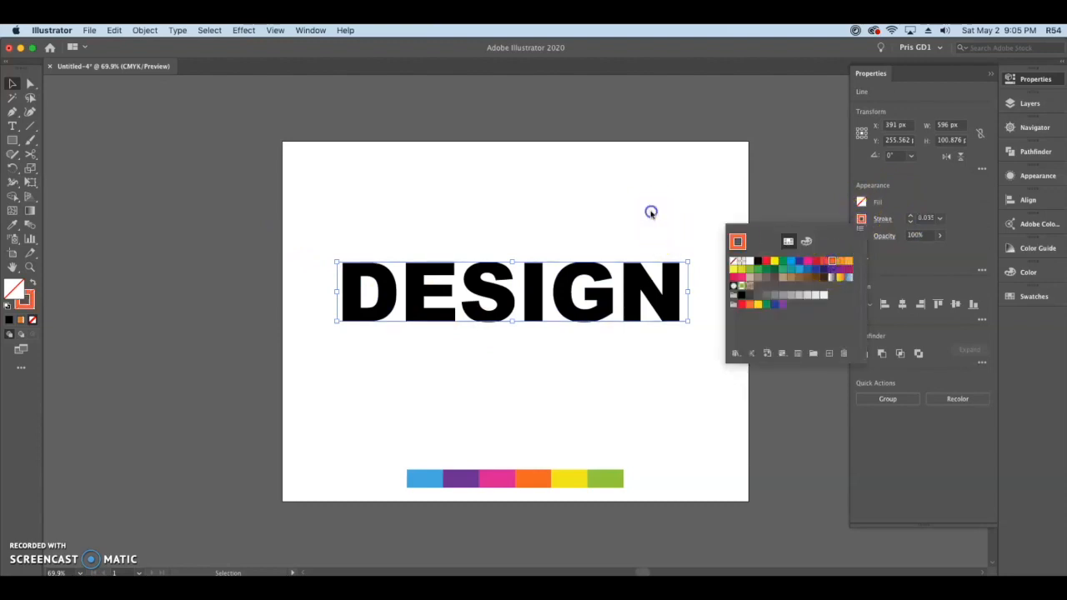
{"action": "left_click", "coordinate": [678, 198]}
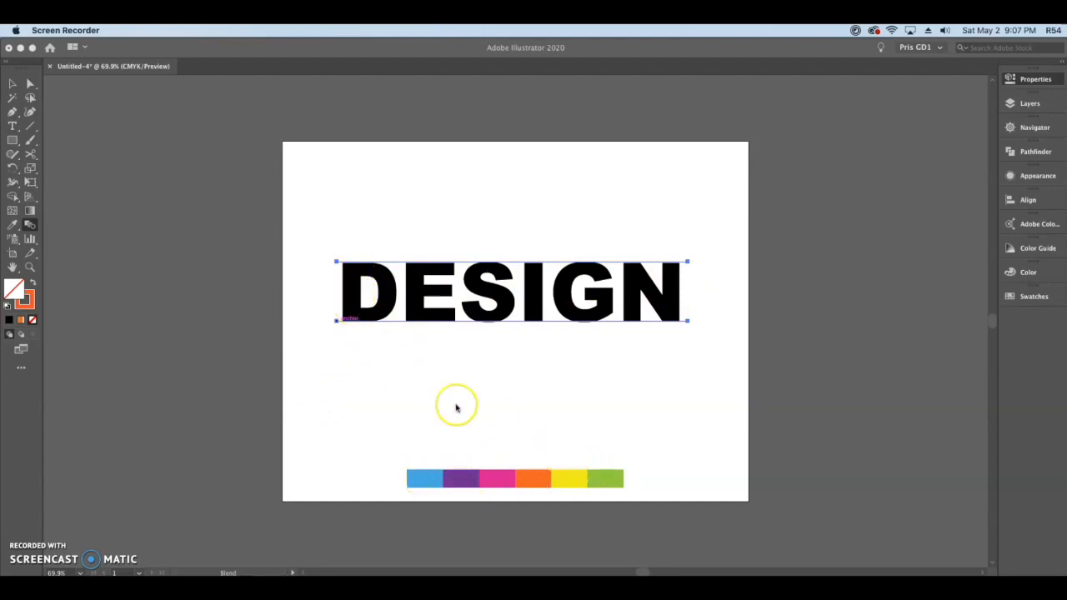
Step: Blend the top and bottom orange lines together with the Blend tool, using their left end points
{"action": "left_click", "coordinate": [371, 369]}
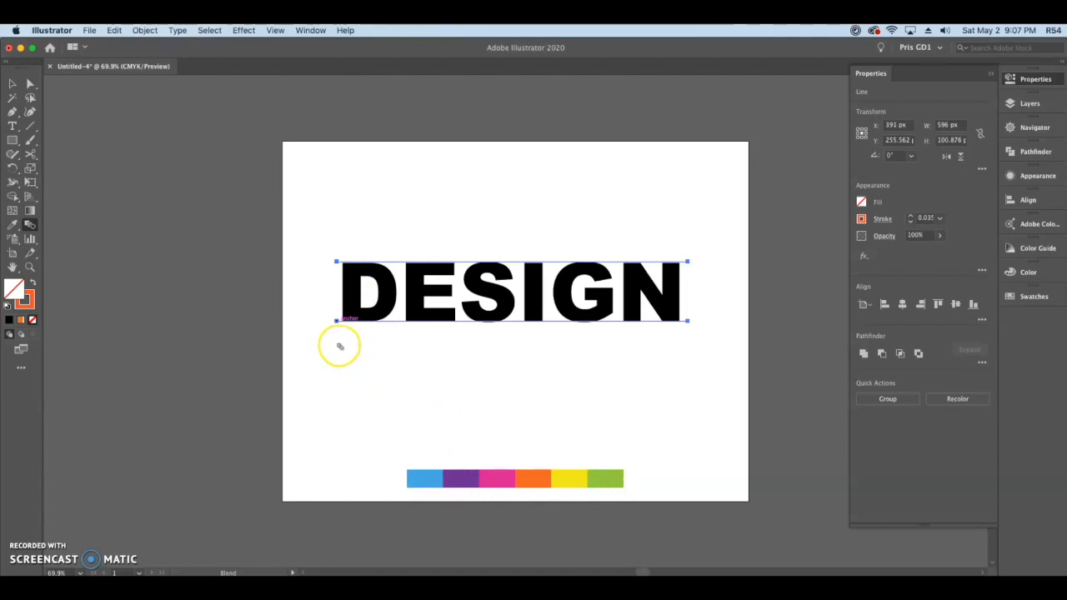
{"action": "left_click", "coordinate": [13, 84]}
{"action": "left_click", "coordinate": [275, 185]}
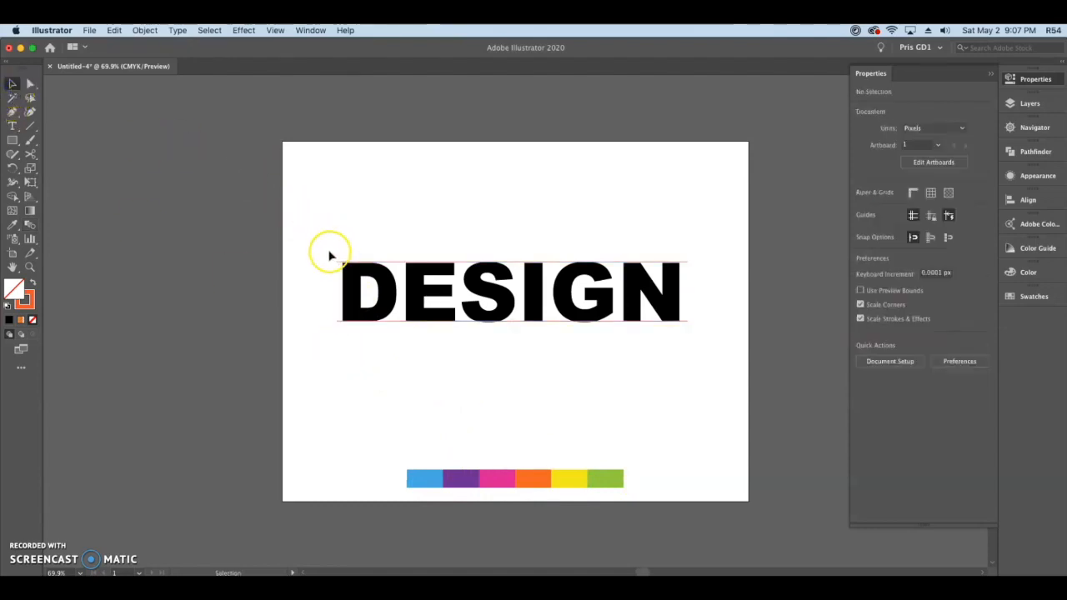
{"action": "left_click_drag", "start_coordinate": [338, 335], "coordinate": [338, 334]}
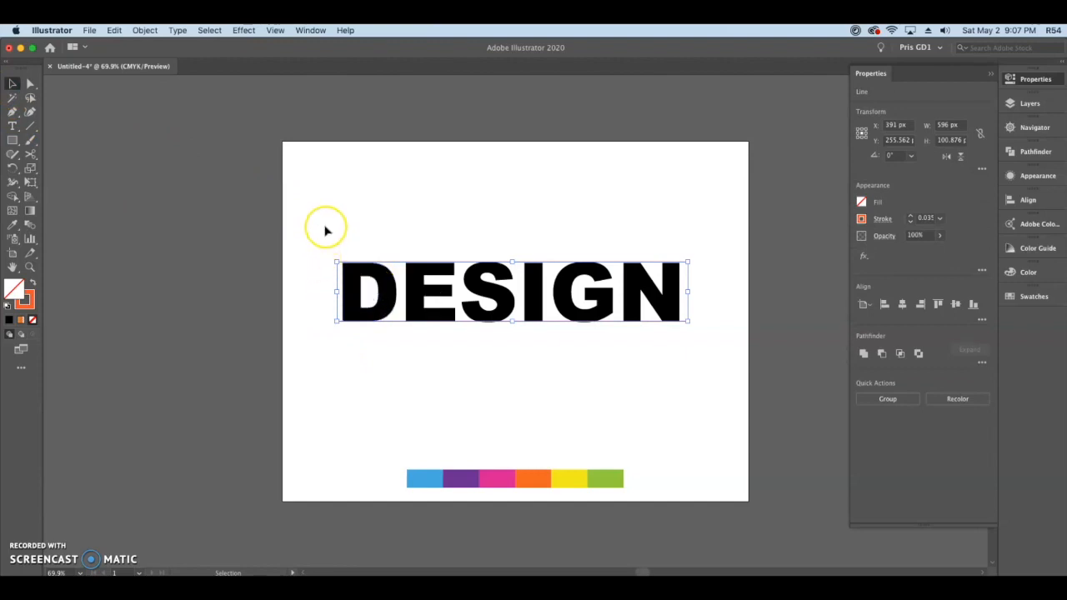
{"action": "left_click", "coordinate": [31, 225]}
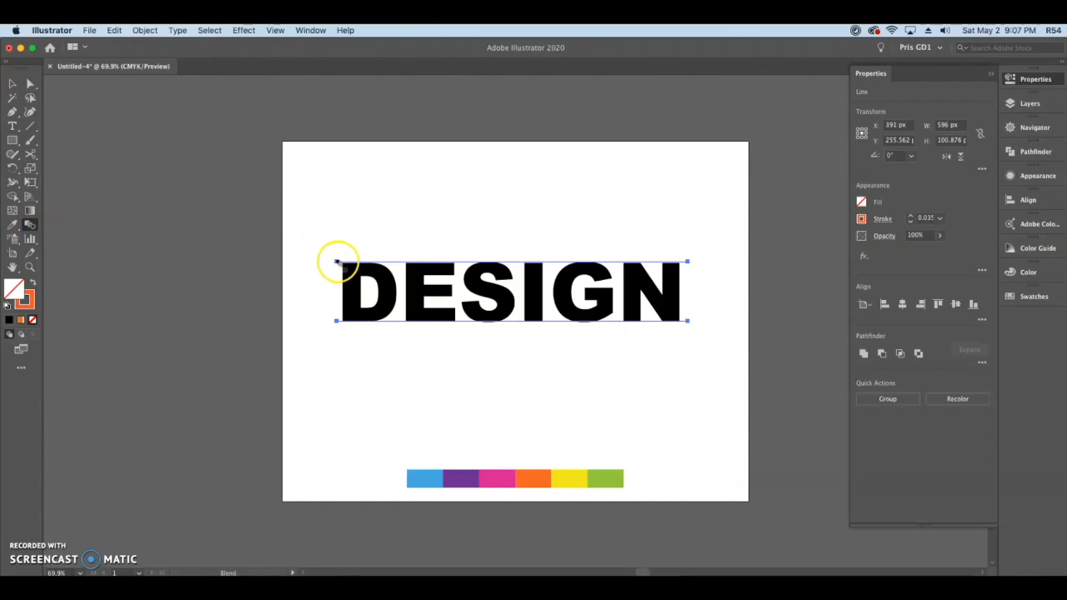
{"action": "left_click", "coordinate": [337, 320]}
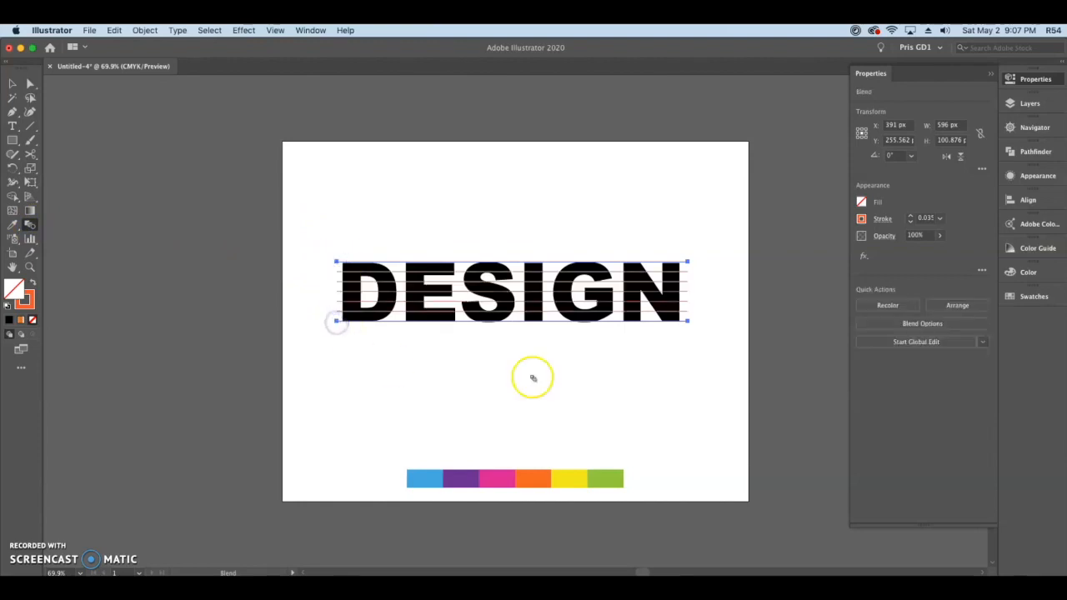
Step: Set the line blend's spacing to Specified Steps with 5 steps
{"action": "key", "text": "super+1"}
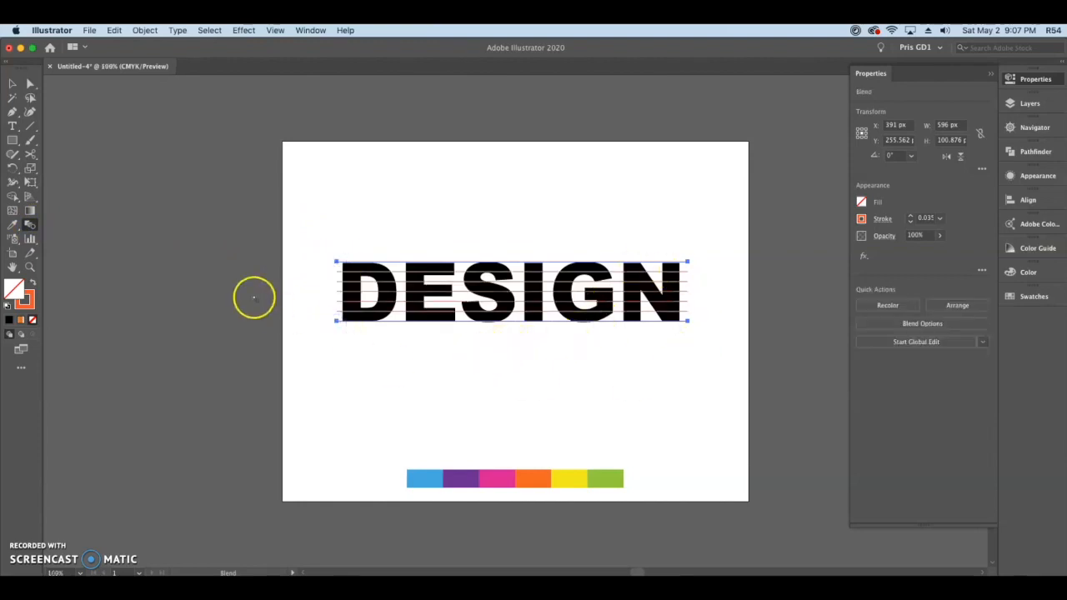
{"action": "left_click_drag", "start_coordinate": [550, 332], "coordinate": [433, 367]}
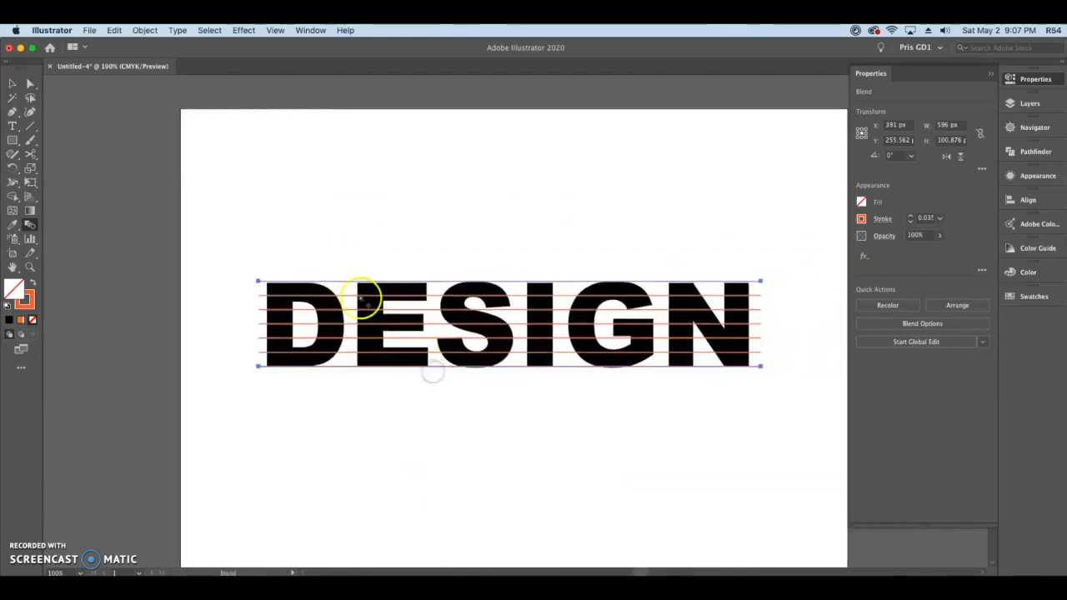
{"action": "double_click", "coordinate": [30, 225]}
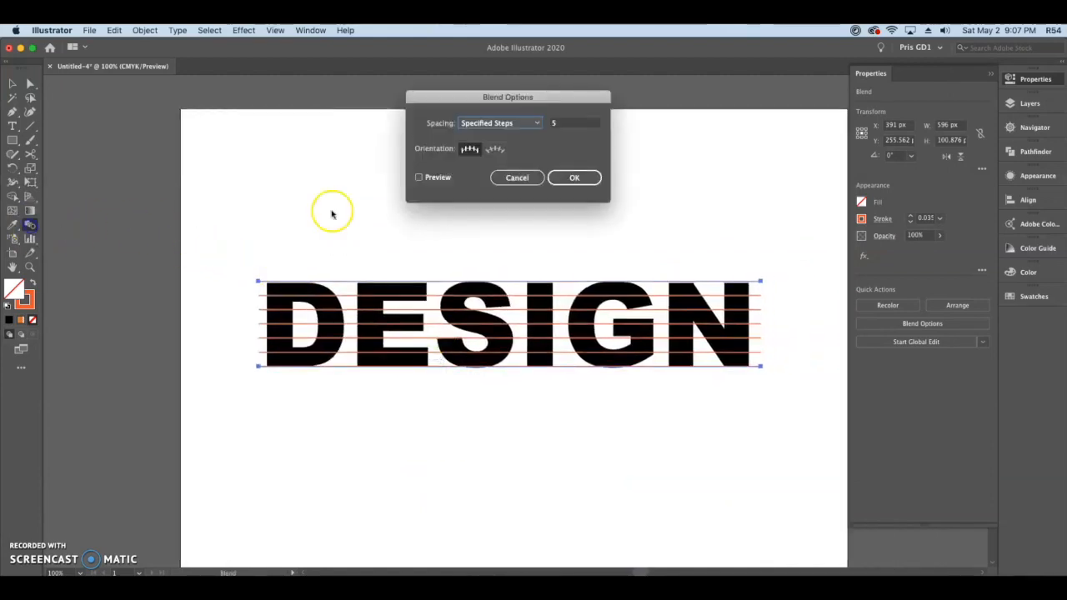
{"action": "left_click", "coordinate": [538, 123]}
{"action": "left_click", "coordinate": [534, 150]}
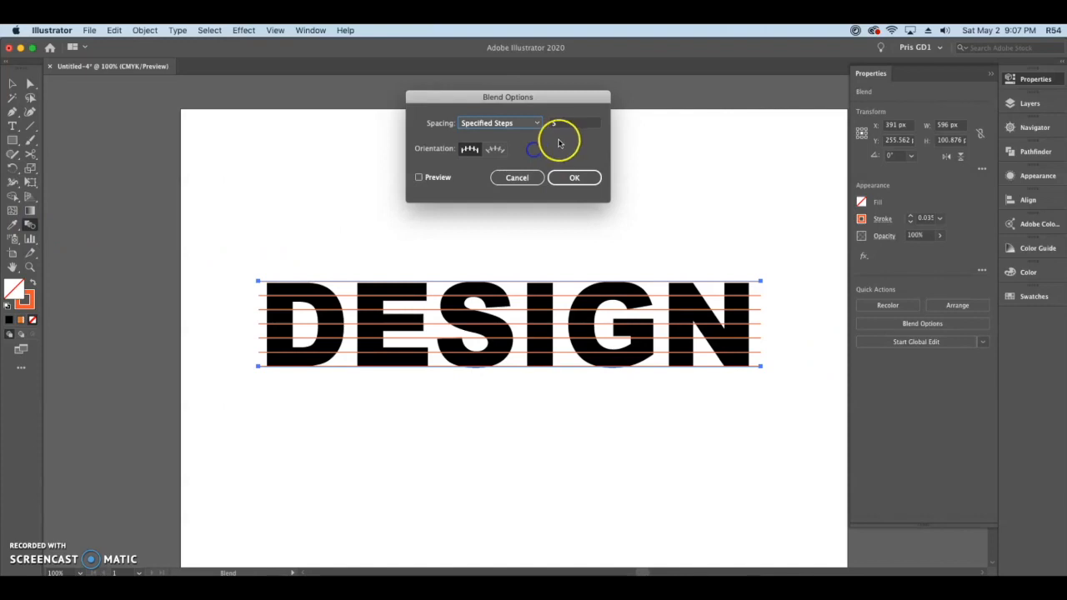
{"action": "left_click", "coordinate": [563, 124]}
{"action": "left_click", "coordinate": [574, 177]}
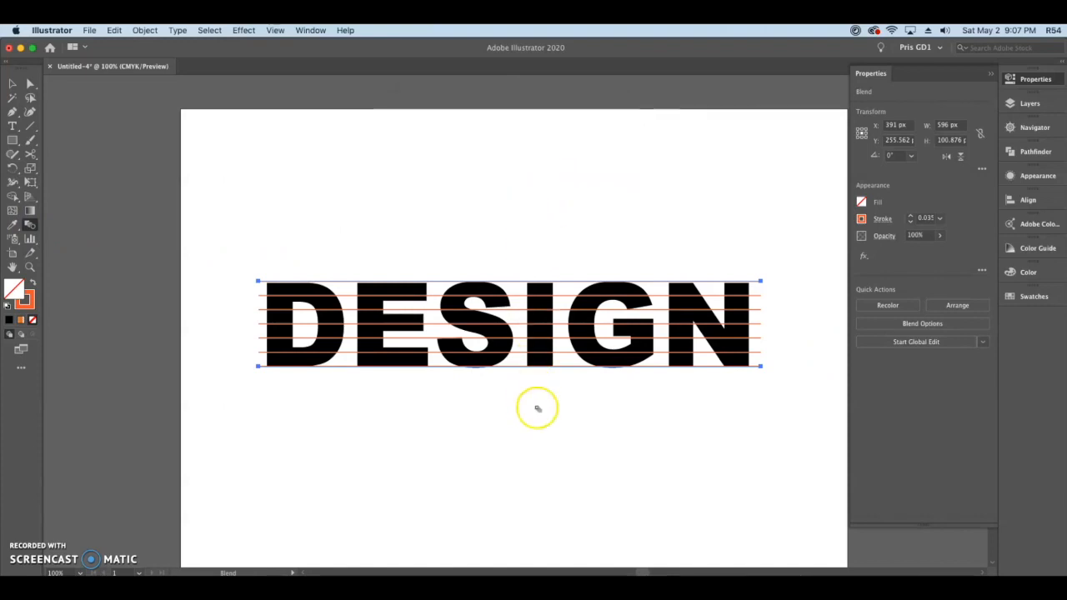
Step: Expand the blend into separate, editable lines
{"action": "key", "text": "v"}
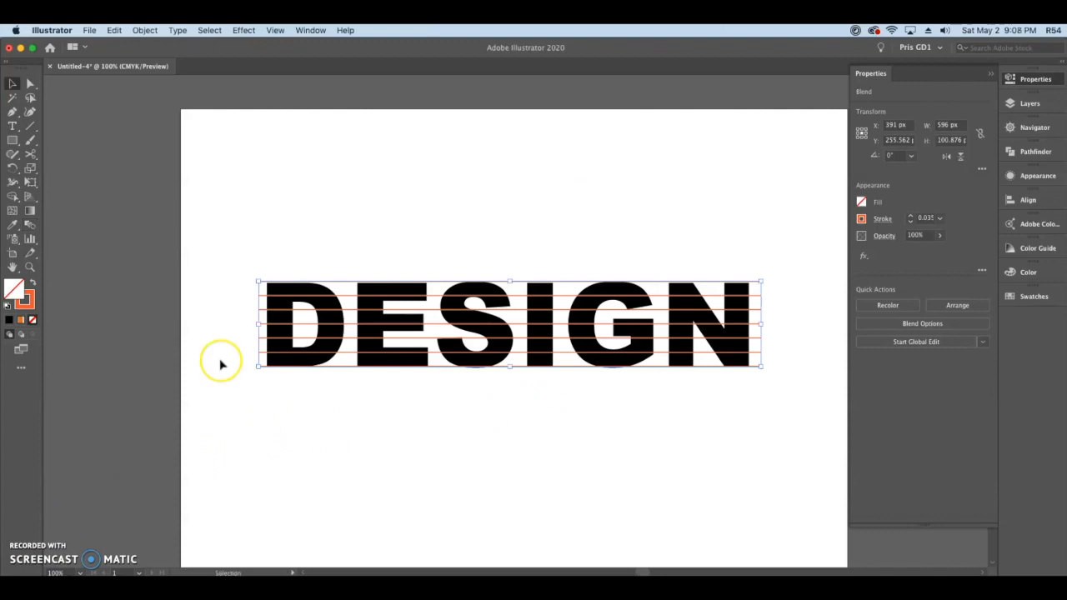
{"action": "left_click", "coordinate": [146, 30]}
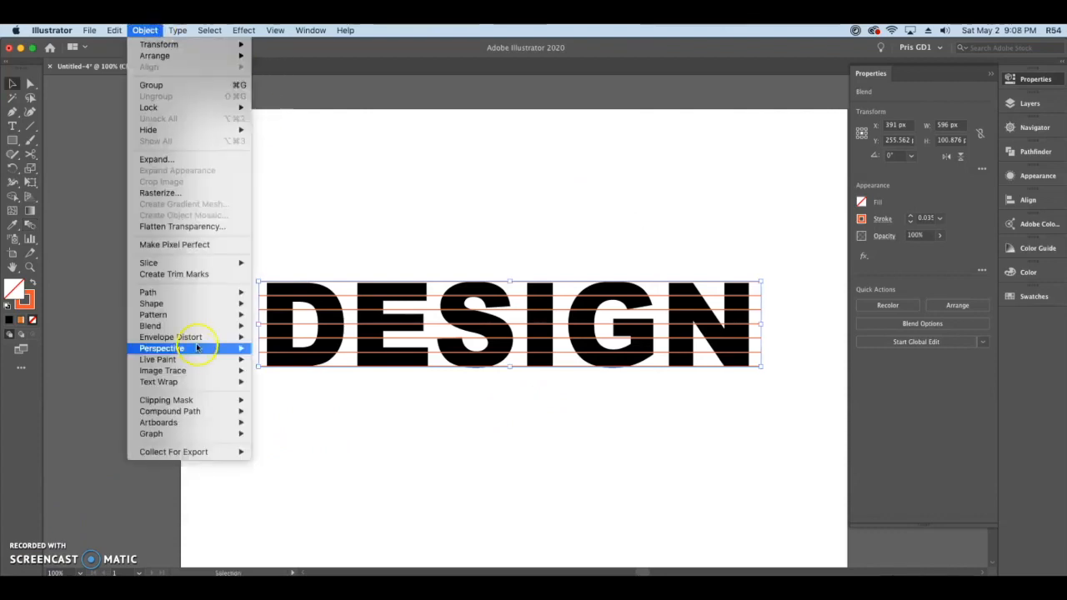
{"action": "mouse_move", "coordinate": [200, 326]}
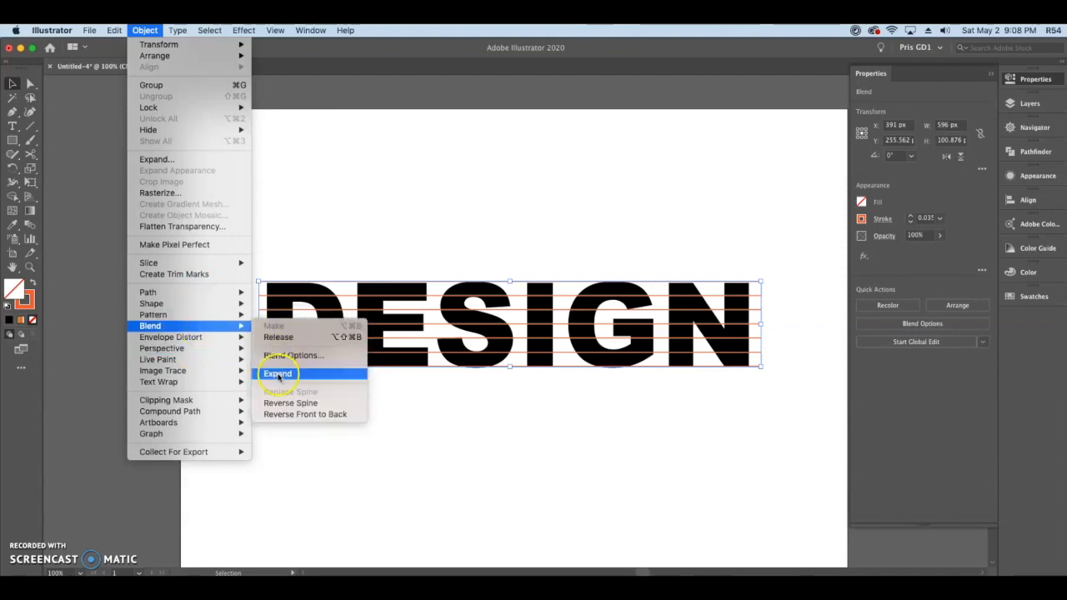
{"action": "left_click", "coordinate": [278, 375]}
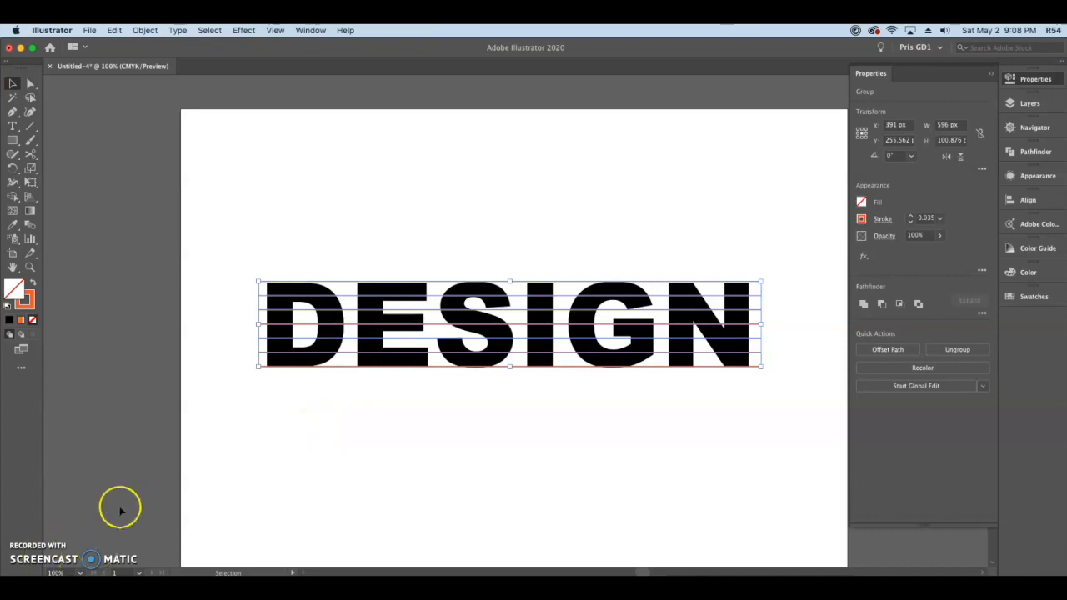
Step: Select the DESIGN lettering together with the lines and cut it into strips with Pathfinder Divide
{"action": "left_click_drag", "start_coordinate": [222, 234], "coordinate": [778, 405]}
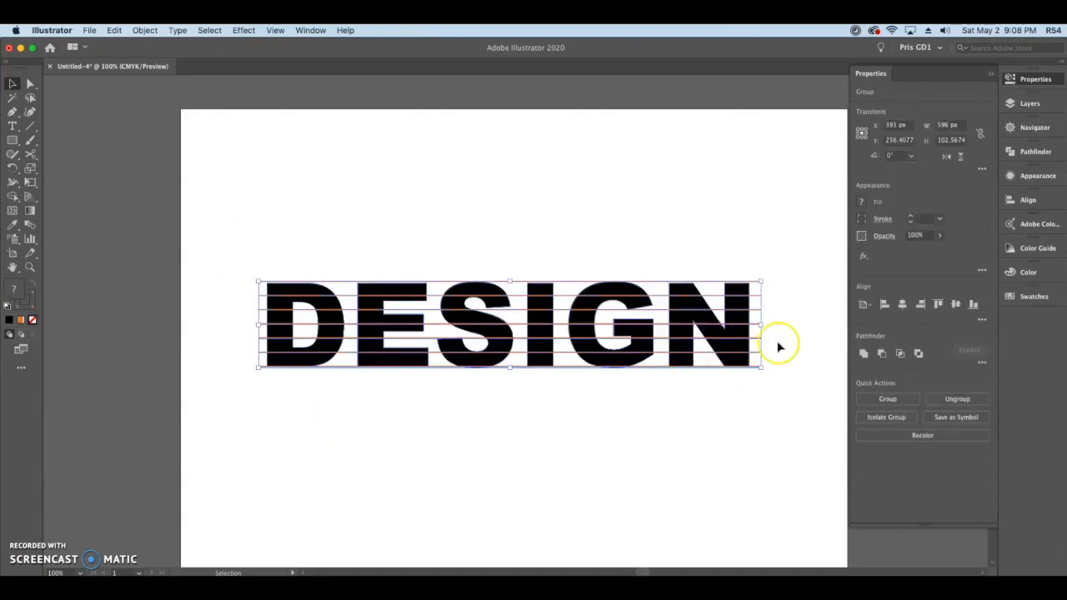
{"action": "left_click", "coordinate": [982, 365]}
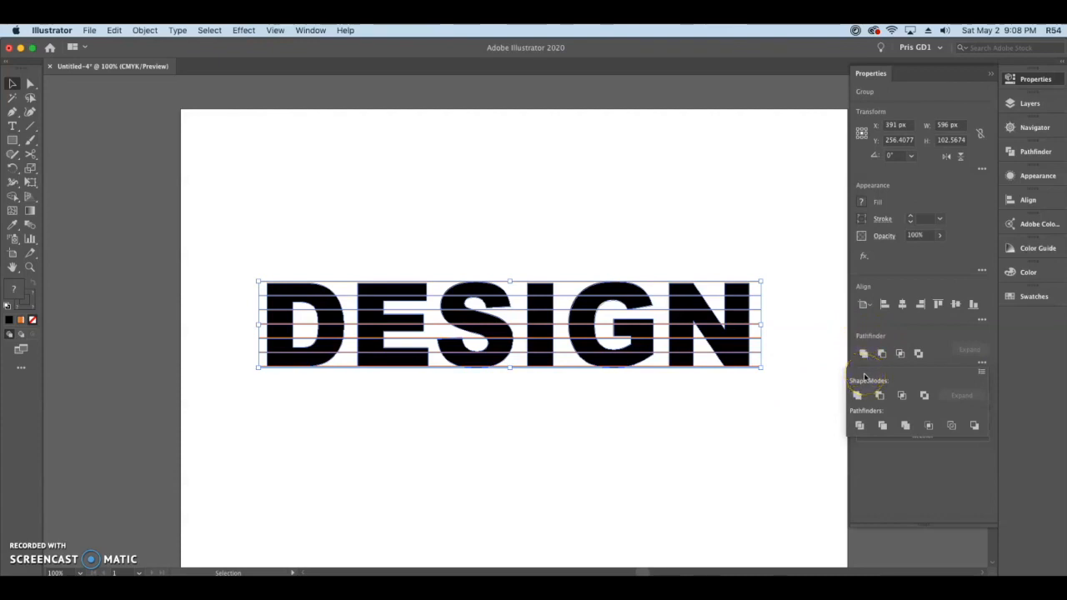
{"action": "left_click", "coordinate": [860, 427]}
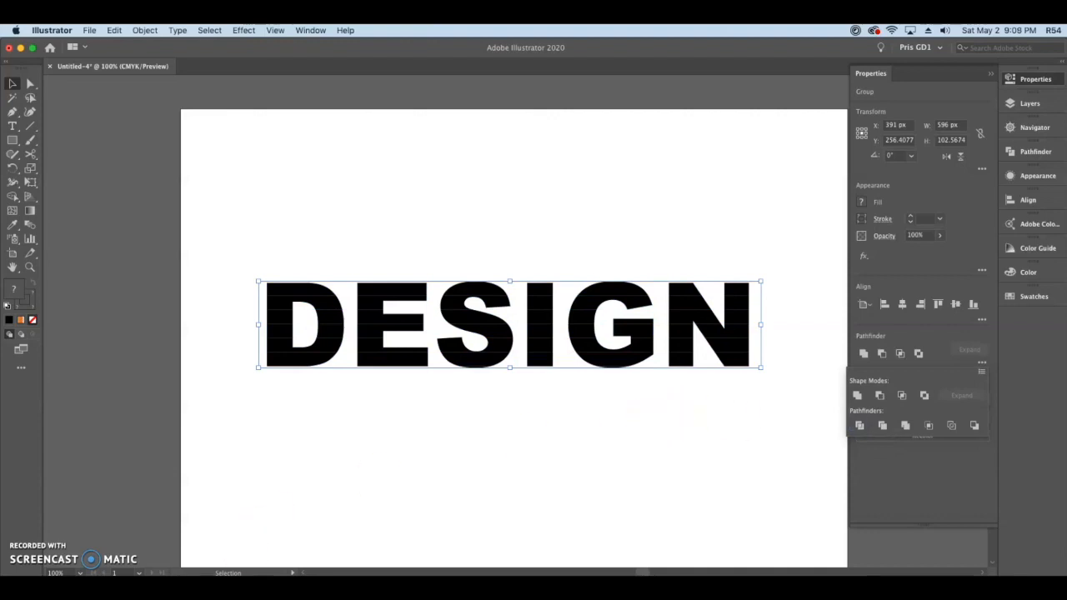
{"action": "left_click", "coordinate": [412, 425]}
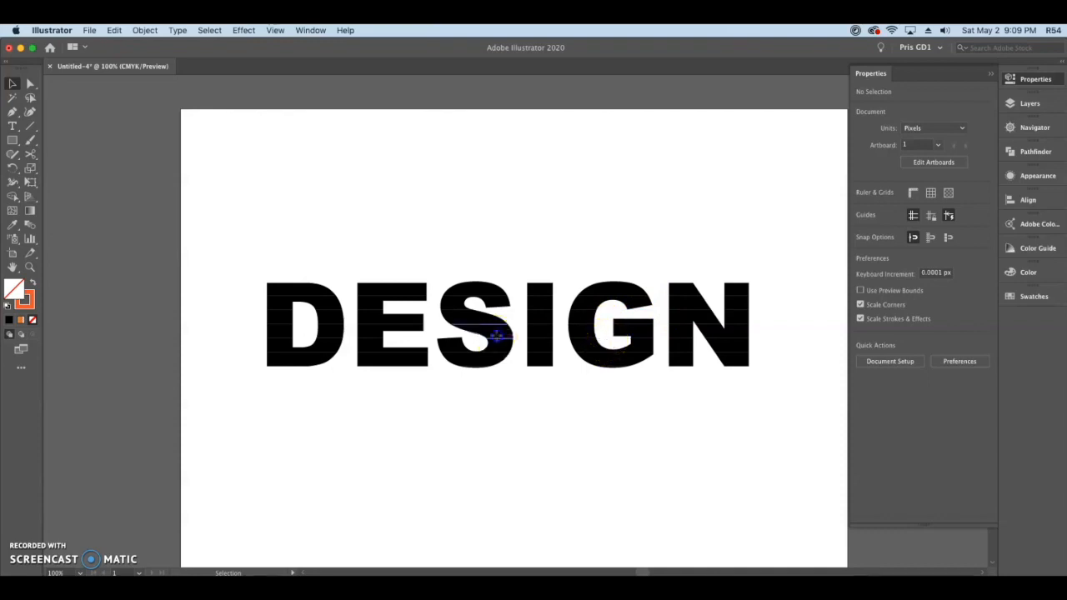
Step: Ungroup the divided DESIGN lettering so its strips can be selected separately
{"action": "left_click", "coordinate": [497, 338]}
{"action": "right_click", "coordinate": [495, 336]}
{"action": "left_click", "coordinate": [540, 430]}
{"action": "left_click", "coordinate": [610, 438]}
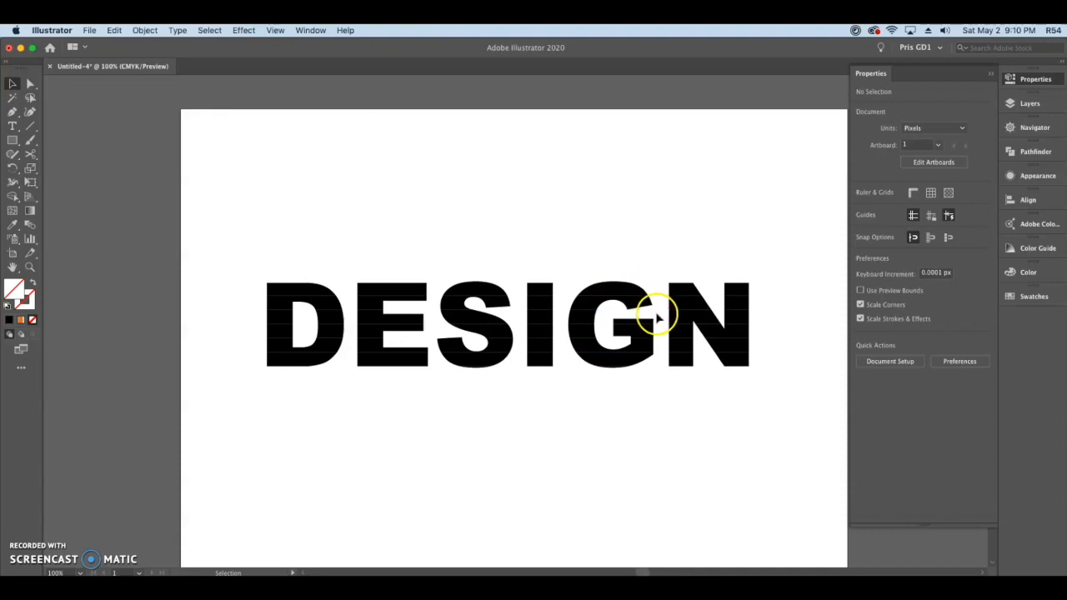
Step: Select all unfilled leftover pieces of the divided lettering by their matching fill color and remove them
{"action": "left_click", "coordinate": [210, 31]}
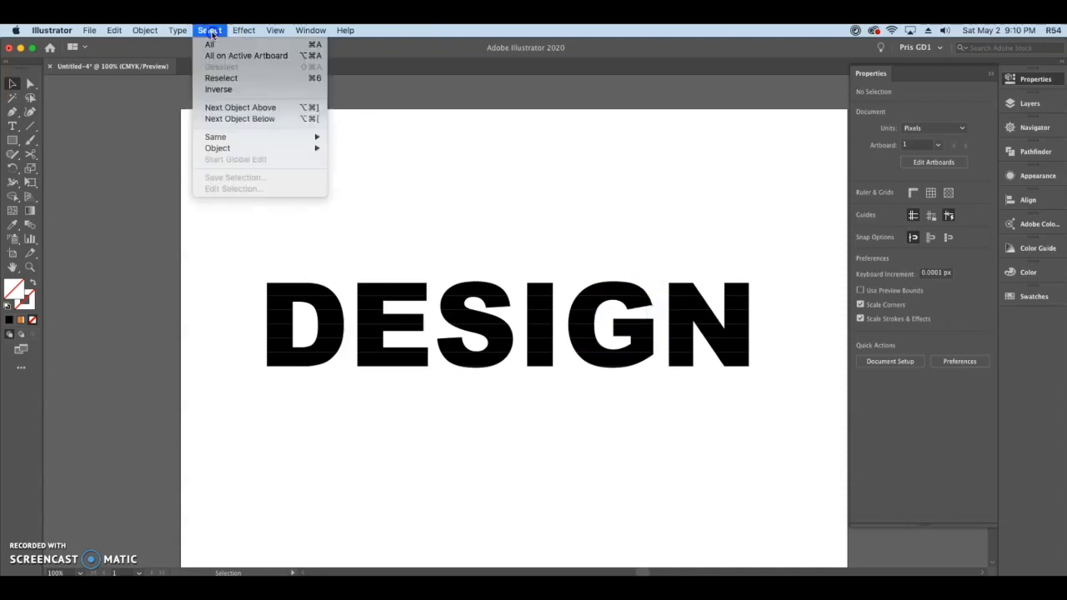
{"action": "mouse_move", "coordinate": [230, 137]}
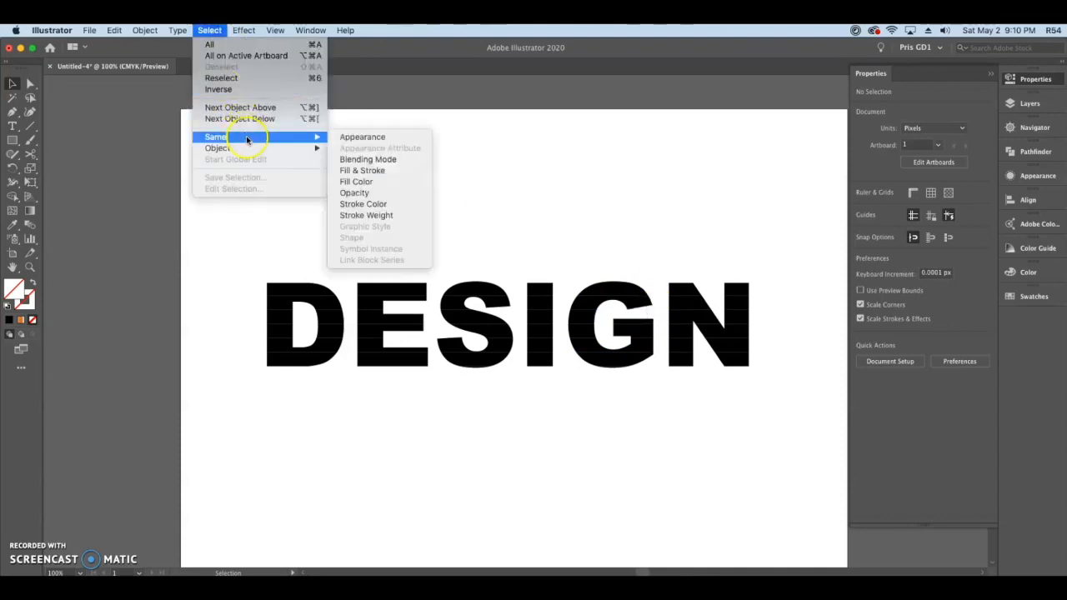
{"action": "left_click", "coordinate": [377, 182]}
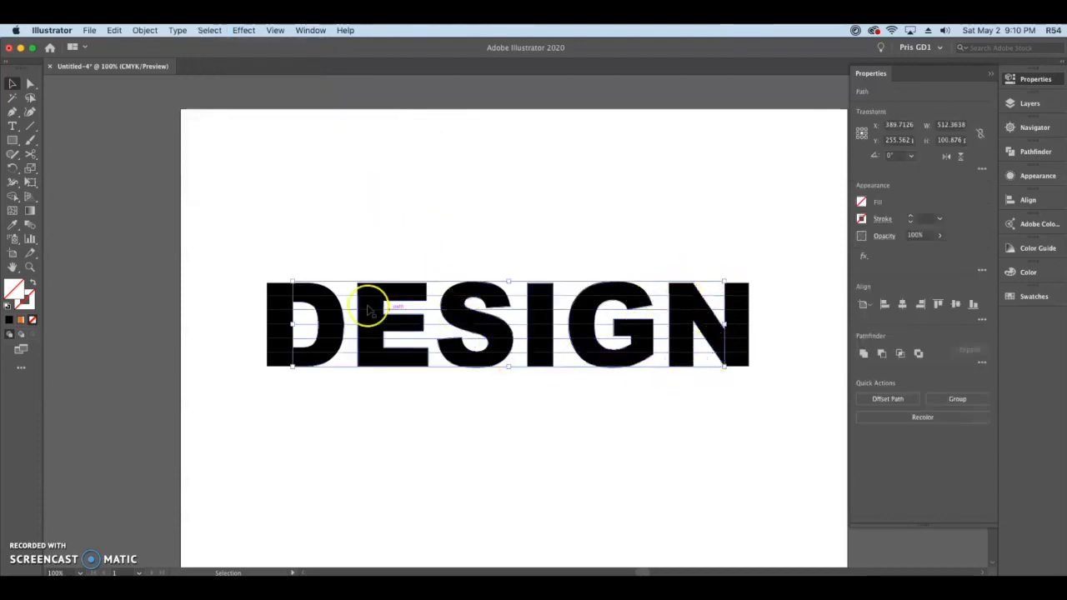
{"action": "left_click", "coordinate": [497, 427]}
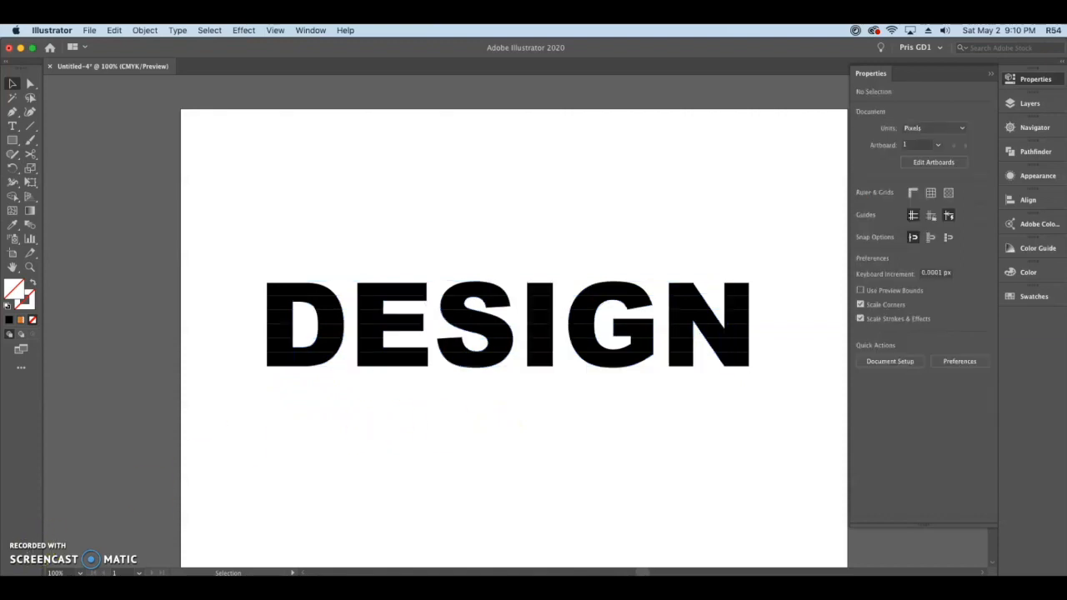
Step: Color the lettering's top strip blue and the second strip purple by sampling the palette with the Eyedropper
{"action": "left_click_drag", "start_coordinate": [686, 448], "coordinate": [673, 399]}
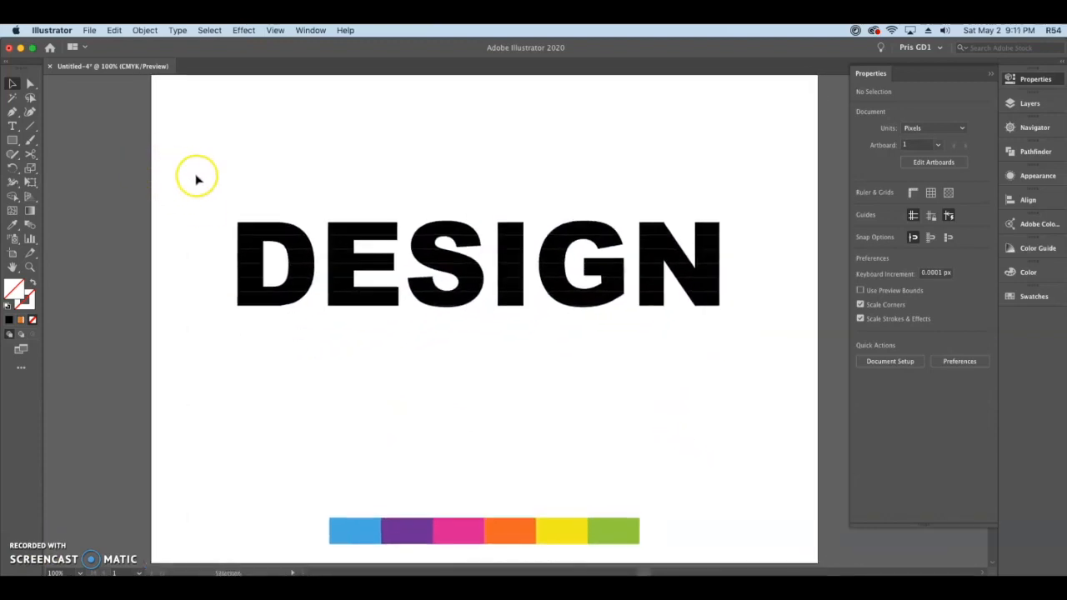
{"action": "left_click_drag", "start_coordinate": [205, 191], "coordinate": [742, 229]}
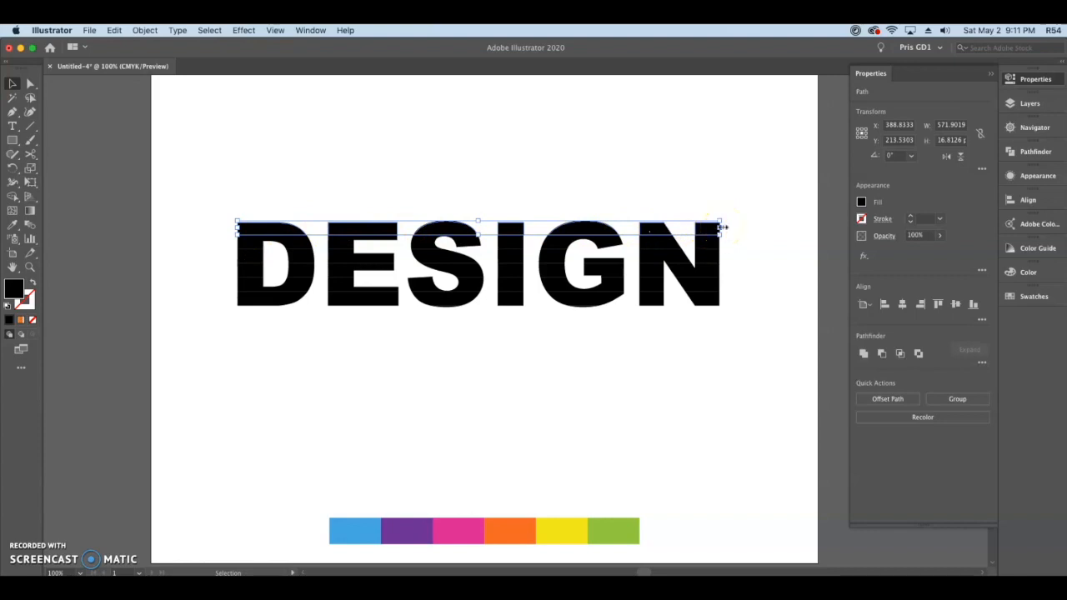
{"action": "key", "text": "i"}
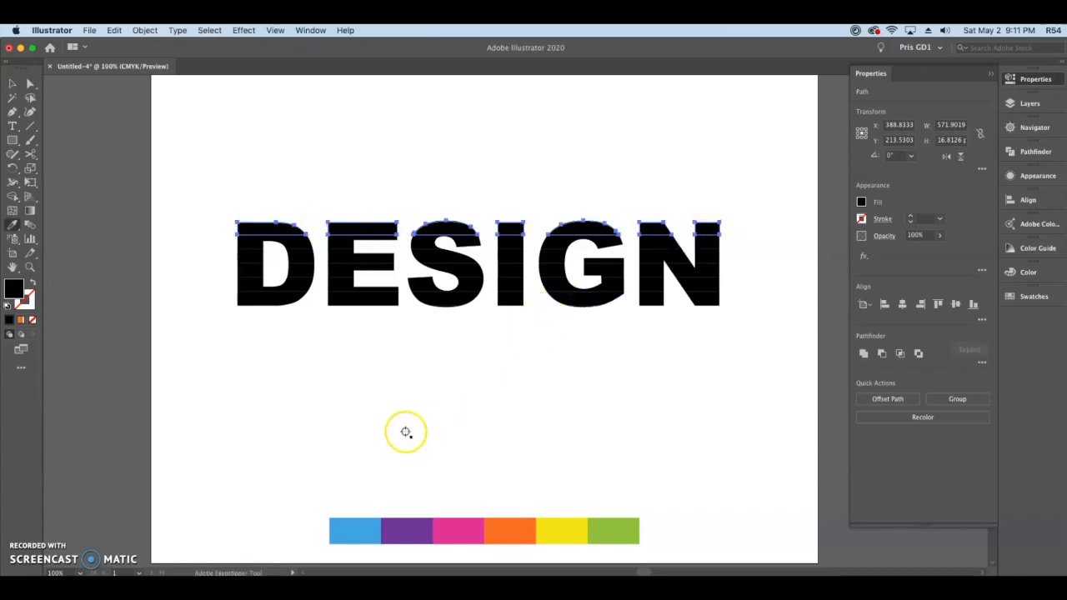
{"action": "left_click", "coordinate": [369, 528]}
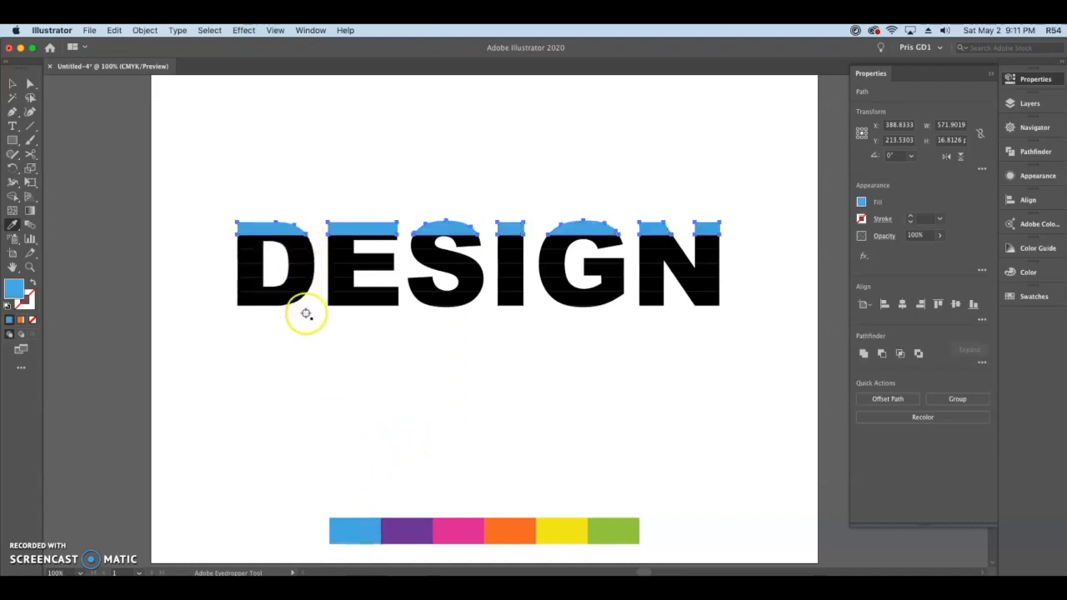
{"action": "key", "text": "v"}
{"action": "mouse_move", "coordinate": [227, 242]}
{"action": "left_mouse_down"}
{"action": "mouse_move", "coordinate": [739, 248]}
{"action": "mouse_move", "coordinate": [665, 257]}
{"action": "mouse_move", "coordinate": [738, 260]}
{"action": "left_mouse_up"}
{"action": "key", "text": "i"}
{"action": "left_click", "coordinate": [407, 531]}
Step: Color the lettering's third to sixth strips pink, orange, yellow and green by sampling the palette
{"action": "key", "text": "v"}
{"action": "left_click", "coordinate": [457, 531]}
{"action": "key", "text": "i"}
{"action": "mouse_move", "coordinate": [226, 272]}
{"action": "left_mouse_down"}
{"action": "mouse_move", "coordinate": [738, 274]}
{"action": "mouse_move", "coordinate": [777, 288]}
{"action": "left_mouse_up"}
{"action": "left_click", "coordinate": [510, 531]}
{"action": "key", "text": "v"}
{"action": "key", "text": "i"}
{"action": "left_click", "coordinate": [562, 531]}
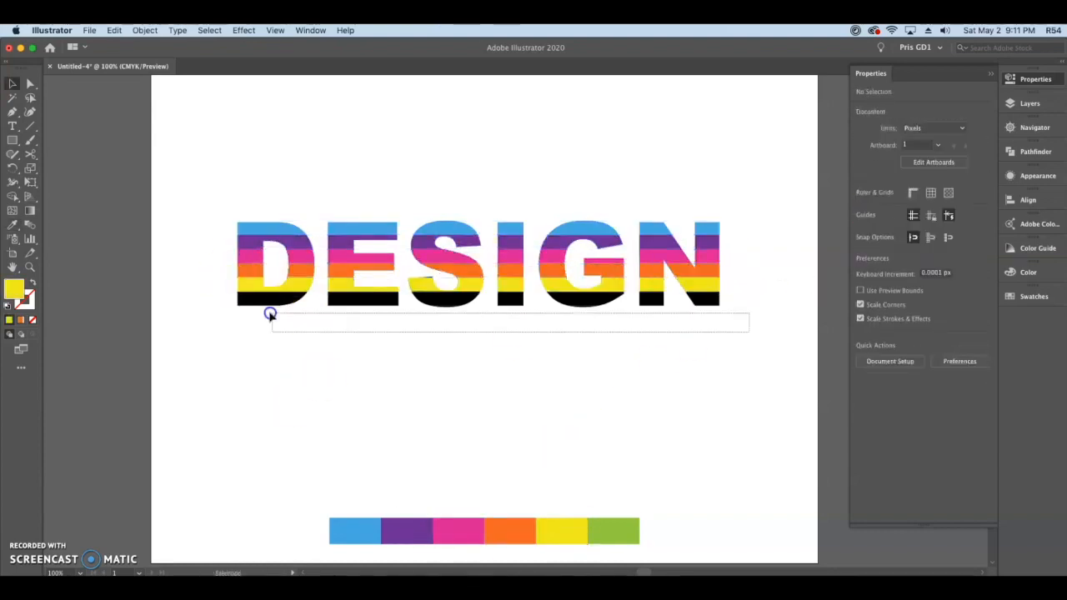
{"action": "left_click", "coordinate": [614, 531]}
Step: Recolor the small missed piece of the lettering with orange sampled from the artwork
{"action": "key", "text": "v"}
{"action": "scroll", "coordinate": [450, 284], "scroll_direction": "up", "scroll_amount": 3}
{"action": "left_click", "coordinate": [426, 312]}
{"action": "key", "text": "i"}
{"action": "left_click", "coordinate": [507, 305]}
{"action": "scroll", "coordinate": [500, 321], "scroll_direction": "down", "scroll_amount": 3}
{"action": "left_click_drag", "start_coordinate": [534, 372], "coordinate": [516, 339]}
{"action": "left_click", "coordinate": [256, 361]}
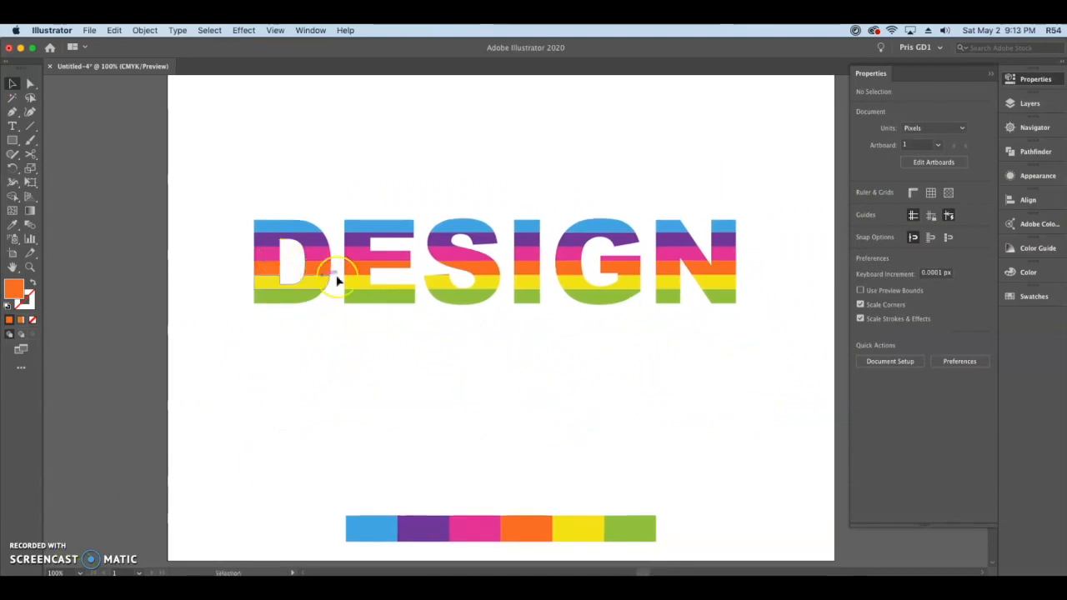
Step: Group the colored strips of each DESIGN letter into a separate group per letter
{"action": "left_click_drag", "start_coordinate": [236, 193], "coordinate": [336, 324]}
{"action": "left_click_drag", "start_coordinate": [420, 314], "coordinate": [420, 314]}
{"action": "left_click_drag", "start_coordinate": [426, 207], "coordinate": [505, 315]}
{"action": "left_click_drag", "start_coordinate": [516, 208], "coordinate": [546, 317]}
{"action": "left_click_drag", "start_coordinate": [551, 201], "coordinate": [649, 312]}
{"action": "key", "text": "super+g"}
{"action": "left_click_drag", "start_coordinate": [744, 314], "coordinate": [744, 315]}
{"action": "key", "text": "super+g"}
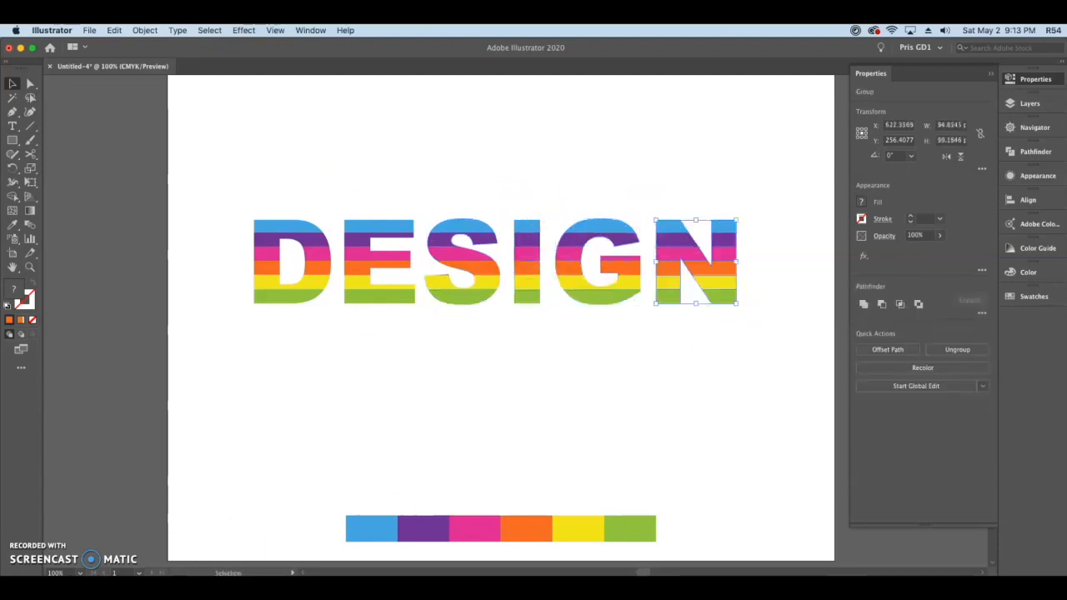
Step: Apply 3D Extrude & Bevel to the letter D with the Off-Axis Front position and 50 pt extrude depth
{"action": "left_click", "coordinate": [279, 392]}
{"action": "key", "text": "space"}
{"action": "left_click_drag", "start_coordinate": [568, 394], "coordinate": [521, 386]}
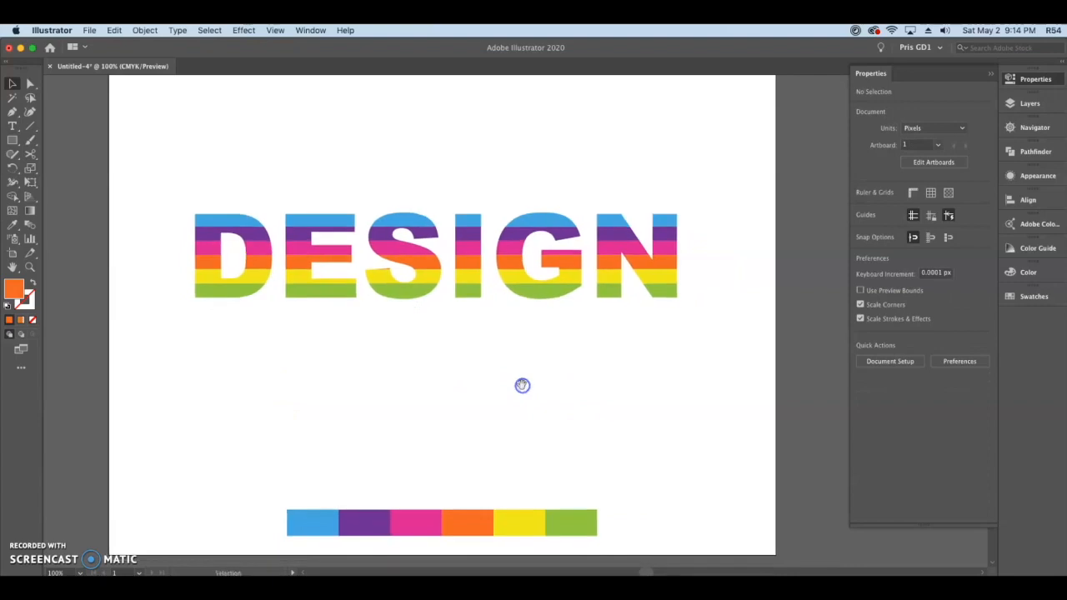
{"action": "left_click", "coordinate": [255, 237]}
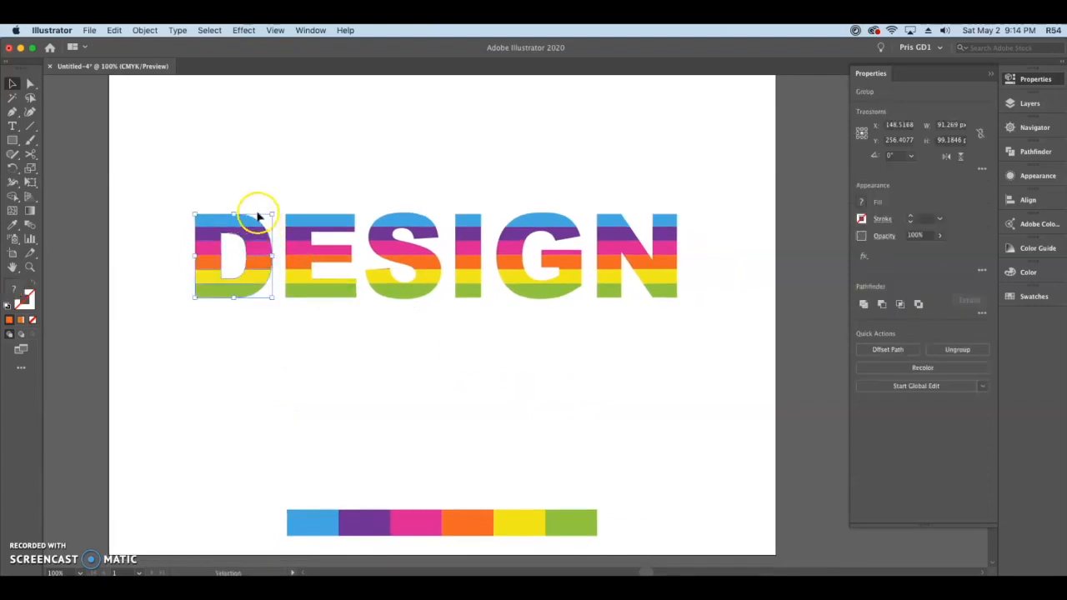
{"action": "left_click", "coordinate": [244, 30]}
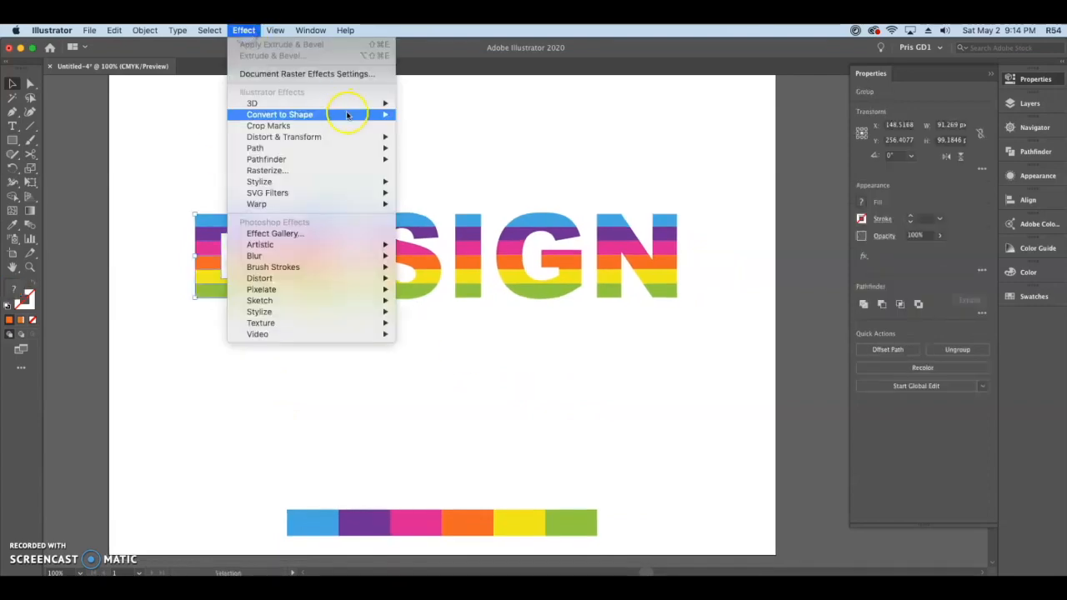
{"action": "mouse_move", "coordinate": [352, 103]}
{"action": "left_click", "coordinate": [479, 105]}
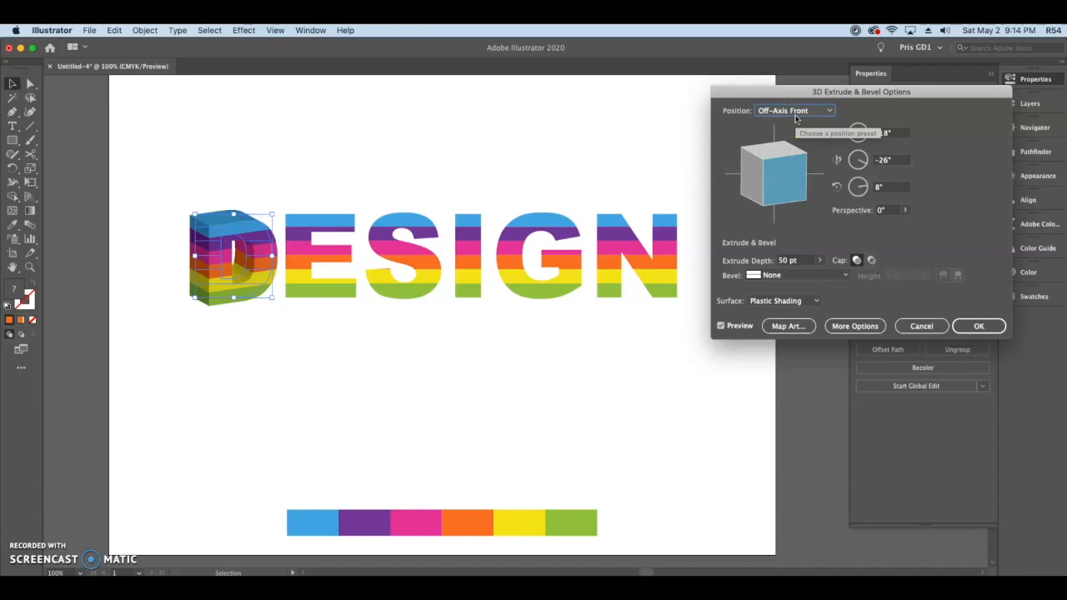
{"action": "left_click", "coordinate": [743, 140]}
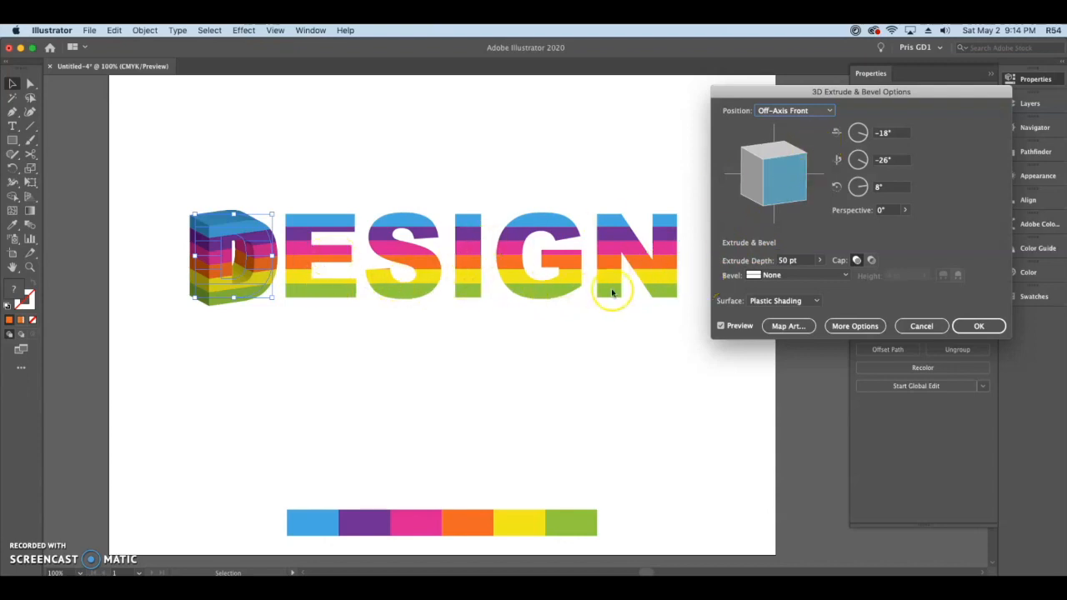
{"action": "left_click", "coordinate": [829, 110]}
{"action": "left_click", "coordinate": [819, 220]}
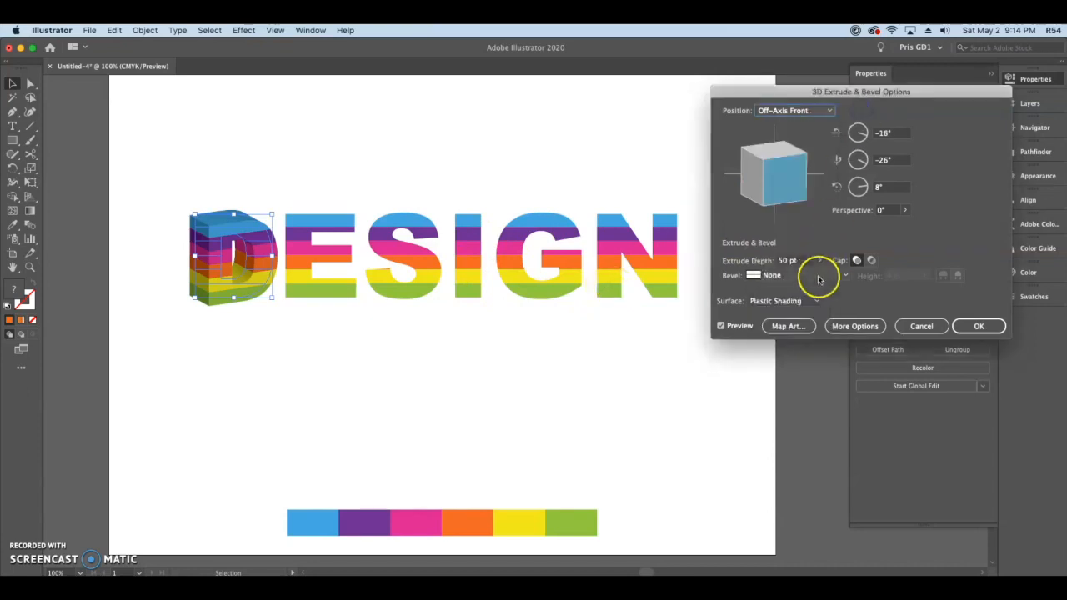
{"action": "left_click", "coordinate": [965, 326]}
Step: Open the 3D Extrude & Bevel settings for the letter E
{"action": "left_click", "coordinate": [308, 238]}
{"action": "left_click", "coordinate": [243, 30]}
{"action": "mouse_move", "coordinate": [255, 102]}
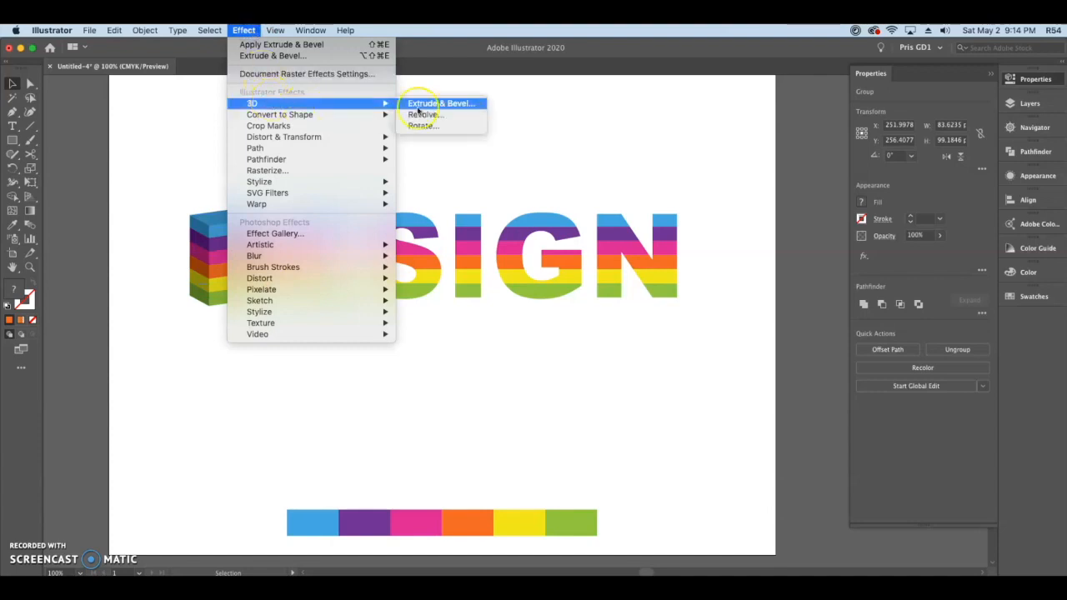
{"action": "left_click", "coordinate": [421, 104]}
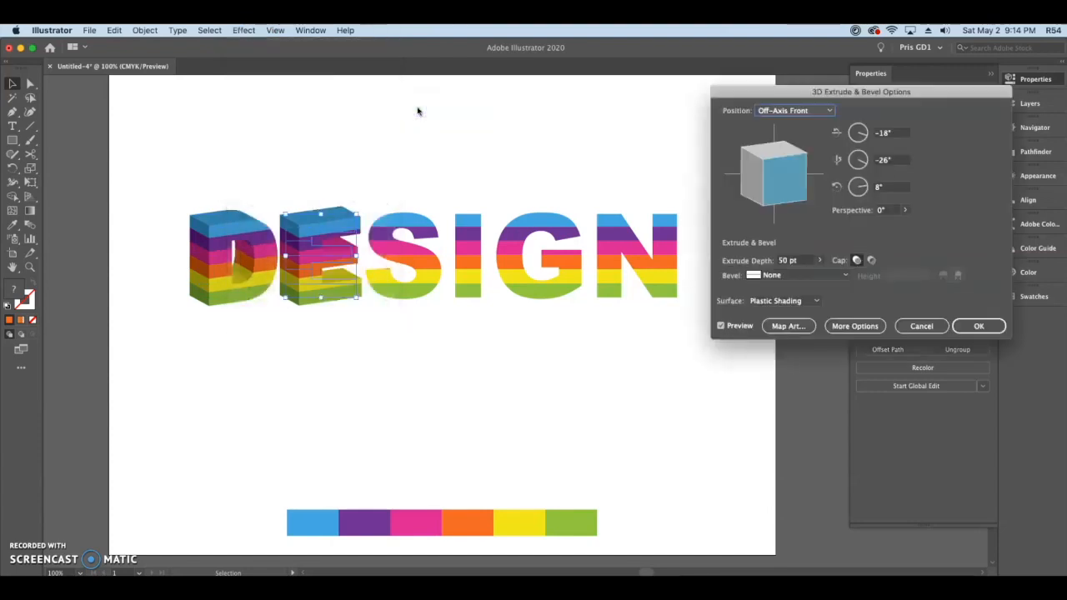
Step: Try the Front, Off-Axis Top and Off-Axis Bottom positions on the E's extrusion
{"action": "left_click", "coordinate": [765, 110]}
{"action": "left_click", "coordinate": [780, 137]}
{"action": "left_click", "coordinate": [797, 110]}
{"action": "left_click", "coordinate": [805, 270]}
{"action": "left_click", "coordinate": [796, 110]}
{"action": "left_click", "coordinate": [802, 284]}
Step: Set the E's extrusion to the Isometric Left position and apply it
{"action": "left_click", "coordinate": [815, 111]}
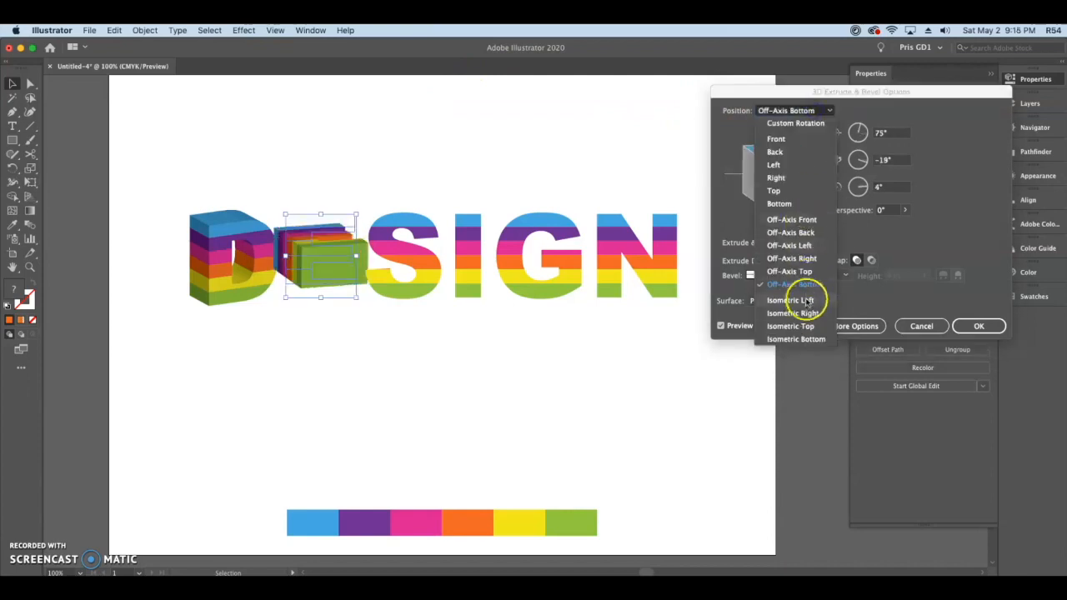
{"action": "left_click", "coordinate": [804, 297]}
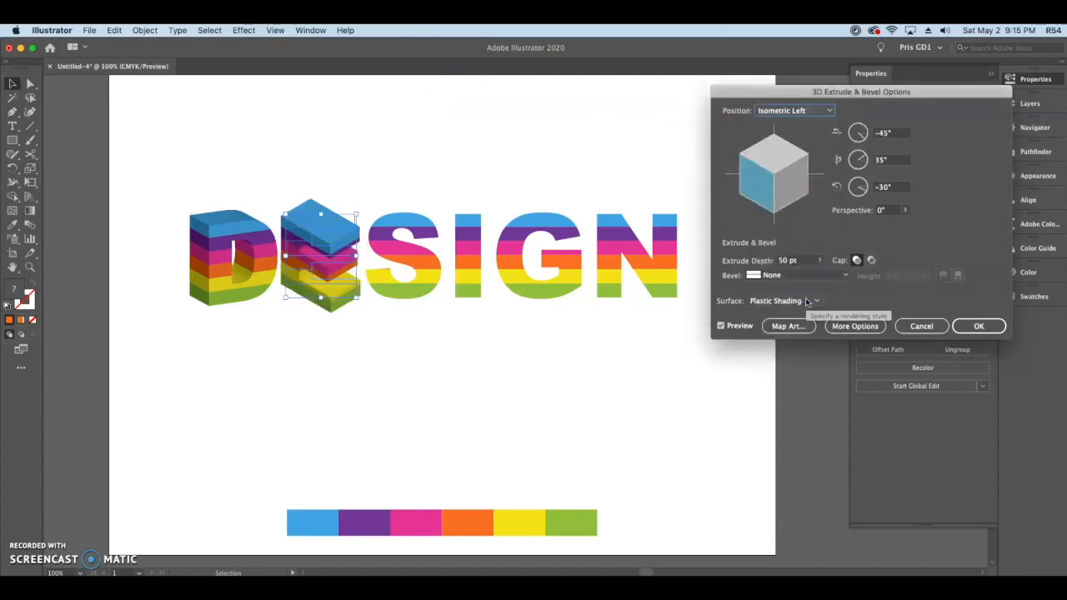
{"action": "left_click", "coordinate": [977, 326]}
Step: Apply 3D Extrude & Bevel to the letter S with the Isometric Top position and 50 pt extrude depth
{"action": "left_click", "coordinate": [405, 274]}
{"action": "left_click", "coordinate": [244, 30]}
{"action": "left_click", "coordinate": [441, 102]}
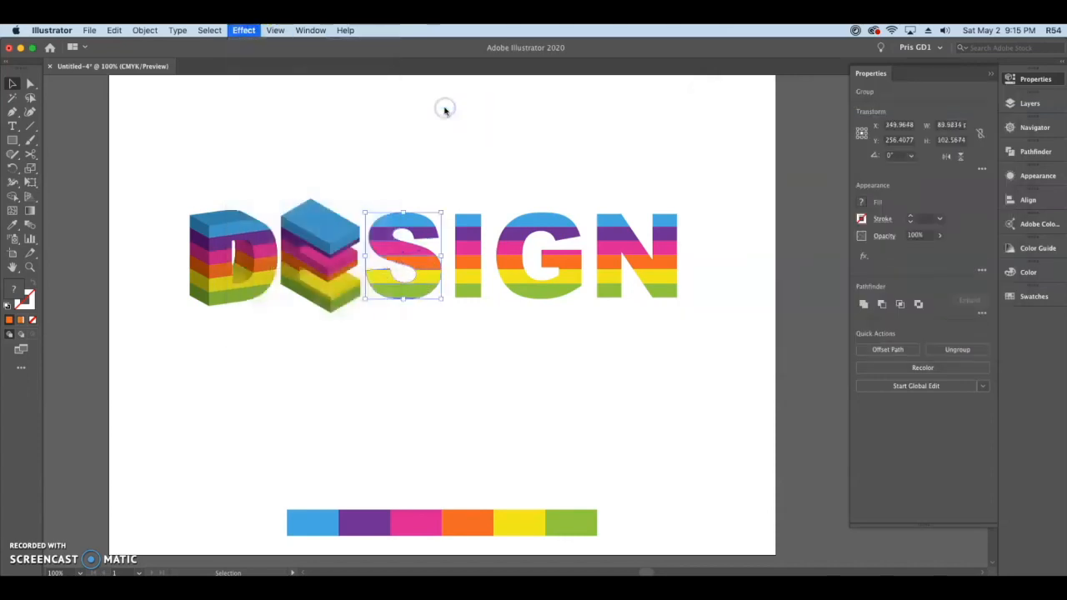
{"action": "left_click", "coordinate": [810, 111]}
{"action": "left_click", "coordinate": [807, 339]}
{"action": "left_click", "coordinate": [795, 110]}
{"action": "left_click", "coordinate": [788, 327]}
{"action": "left_click", "coordinate": [977, 327]}
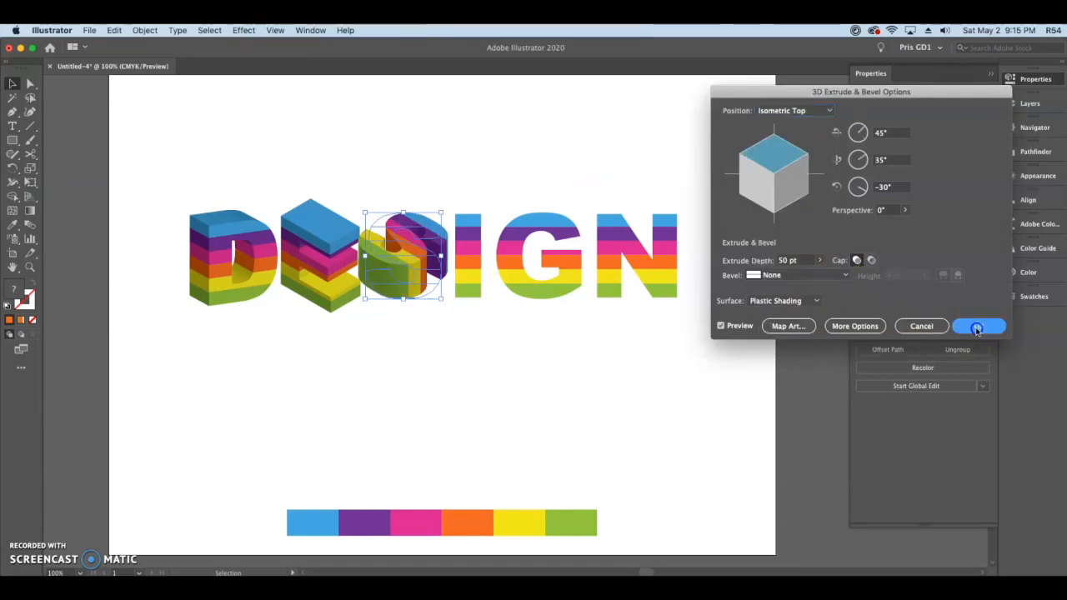
Step: Open the 3D Extrude & Bevel settings for the letter I
{"action": "left_click", "coordinate": [469, 250]}
{"action": "left_click", "coordinate": [244, 30]}
{"action": "mouse_move", "coordinate": [266, 102]}
{"action": "left_click", "coordinate": [425, 103]}
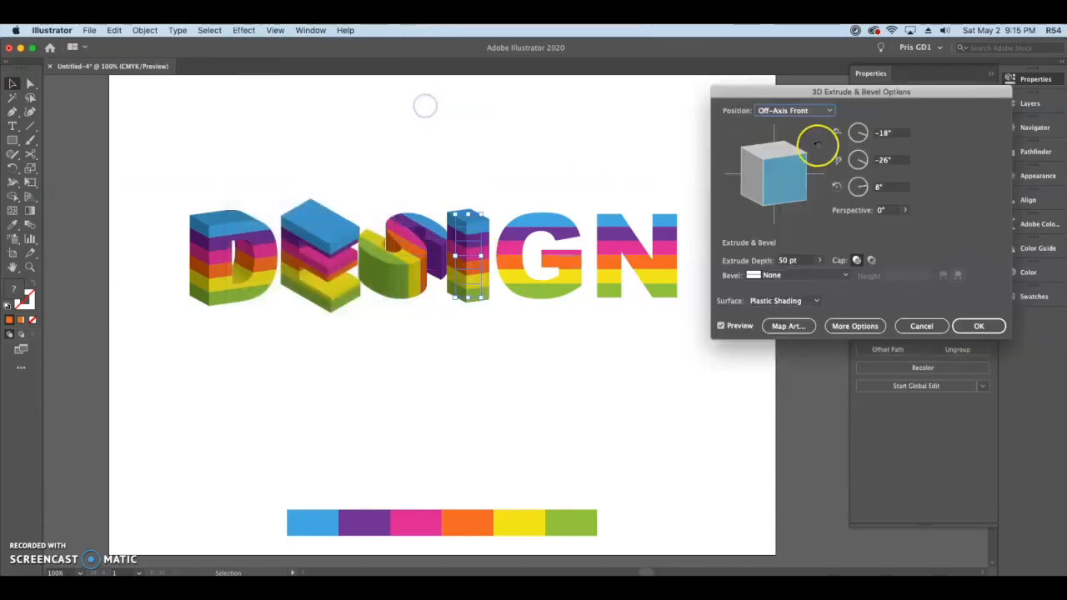
Step: Try the Off-Axis Left, Off-Axis Right, Off-Axis Top and Off-Axis Bottom positions on the I's extrusion
{"action": "left_click", "coordinate": [795, 110]}
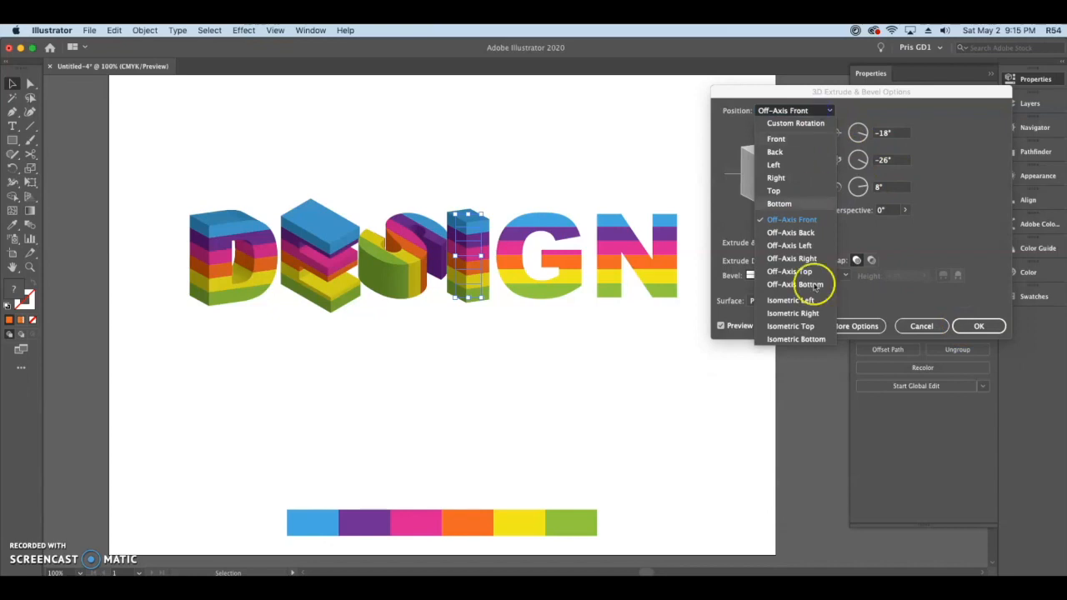
{"action": "left_click", "coordinate": [790, 245]}
{"action": "left_click", "coordinate": [800, 110]}
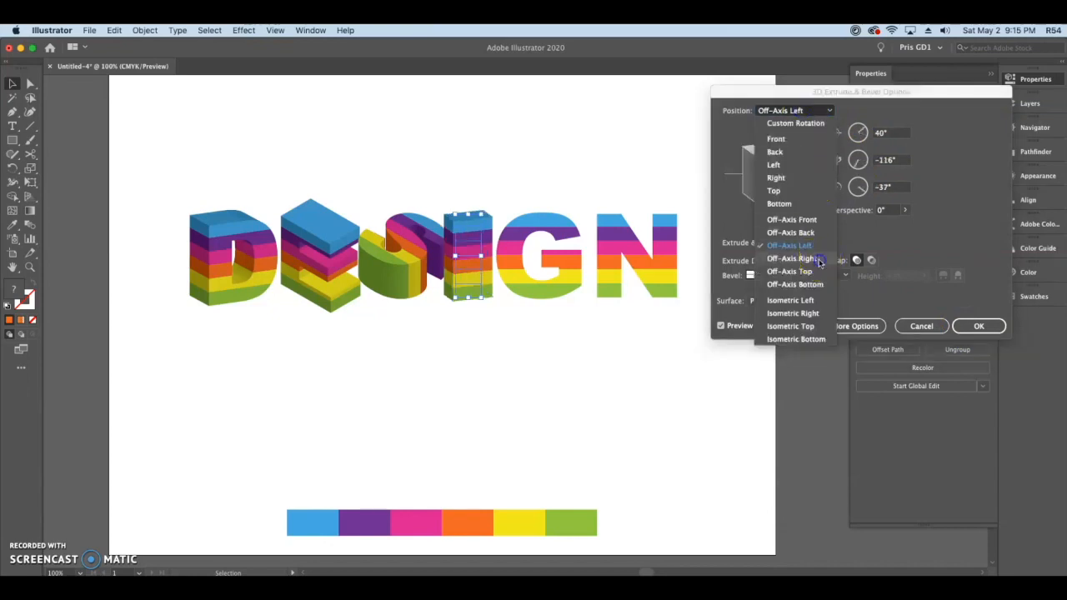
{"action": "left_click", "coordinate": [792, 259]}
{"action": "left_click", "coordinate": [804, 117]}
{"action": "left_click", "coordinate": [809, 272]}
{"action": "left_click", "coordinate": [809, 112]}
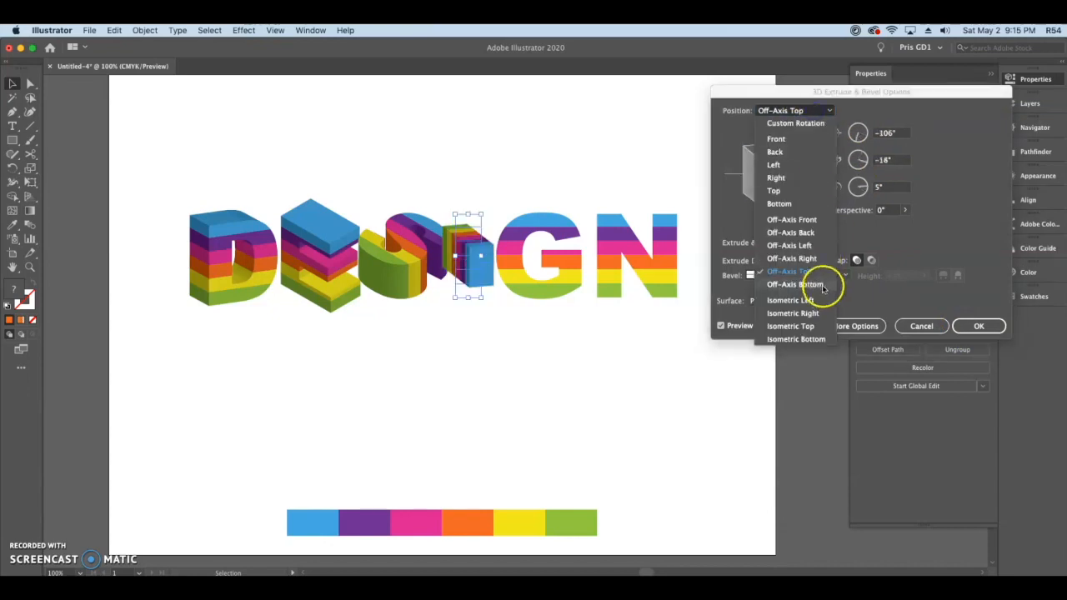
{"action": "left_click", "coordinate": [825, 284]}
Step: Set the I's extrusion to the Off-Axis Front position and apply it
{"action": "left_click", "coordinate": [812, 117]}
{"action": "left_click", "coordinate": [811, 220]}
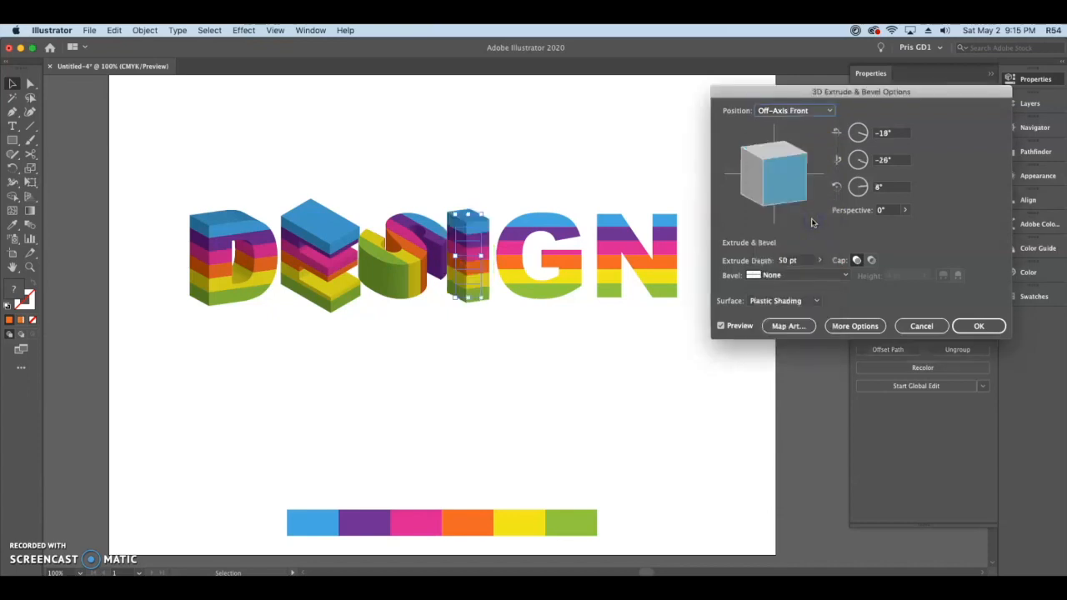
{"action": "left_click", "coordinate": [977, 325]}
Step: Open the 3D Extrude & Bevel settings for the letter G
{"action": "left_click", "coordinate": [567, 245]}
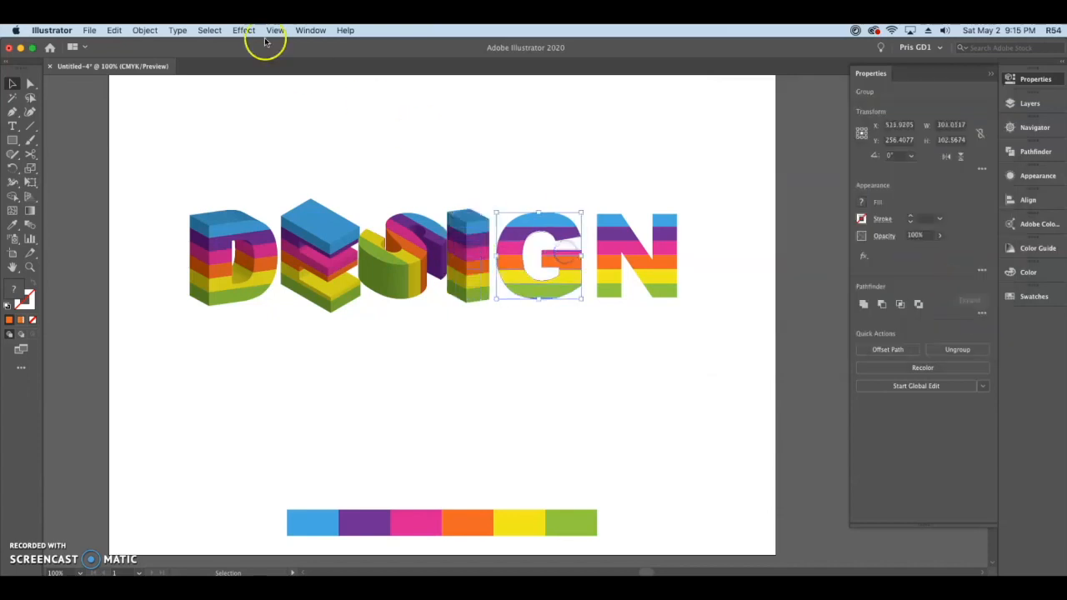
{"action": "left_click", "coordinate": [244, 30]}
{"action": "mouse_move", "coordinate": [289, 105]}
{"action": "left_click", "coordinate": [434, 103]}
Step: Try the Left, Back, Front, Isometric Left and Isometric Right positions on the G's extrusion
{"action": "left_click", "coordinate": [813, 111]}
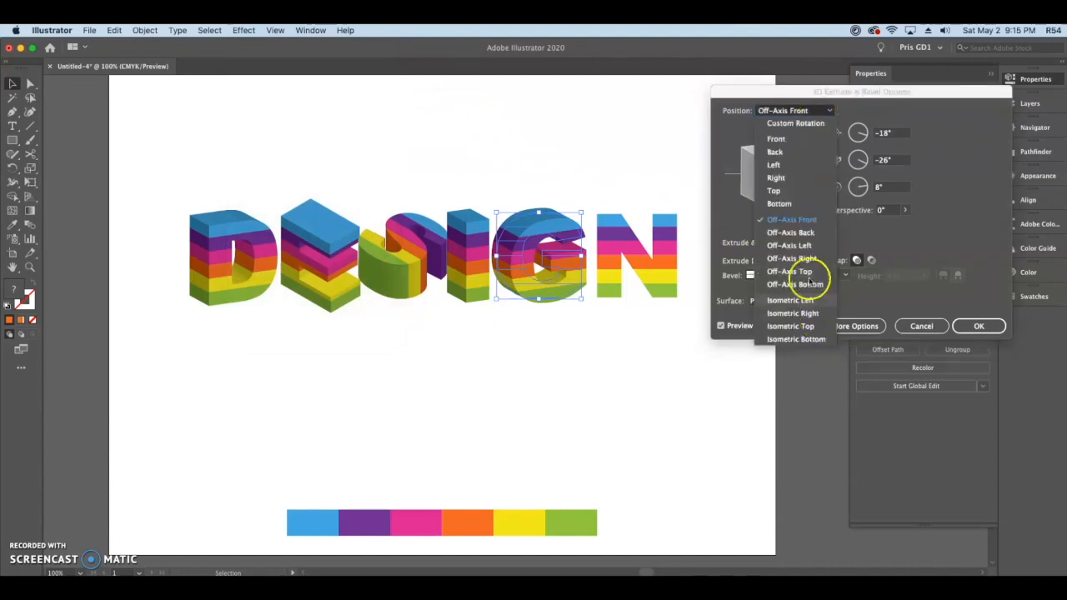
{"action": "left_click", "coordinate": [792, 166]}
{"action": "left_click", "coordinate": [793, 112]}
{"action": "left_click", "coordinate": [794, 152]}
{"action": "left_click", "coordinate": [793, 112]}
{"action": "left_click", "coordinate": [775, 139]}
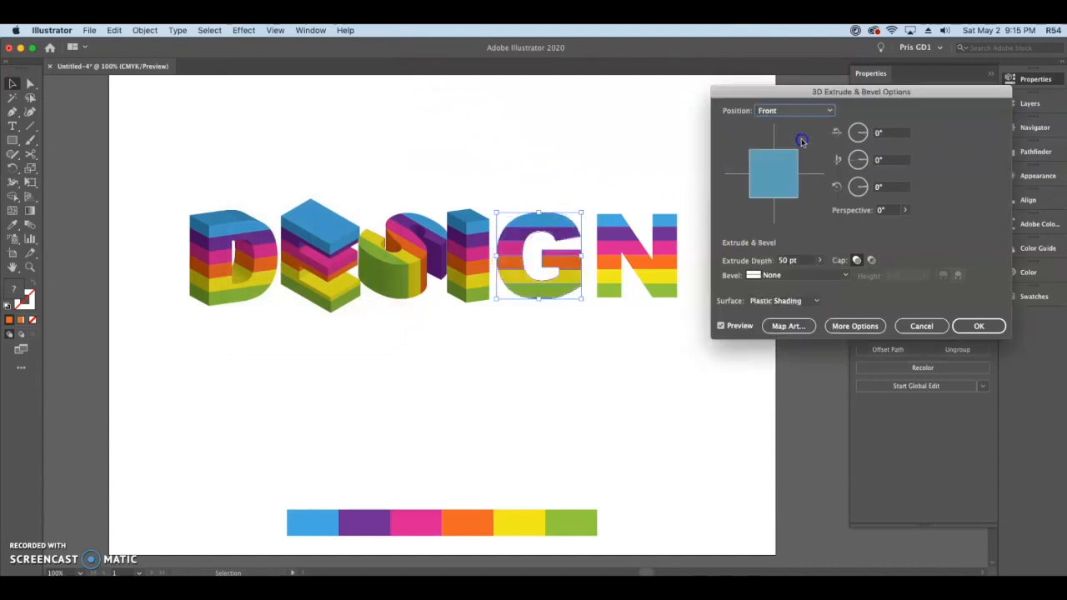
{"action": "left_click", "coordinate": [792, 112]}
{"action": "left_click", "coordinate": [804, 301]}
{"action": "left_click", "coordinate": [793, 111]}
{"action": "left_click", "coordinate": [813, 314]}
Step: Set the G's extrusion to the Isometric Left position and apply it
{"action": "left_click", "coordinate": [793, 111]}
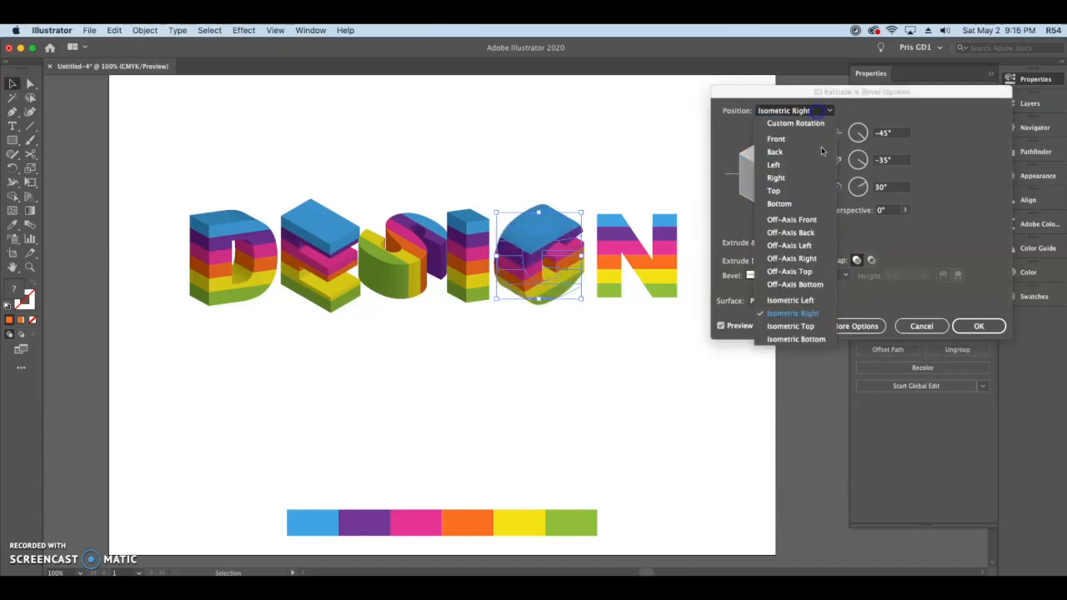
{"action": "left_click", "coordinate": [814, 302]}
{"action": "left_click", "coordinate": [963, 326]}
Step: Extrude the letter N in 3D with a custom rotation of about 21°, -15° and 8°, and apply it
{"action": "left_click", "coordinate": [663, 265]}
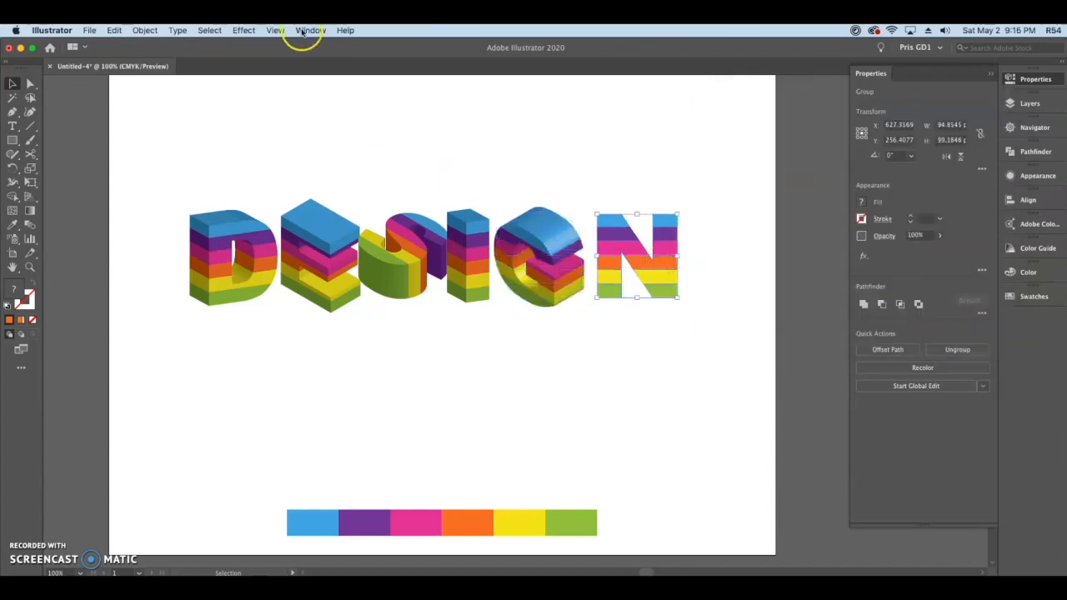
{"action": "left_click", "coordinate": [310, 30]}
{"action": "mouse_move", "coordinate": [243, 30]}
{"action": "mouse_move", "coordinate": [259, 103]}
{"action": "left_click", "coordinate": [437, 102]}
{"action": "left_click_drag", "start_coordinate": [780, 167], "coordinate": [785, 182]}
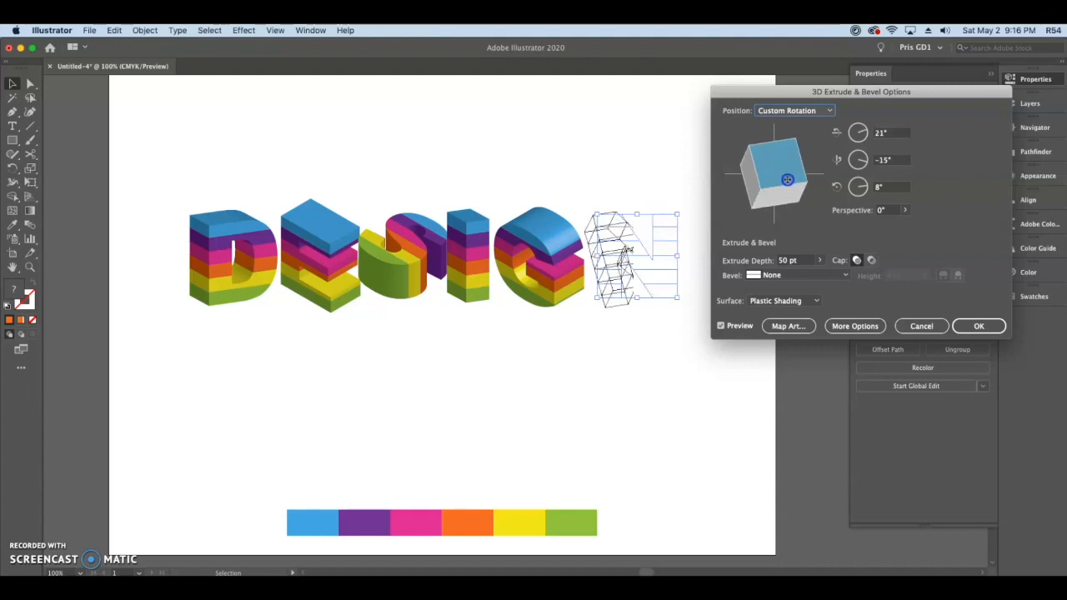
{"action": "left_click", "coordinate": [979, 326]}
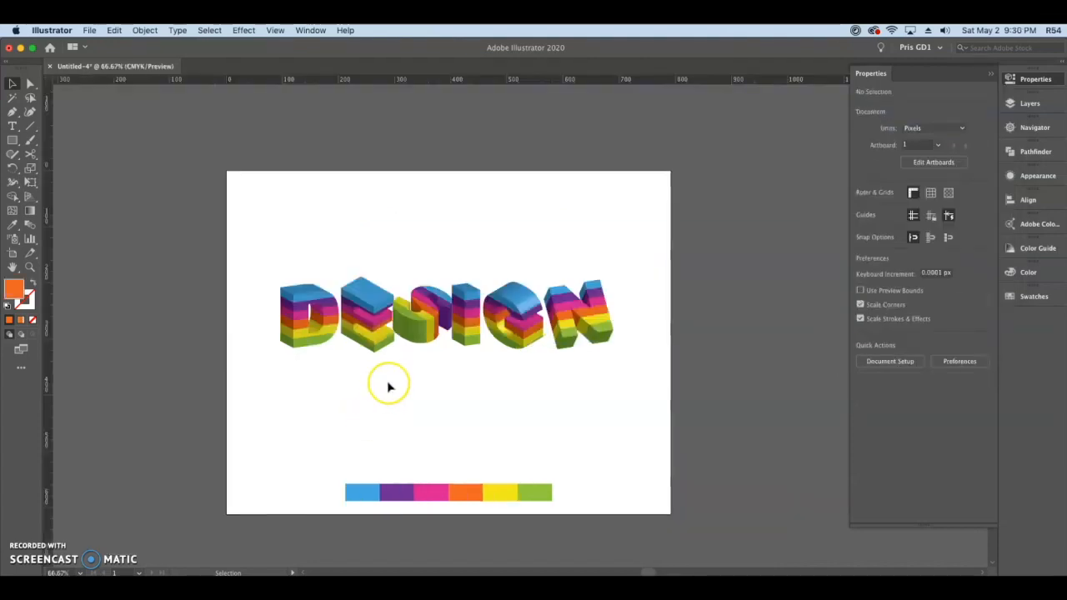
Step: Place a horizontal guide just below the DESIGN letters, at about 369 px on the vertical ruler
{"action": "scroll", "coordinate": [389, 383], "scroll_direction": "up", "scroll_amount": 1}
{"action": "scroll", "coordinate": [498, 393], "scroll_direction": "up", "scroll_amount": 3}
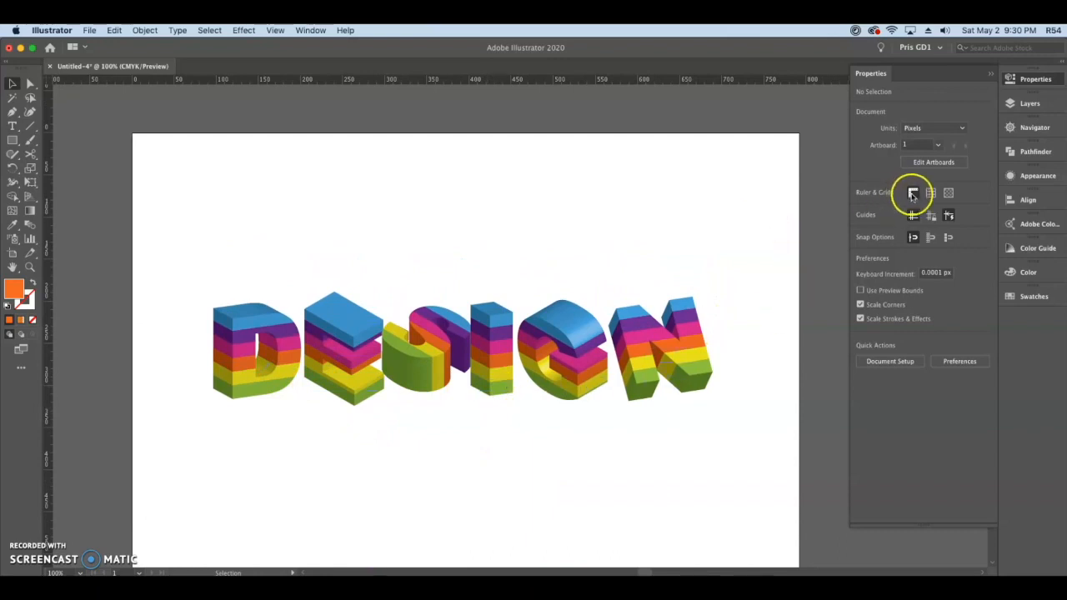
{"action": "left_click_drag", "start_coordinate": [705, 81], "coordinate": [678, 445]}
{"action": "scroll", "coordinate": [631, 467], "scroll_direction": "down", "scroll_amount": 3}
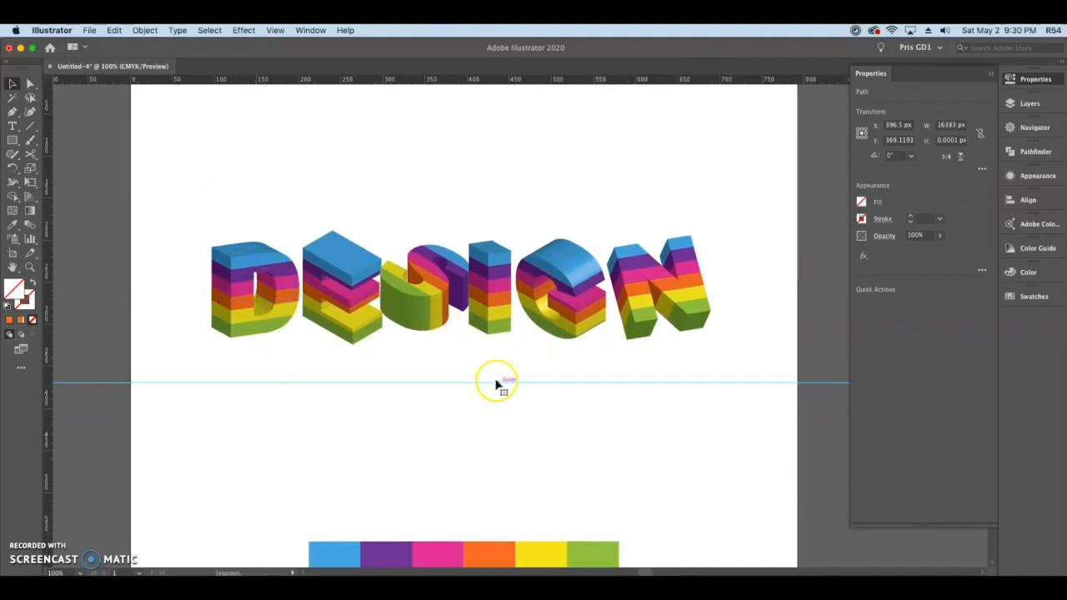
Step: Move the letters D, E, S, I, G and N down onto the guide, spacing them apart along it
{"action": "left_click", "coordinate": [279, 267]}
{"action": "left_click_drag", "start_coordinate": [281, 268], "coordinate": [216, 320]}
{"action": "left_click_drag", "start_coordinate": [346, 271], "coordinate": [290, 321]}
{"action": "left_click_drag", "start_coordinate": [417, 291], "coordinate": [381, 342]}
{"action": "left_click_drag", "start_coordinate": [488, 292], "coordinate": [471, 342]}
{"action": "left_click_drag", "start_coordinate": [581, 317], "coordinate": [577, 367]}
{"action": "left_click_drag", "start_coordinate": [667, 287], "coordinate": [671, 357]}
{"action": "left_click", "coordinate": [602, 215]}
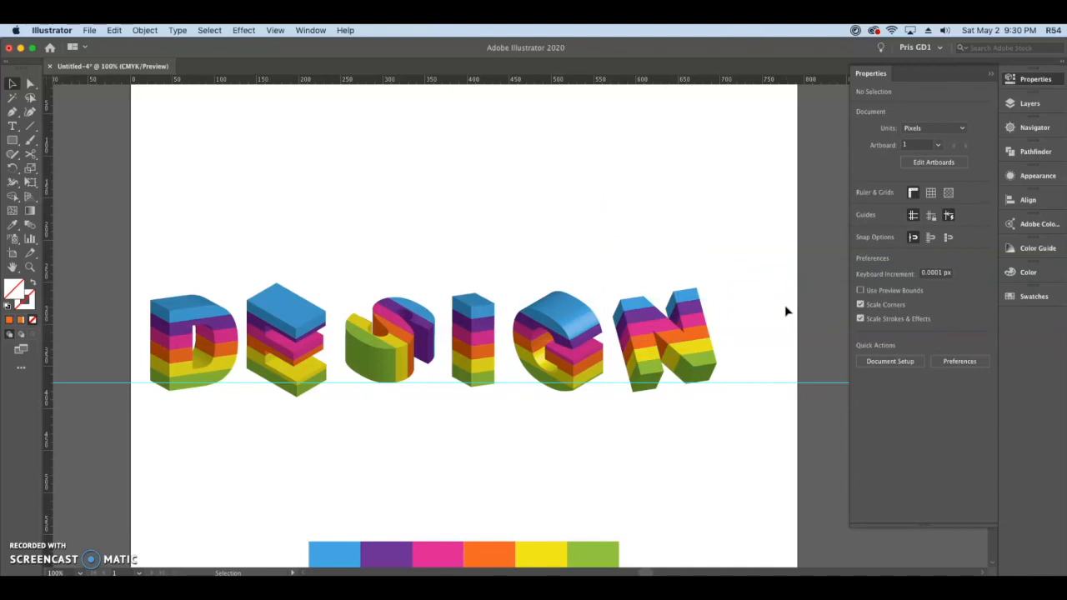
Step: Delete the guide and shift the whole word DESIGN to the right to center it on the artboard
{"action": "left_click", "coordinate": [782, 386]}
{"action": "key", "text": "Delete"}
{"action": "left_click_drag", "start_coordinate": [134, 240], "coordinate": [743, 436]}
{"action": "left_click_drag", "start_coordinate": [669, 345], "coordinate": [705, 343]}
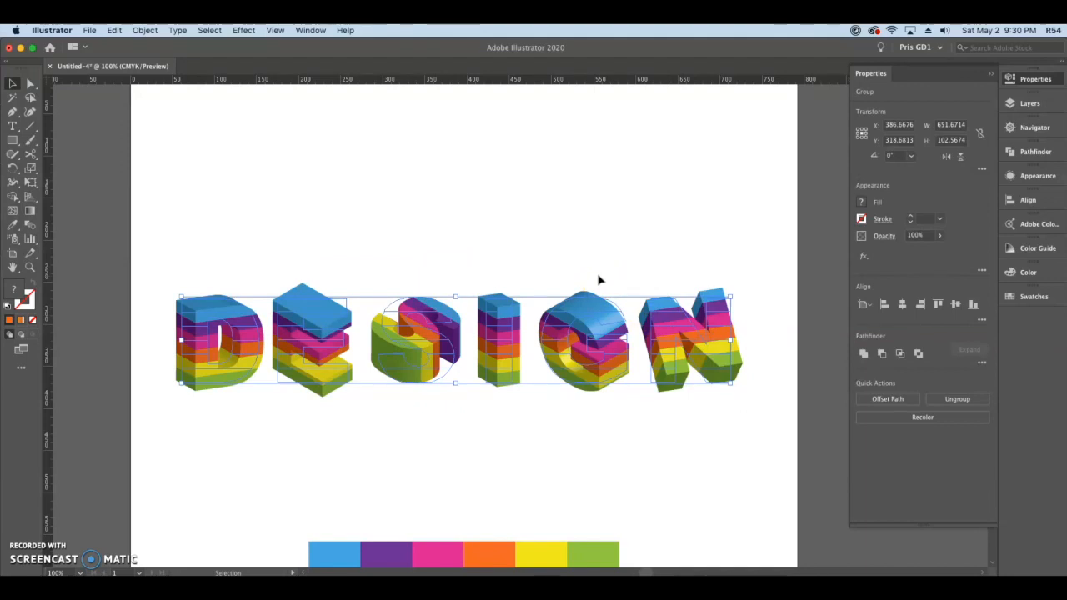
Step: Expand the appearance of all six extruded letters, leaving nothing selected
{"action": "left_click", "coordinate": [145, 30]}
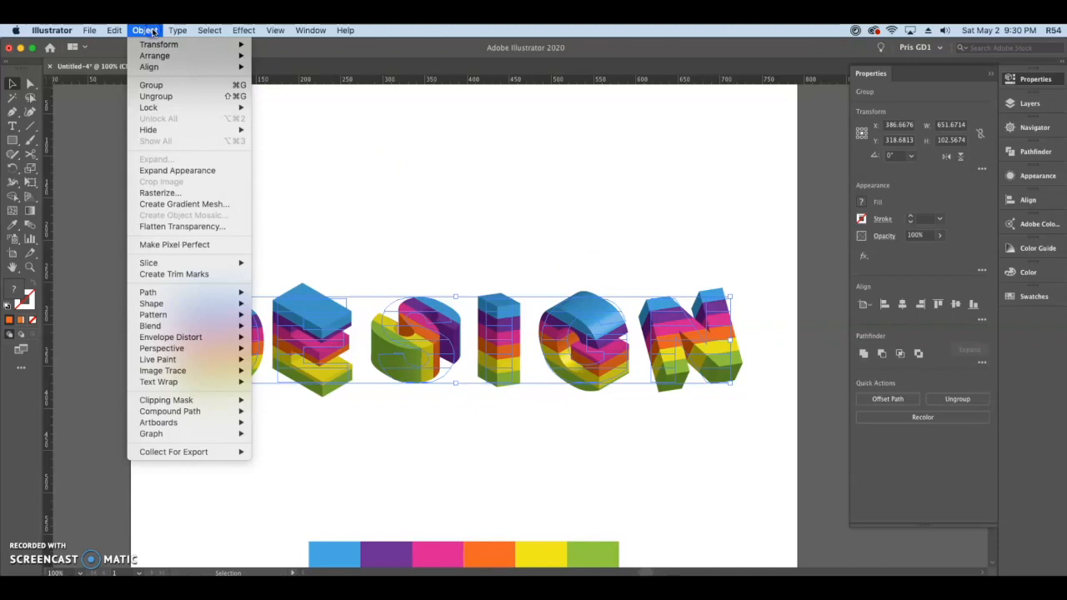
{"action": "left_click", "coordinate": [201, 172]}
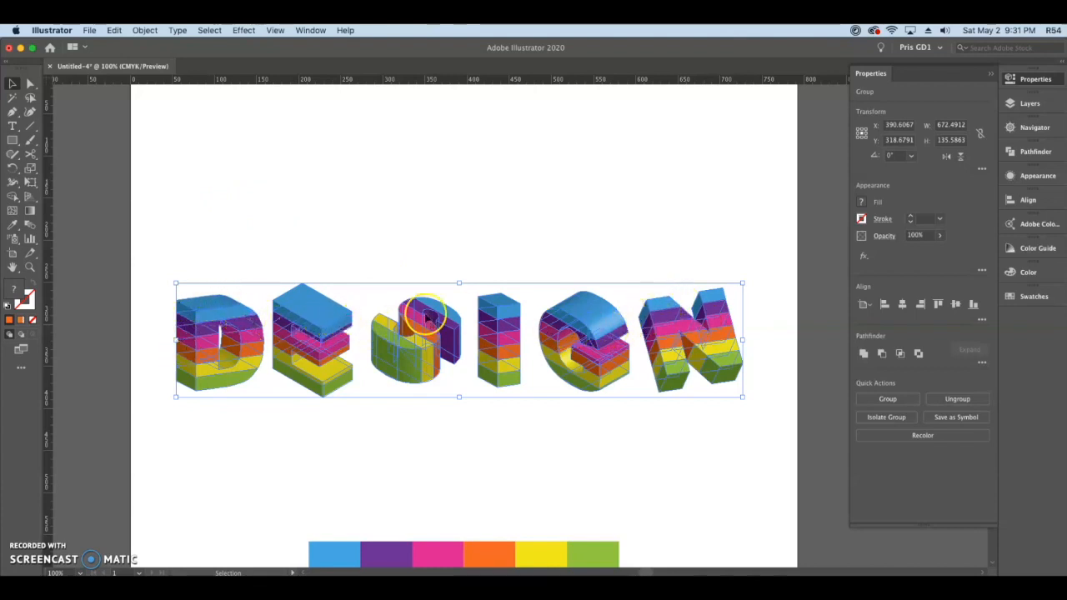
{"action": "left_click", "coordinate": [619, 238]}
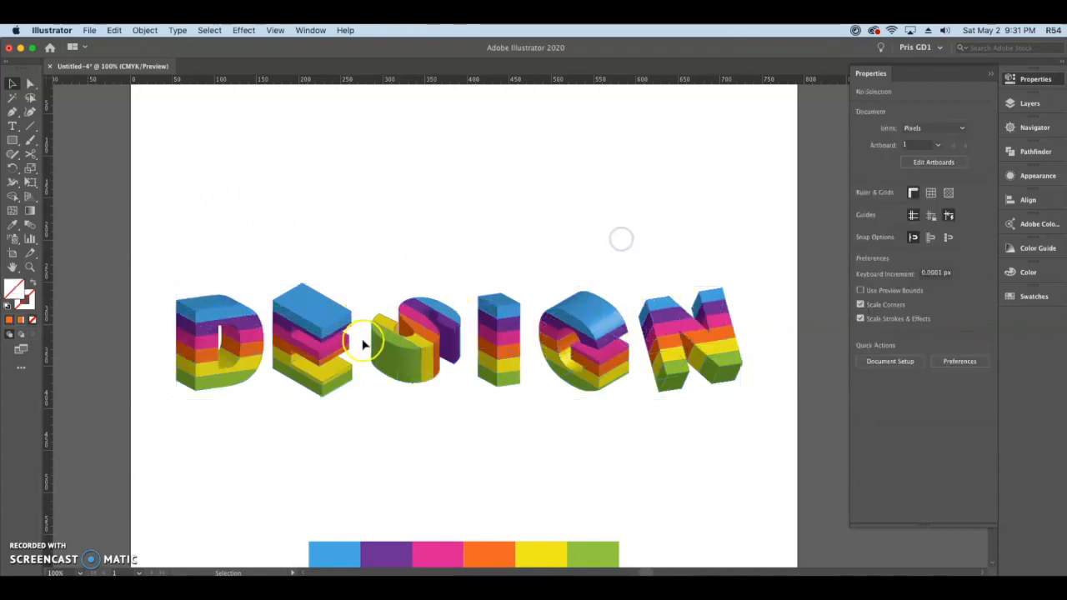
Step: Ungroup the expanded letter D twice so its stripes can be selected separately
{"action": "scroll", "coordinate": [358, 341], "scroll_direction": "up", "scroll_amount": 2}
{"action": "scroll", "coordinate": [358, 339], "scroll_direction": "up", "scroll_amount": 1}
{"action": "left_click_drag", "start_coordinate": [272, 381], "coordinate": [610, 357]}
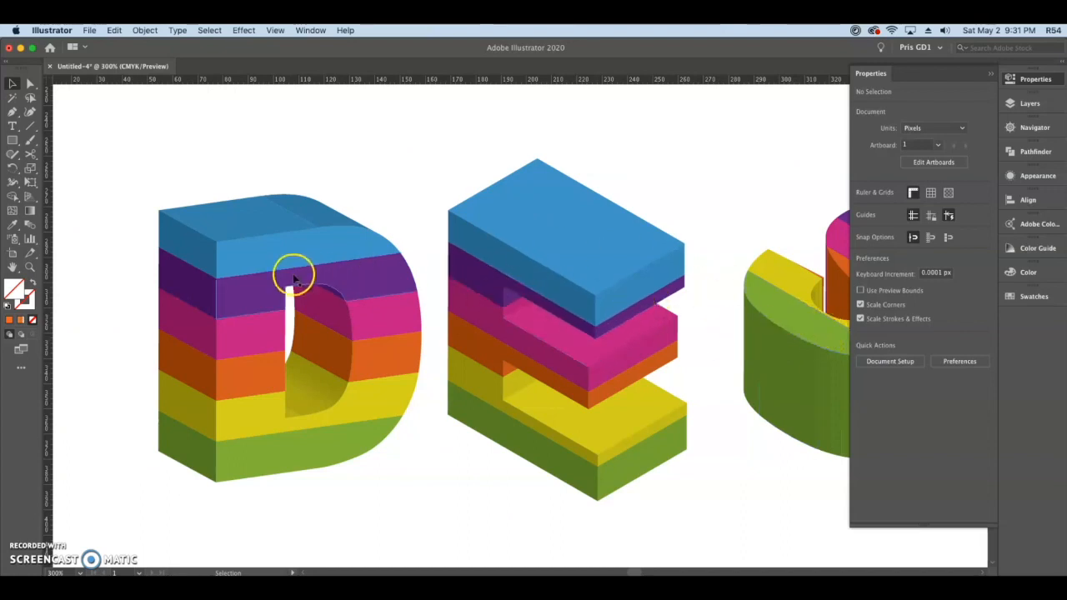
{"action": "scroll", "coordinate": [297, 275], "scroll_direction": "up", "scroll_amount": 1}
{"action": "left_click_drag", "start_coordinate": [335, 242], "coordinate": [465, 236]}
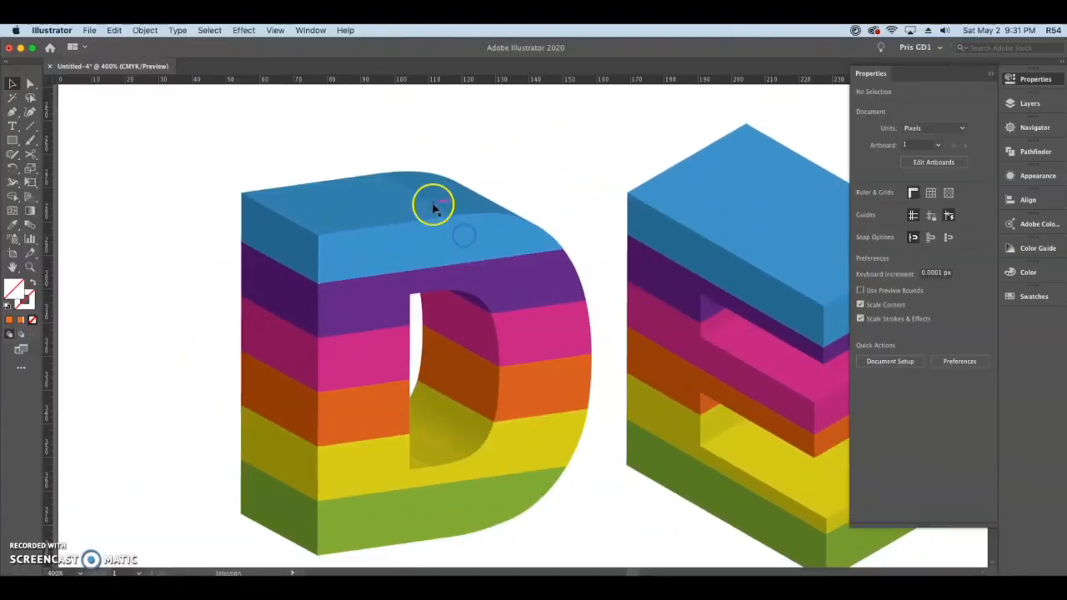
{"action": "left_click", "coordinate": [435, 208]}
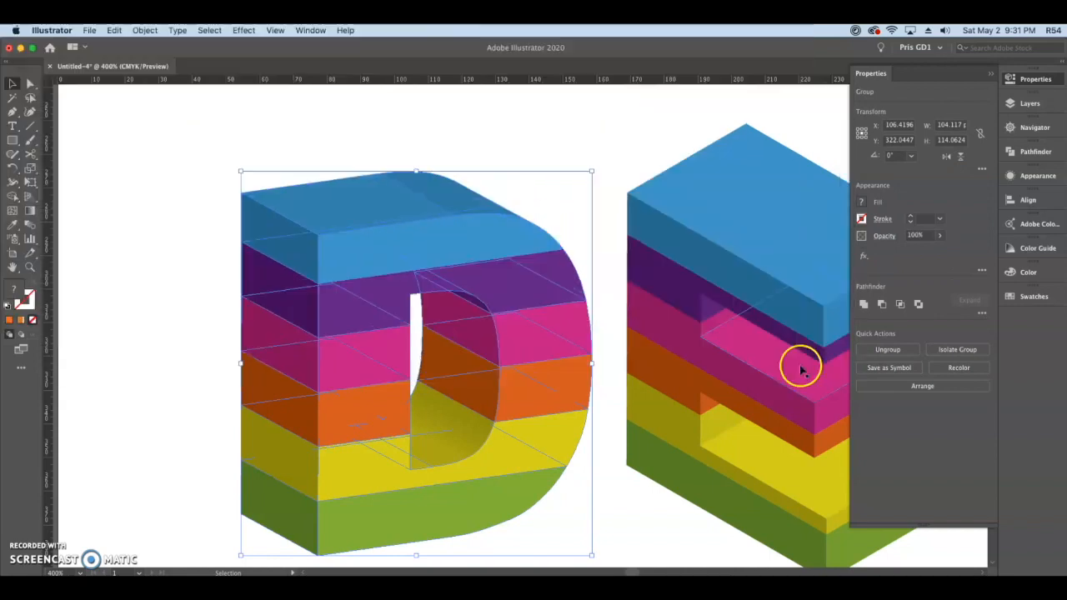
{"action": "scroll", "coordinate": [550, 257], "scroll_direction": "up", "scroll_amount": 3}
{"action": "left_click_drag", "start_coordinate": [445, 194], "coordinate": [656, 421]}
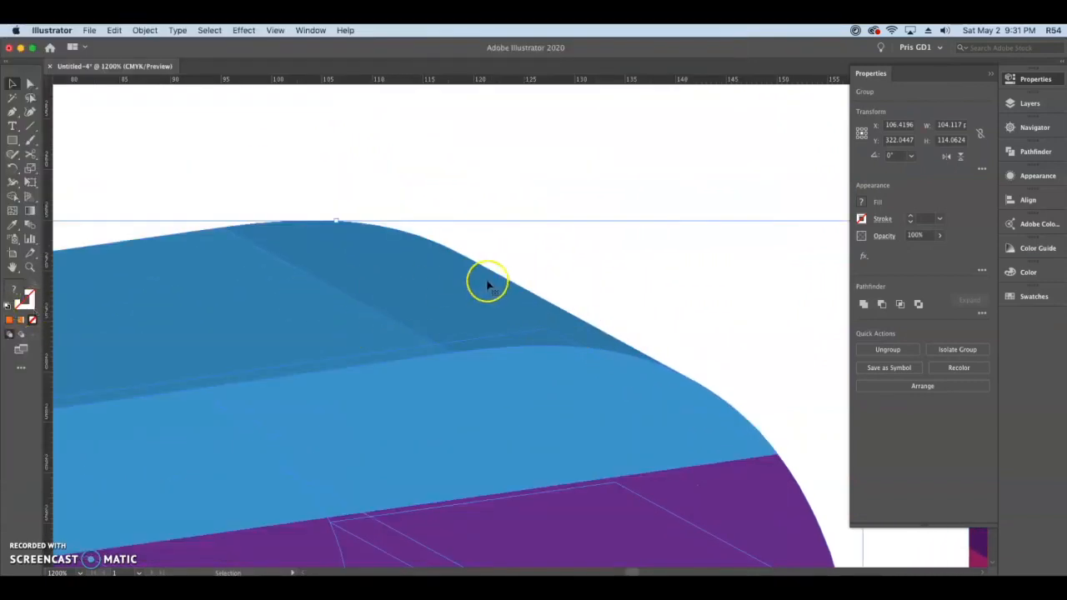
{"action": "scroll", "coordinate": [487, 286], "scroll_direction": "down", "scroll_amount": 3}
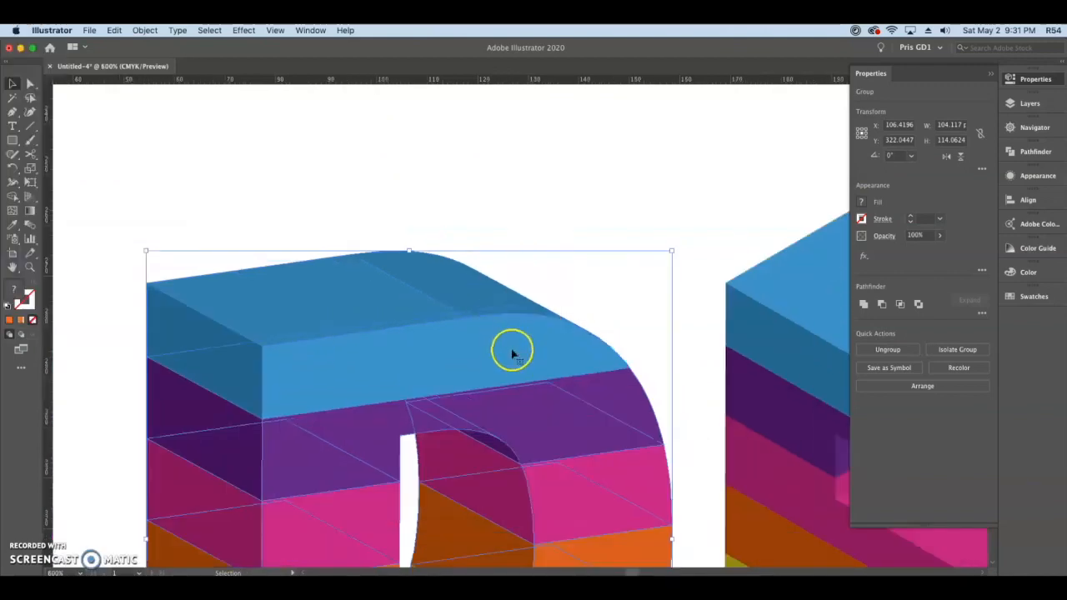
{"action": "left_click_drag", "start_coordinate": [552, 371], "coordinate": [549, 252]}
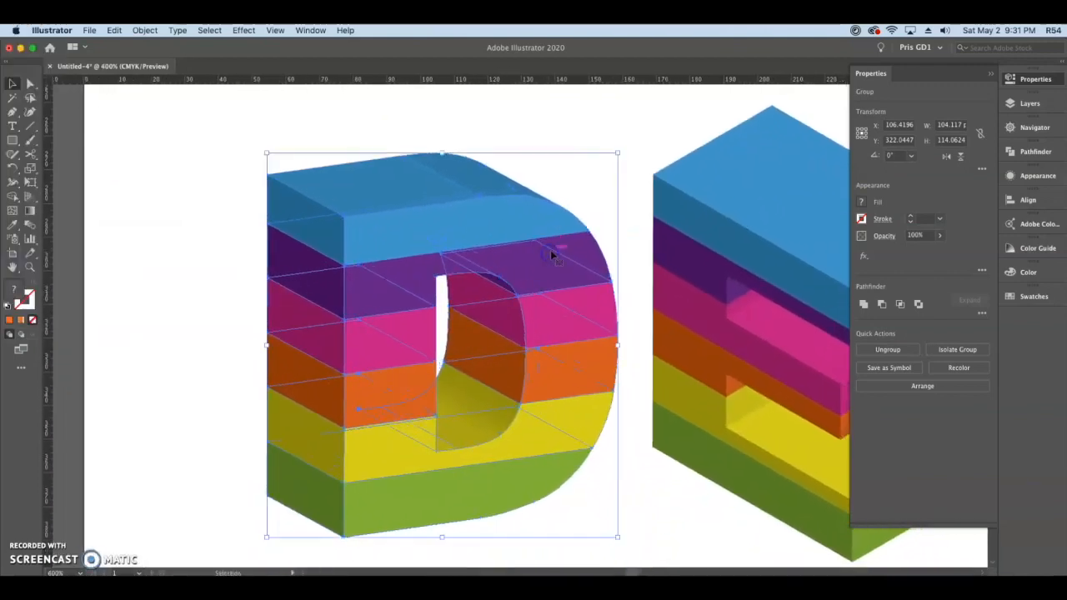
{"action": "left_click", "coordinate": [888, 349]}
{"action": "left_click", "coordinate": [630, 140]}
{"action": "left_click", "coordinate": [515, 207]}
{"action": "left_click", "coordinate": [885, 349]}
{"action": "left_click", "coordinate": [605, 135]}
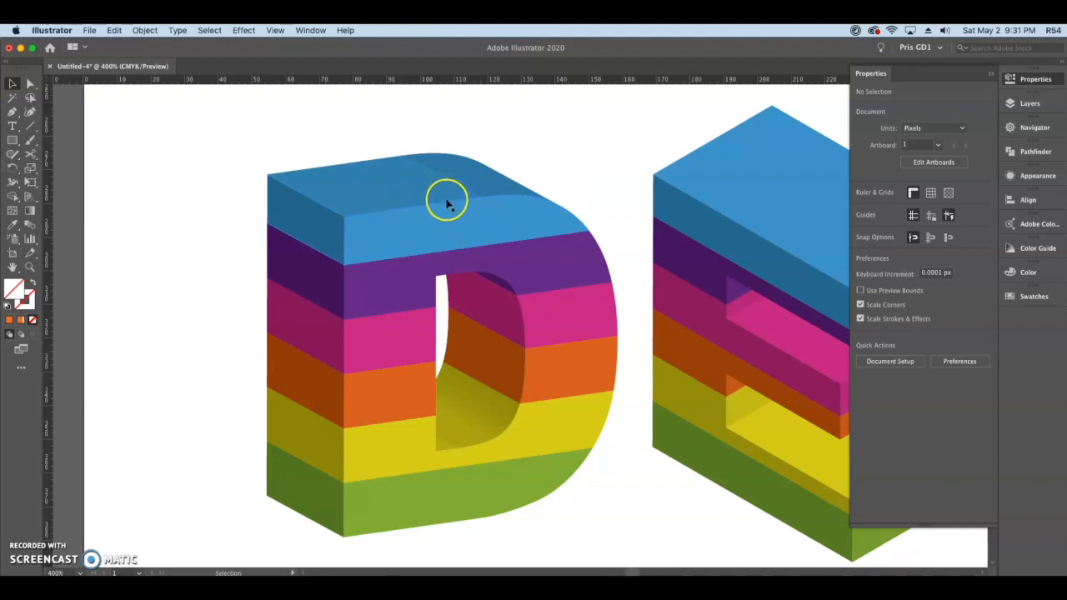
Step: Select the separate pieces of the D's top blue face and unite them into one shape
{"action": "scroll", "coordinate": [407, 217], "scroll_direction": "up", "scroll_amount": 4}
{"action": "left_click", "coordinate": [465, 250]}
{"action": "left_click", "coordinate": [465, 250]}
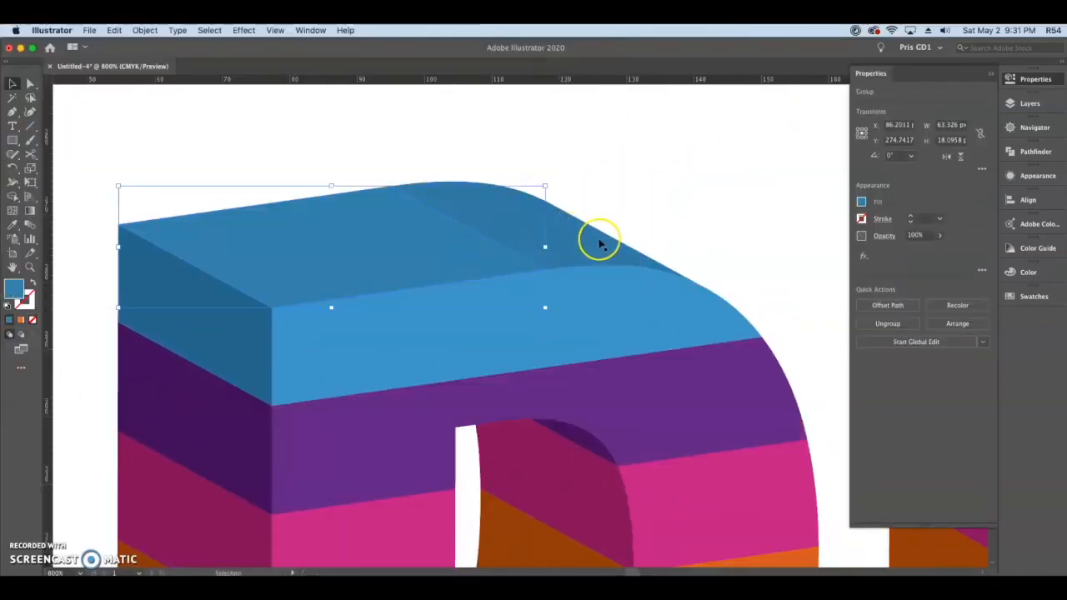
{"action": "left_click", "coordinate": [600, 245]}
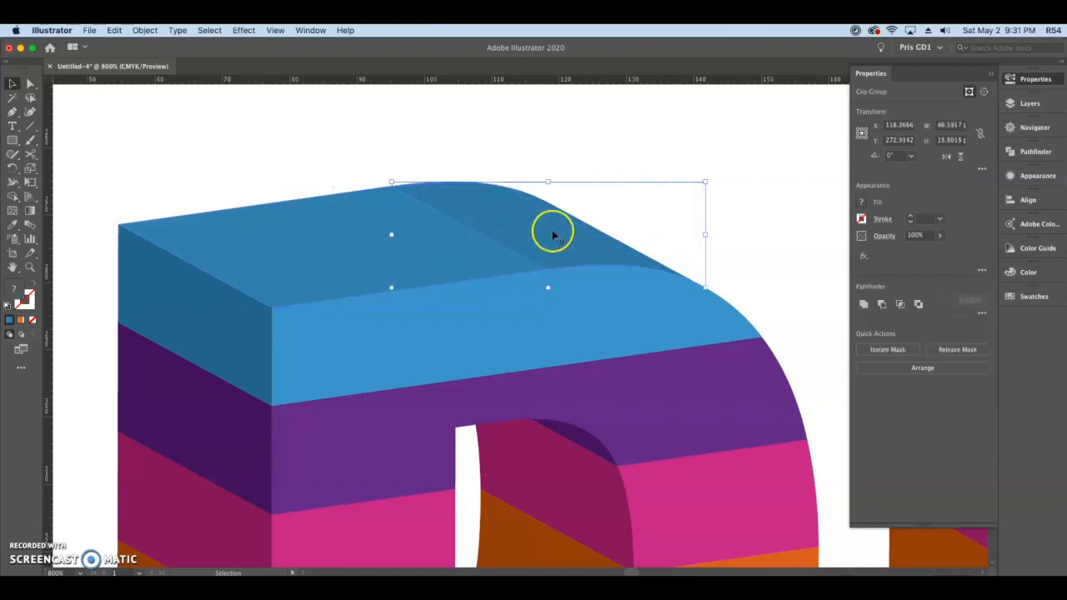
{"action": "left_click", "coordinate": [445, 241], "text": "shift"}
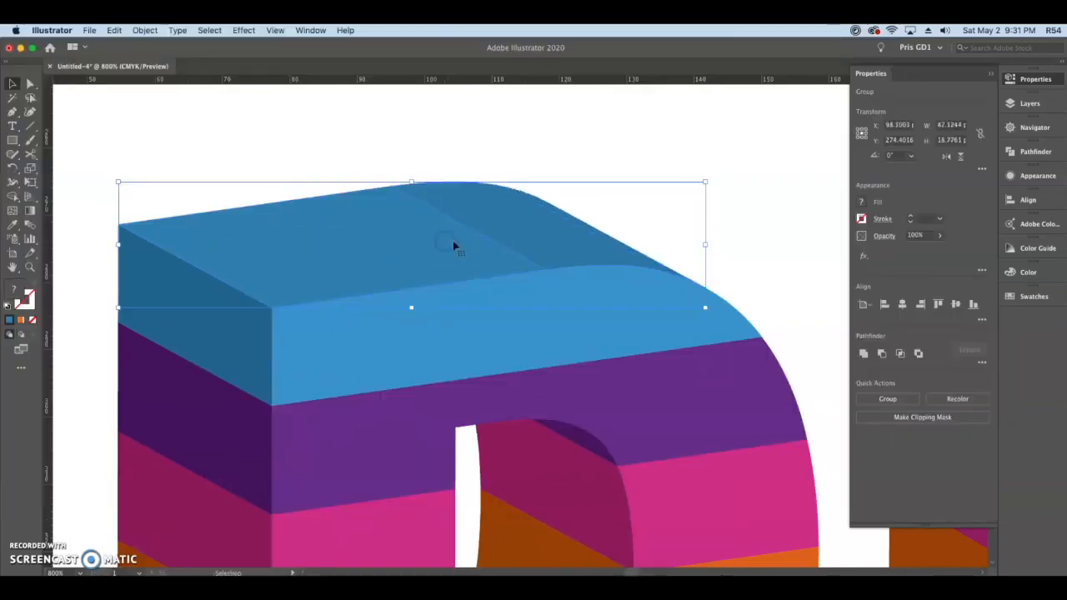
{"action": "left_click", "coordinate": [863, 353]}
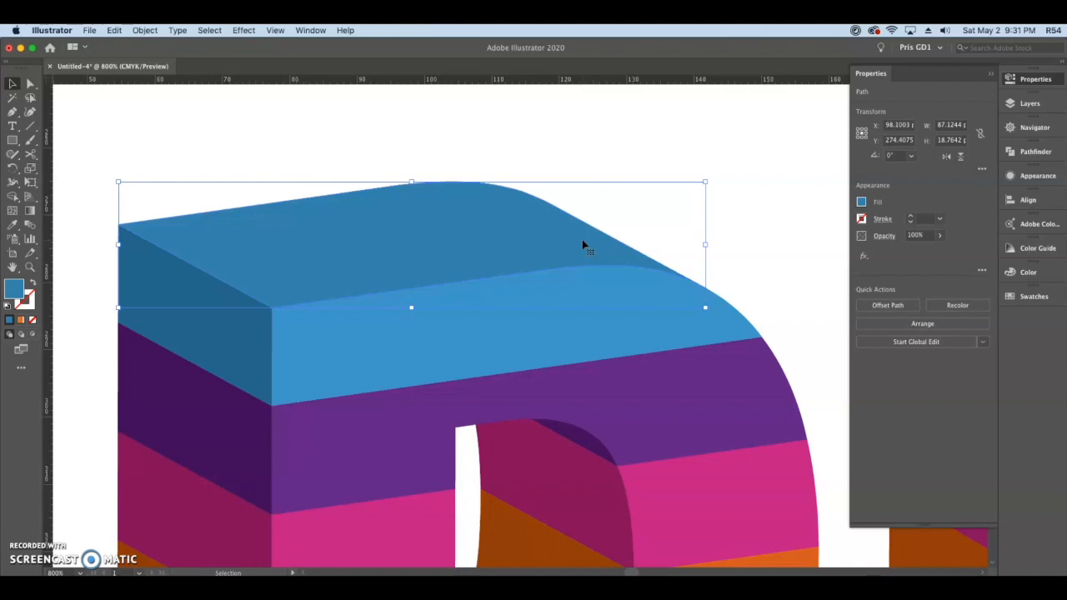
Step: Select the D's top, side and front blue faces together and recolor them with the palette's blue using the Eyedropper
{"action": "left_click", "coordinate": [245, 335], "text": "shift"}
{"action": "left_click", "coordinate": [463, 330], "text": "shift"}
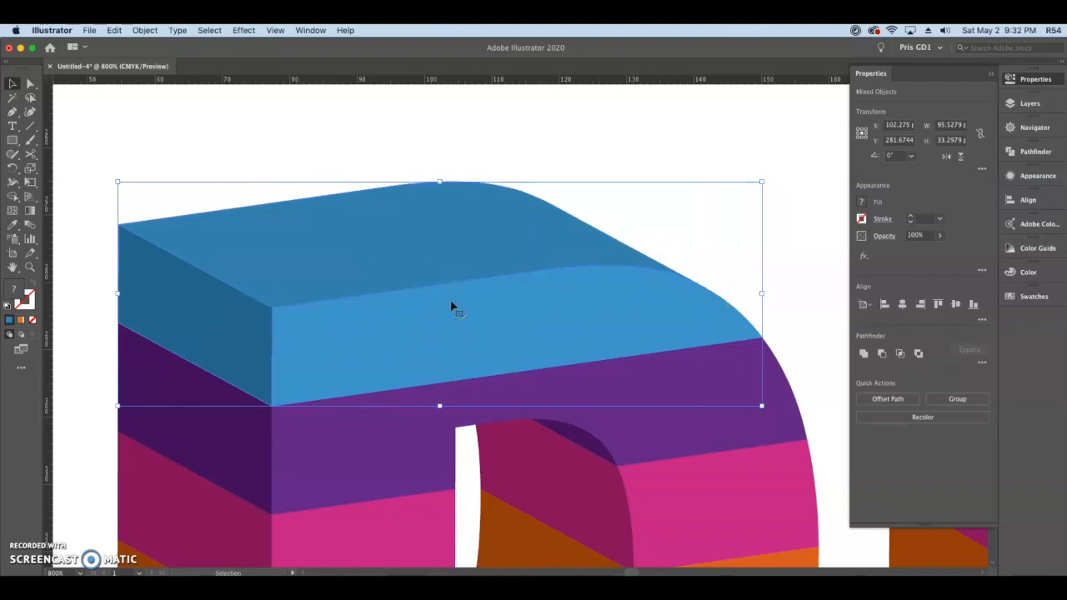
{"action": "scroll", "coordinate": [456, 308], "scroll_direction": "down", "scroll_amount": 2}
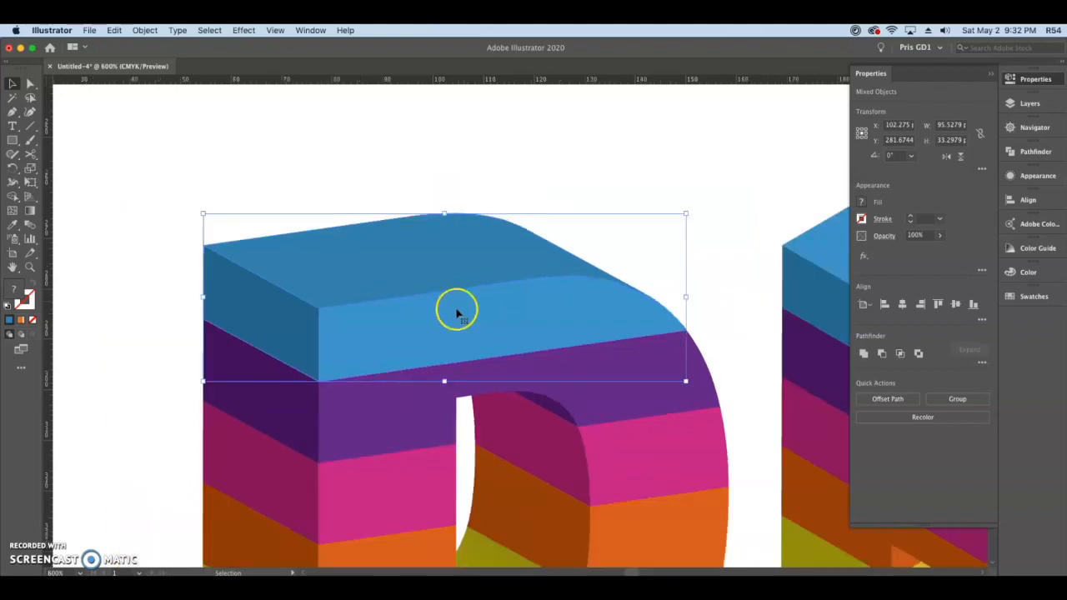
{"action": "key", "text": "i"}
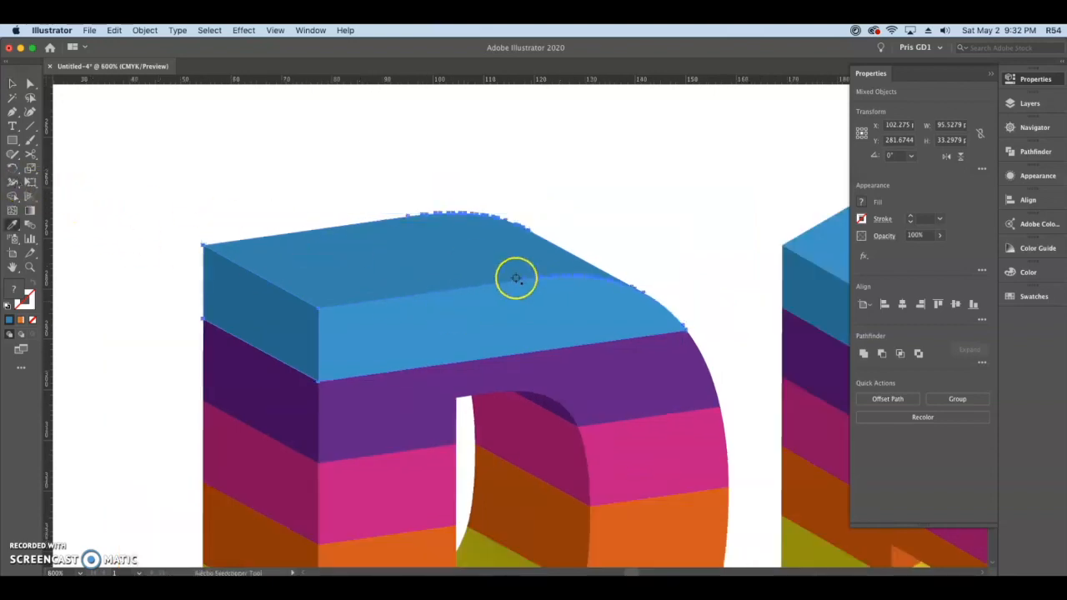
{"action": "left_click", "coordinate": [467, 320]}
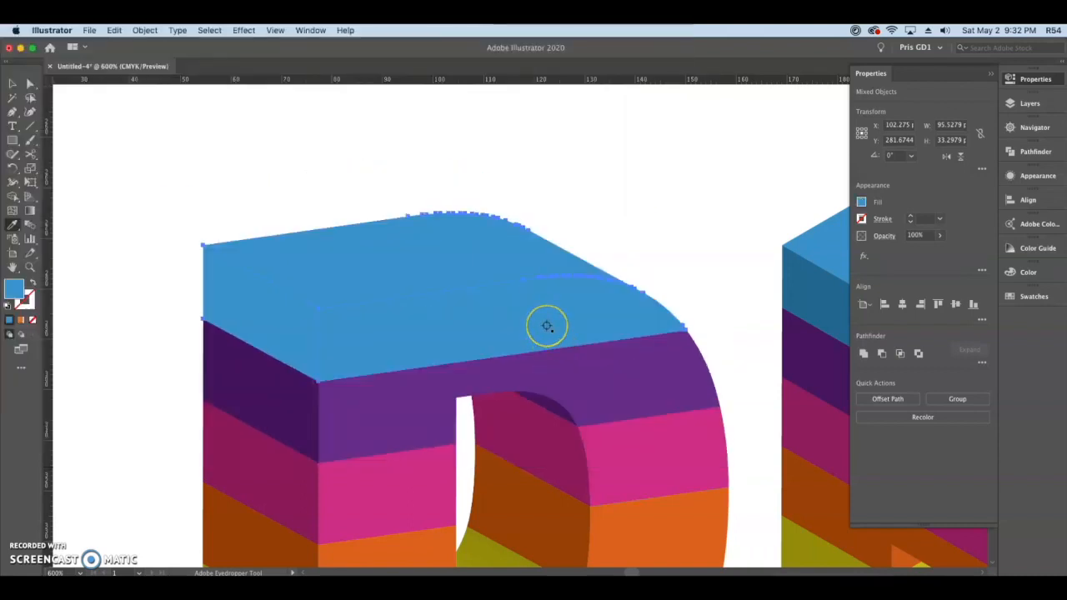
{"action": "scroll", "coordinate": [546, 326], "scroll_direction": "down", "scroll_amount": 5}
{"action": "left_click_drag", "start_coordinate": [622, 345], "coordinate": [433, 211]}
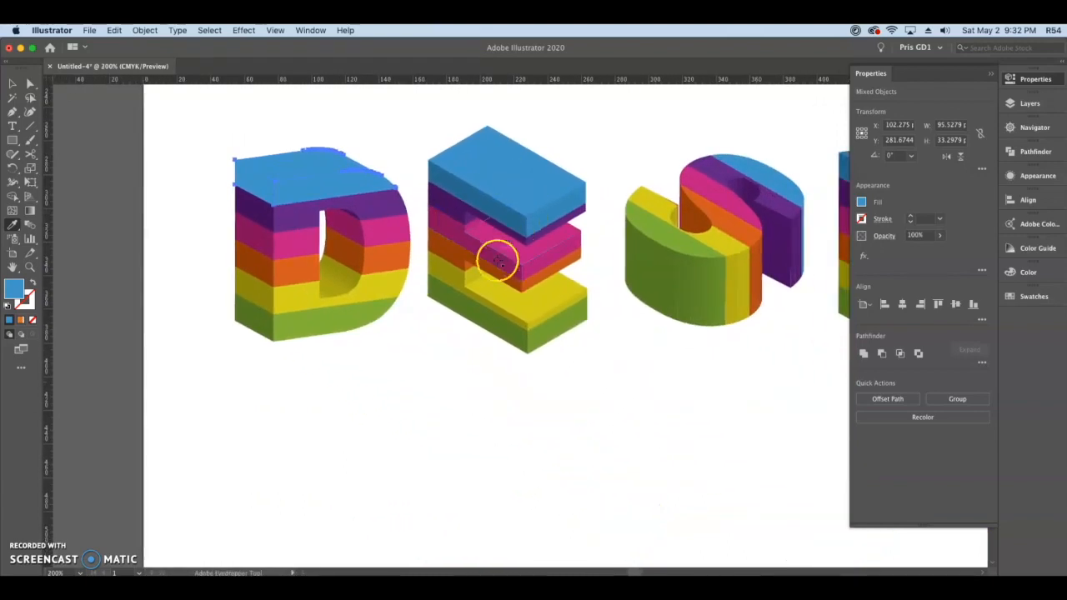
{"action": "scroll", "coordinate": [530, 275], "scroll_direction": "down", "scroll_amount": 1}
{"action": "left_click_drag", "start_coordinate": [649, 361], "coordinate": [550, 305]}
{"action": "left_click", "coordinate": [456, 510]}
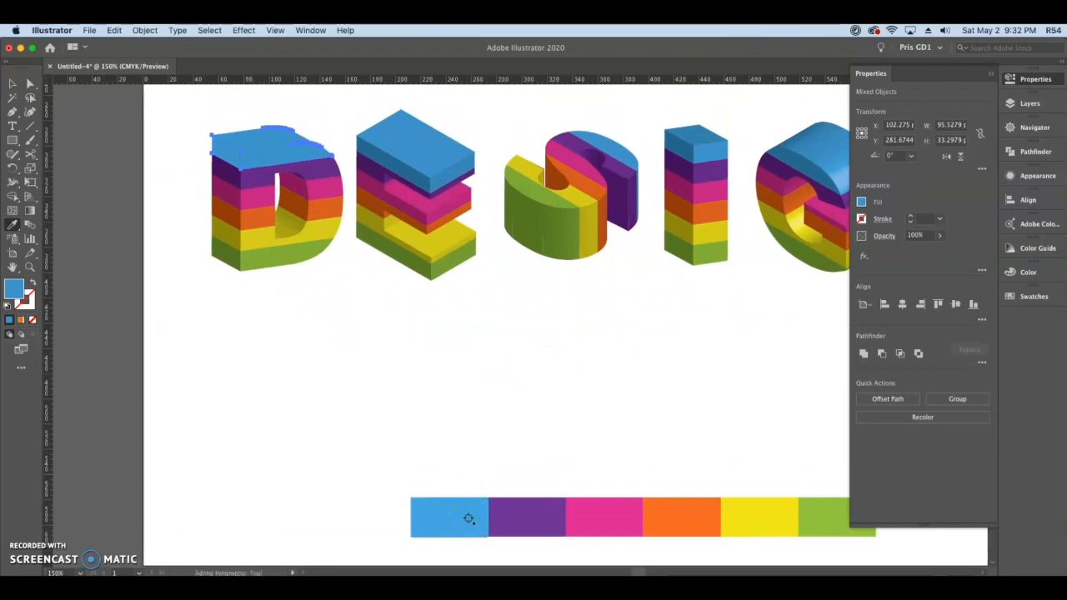
{"action": "left_click", "coordinate": [469, 519]}
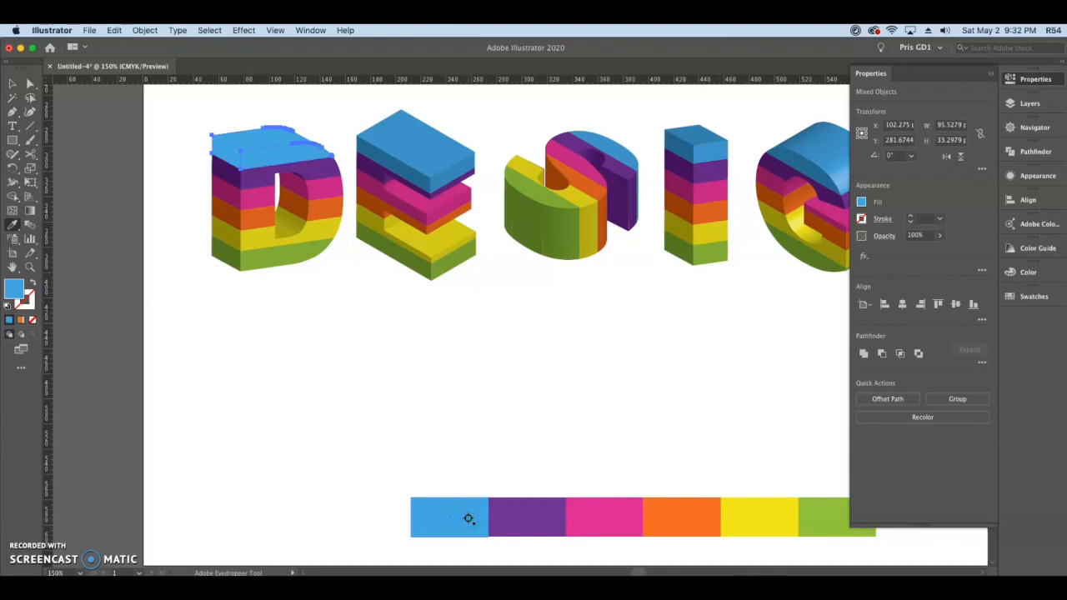
{"action": "left_click", "coordinate": [12, 83]}
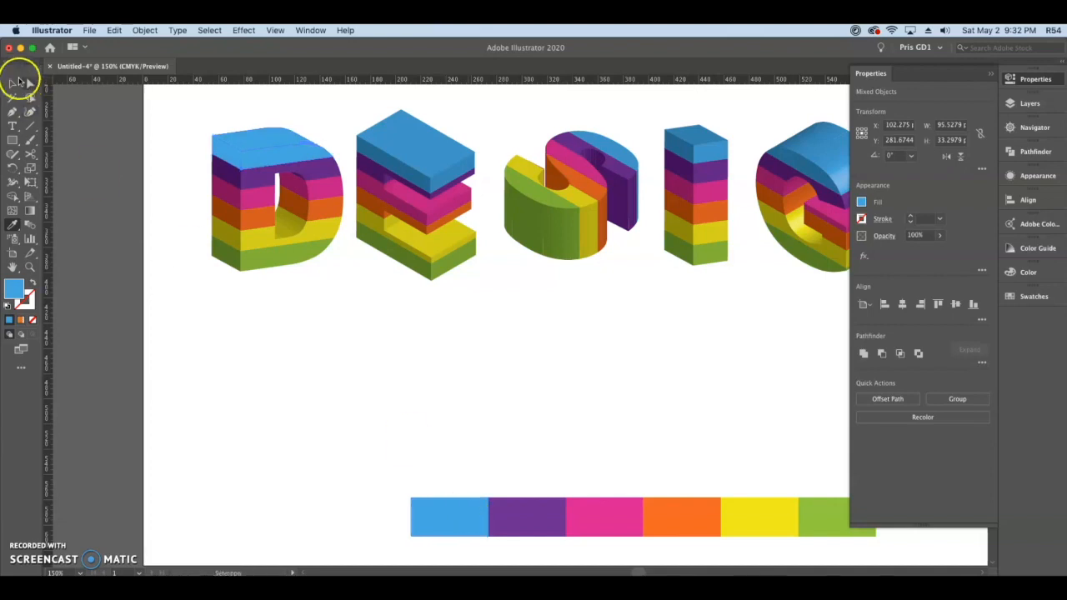
Step: Ungroup the D's remaining group containing the purple faces, leaving nothing selected
{"action": "scroll", "coordinate": [278, 203], "scroll_direction": "up", "scroll_amount": 4}
{"action": "left_click_drag", "start_coordinate": [347, 195], "coordinate": [492, 344]}
{"action": "left_click", "coordinate": [268, 246]}
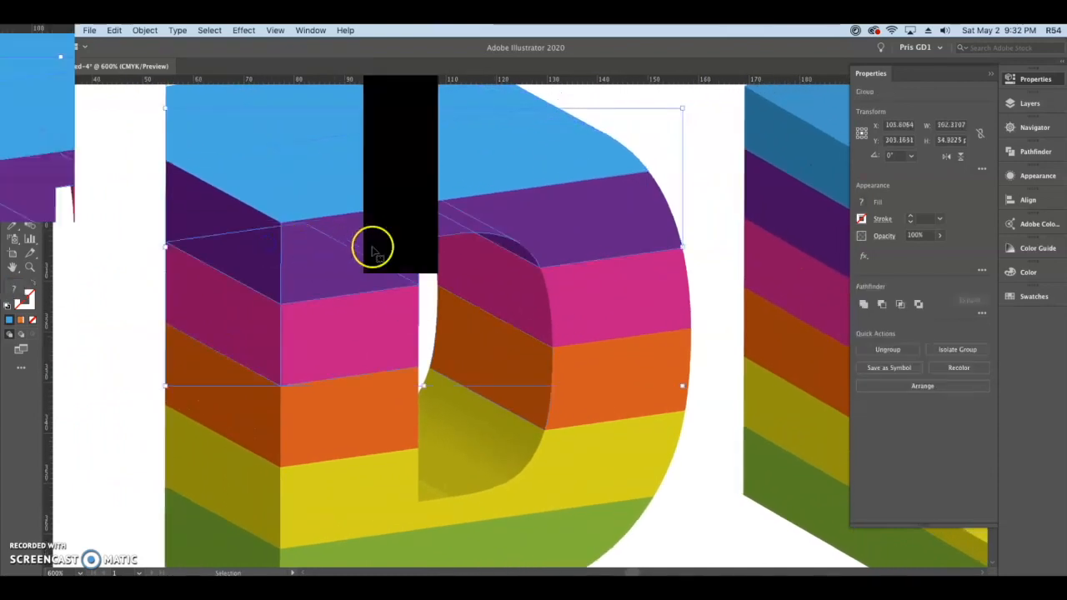
{"action": "left_click", "coordinate": [900, 351]}
{"action": "left_click", "coordinate": [725, 226]}
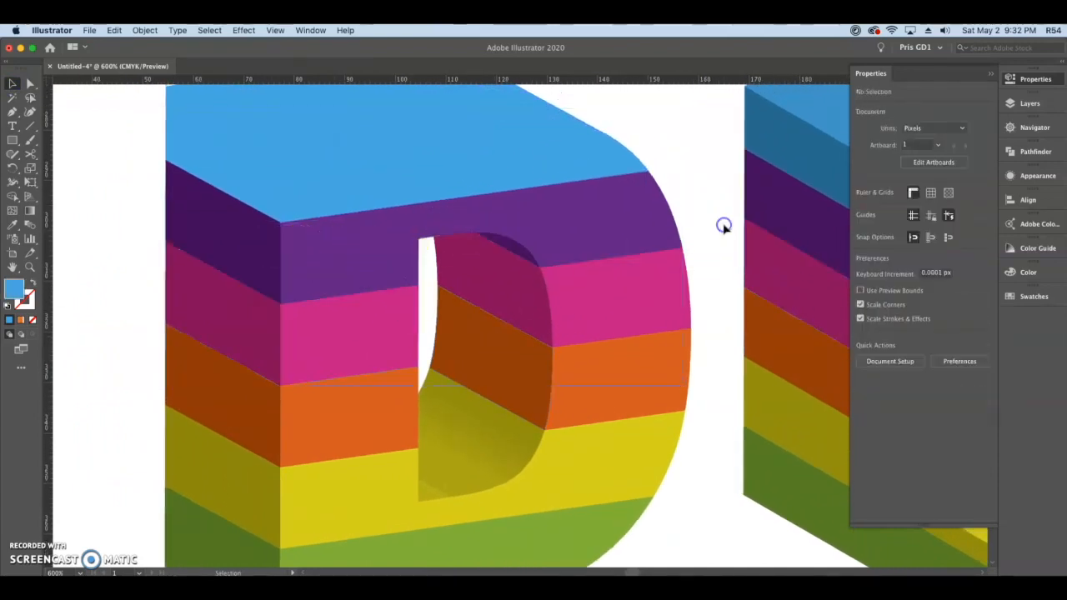
Step: Select the D's purple side, front and inner faces and recolor them with the palette's purple
{"action": "left_click", "coordinate": [250, 242]}
{"action": "left_click", "coordinate": [509, 243], "text": "shift"}
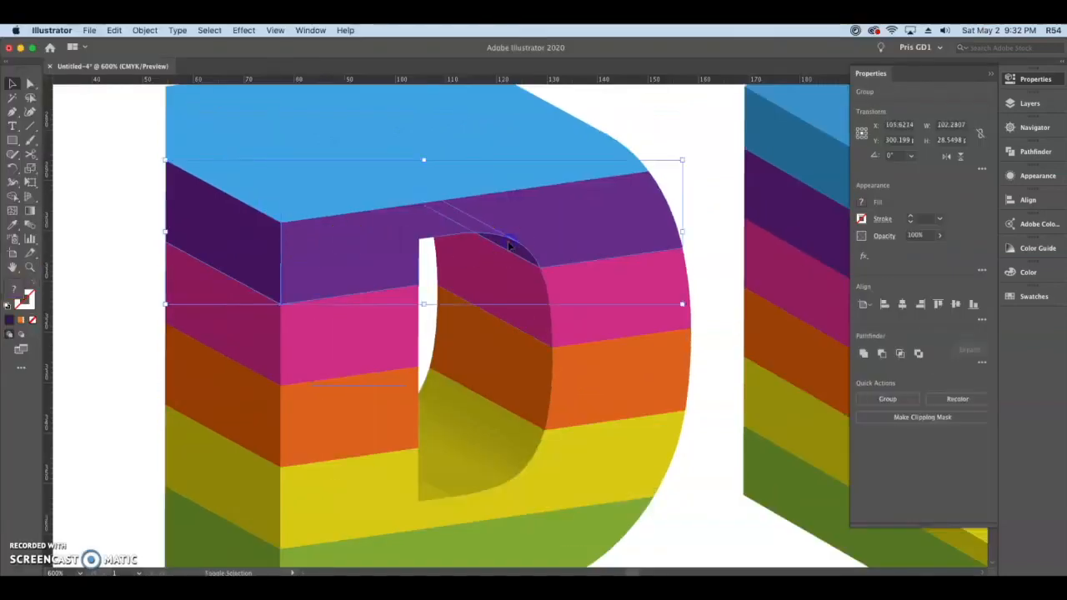
{"action": "scroll", "coordinate": [609, 306], "scroll_direction": "down", "scroll_amount": 4}
{"action": "left_click_drag", "start_coordinate": [665, 381], "coordinate": [451, 263]}
{"action": "key", "text": "i"}
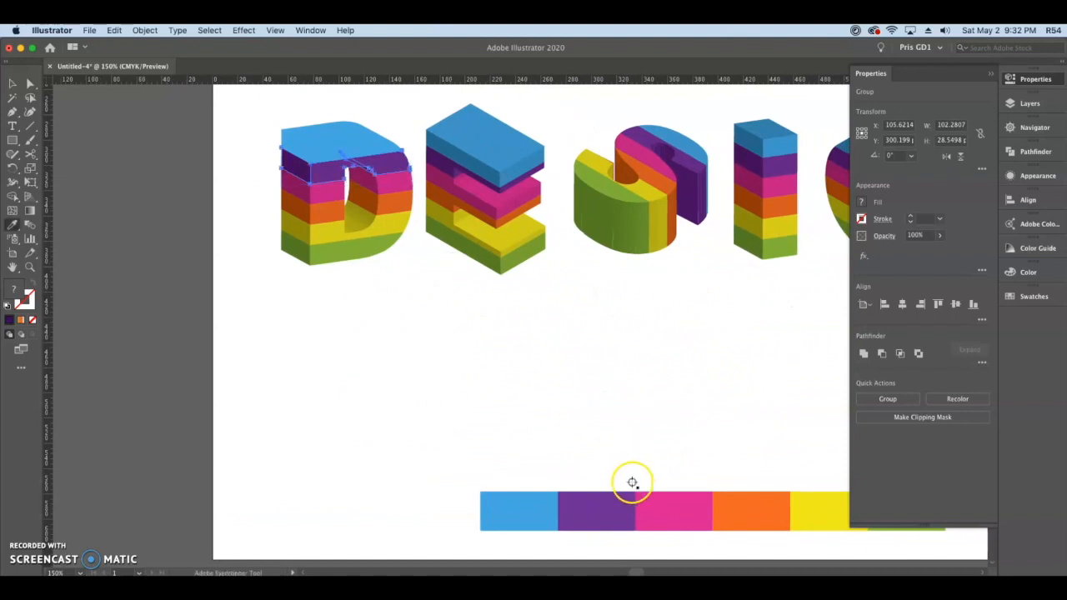
{"action": "left_click", "coordinate": [624, 500]}
{"action": "left_click", "coordinate": [13, 81]}
{"action": "left_click", "coordinate": [431, 314]}
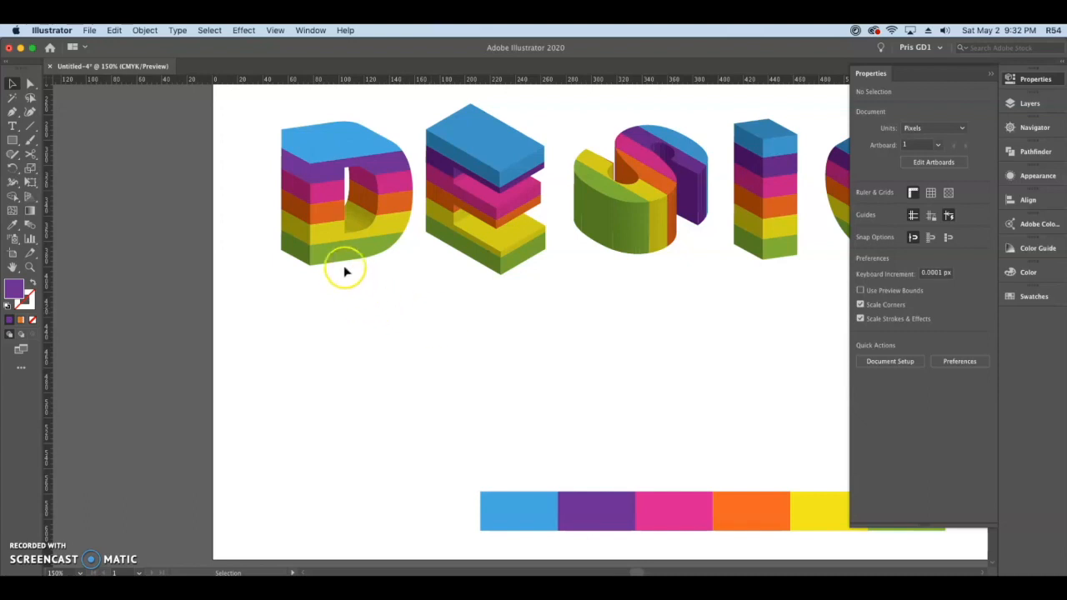
Step: Select the D's pink faces and recolor them with the palette's pink
{"action": "scroll", "coordinate": [346, 271], "scroll_direction": "up", "scroll_amount": 3}
{"action": "left_click", "coordinate": [290, 323]}
{"action": "left_click", "coordinate": [528, 310], "text": "shift"}
{"action": "scroll", "coordinate": [572, 372], "scroll_direction": "down", "scroll_amount": 2}
{"action": "key", "text": "i"}
{"action": "left_click", "coordinate": [677, 472]}
Step: Select all six palette swatches and move them up to just below the word DESIGN
{"action": "left_click_drag", "start_coordinate": [403, 402], "coordinate": [747, 482]}
{"action": "left_click_drag", "start_coordinate": [692, 447], "coordinate": [570, 305]}
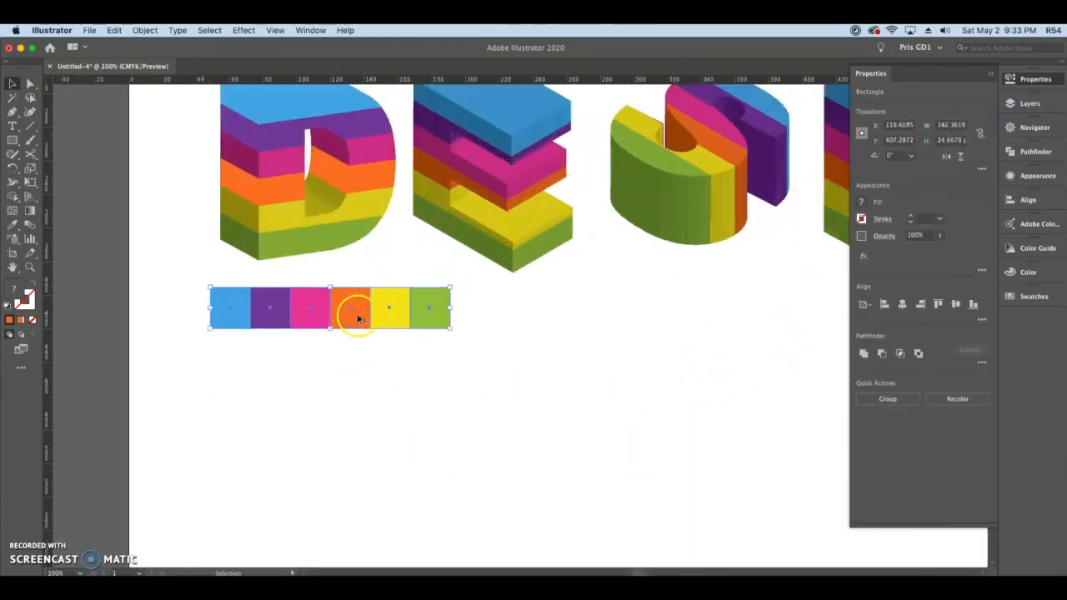
Step: Recolor the D's remaining orange, yellow and green faces with the matching palette colors
{"action": "scroll", "coordinate": [353, 310], "scroll_direction": "up", "scroll_amount": 5}
{"action": "left_click", "coordinate": [358, 305]}
{"action": "scroll", "coordinate": [390, 337], "scroll_direction": "down", "scroll_amount": 2}
{"action": "left_click", "coordinate": [390, 337], "text": "shift"}
{"action": "left_click", "coordinate": [557, 476]}
{"action": "left_click", "coordinate": [350, 378]}
{"action": "left_click", "coordinate": [617, 476]}
{"action": "scroll", "coordinate": [525, 476], "scroll_direction": "right", "scroll_amount": 5}
{"action": "left_click", "coordinate": [525, 476]}
Step: Select the E's blue faces and its purple faces and recolor them with the palette's blue and purple
{"action": "left_click", "coordinate": [500, 192]}
{"action": "left_click", "coordinate": [537, 250], "text": "shift"}
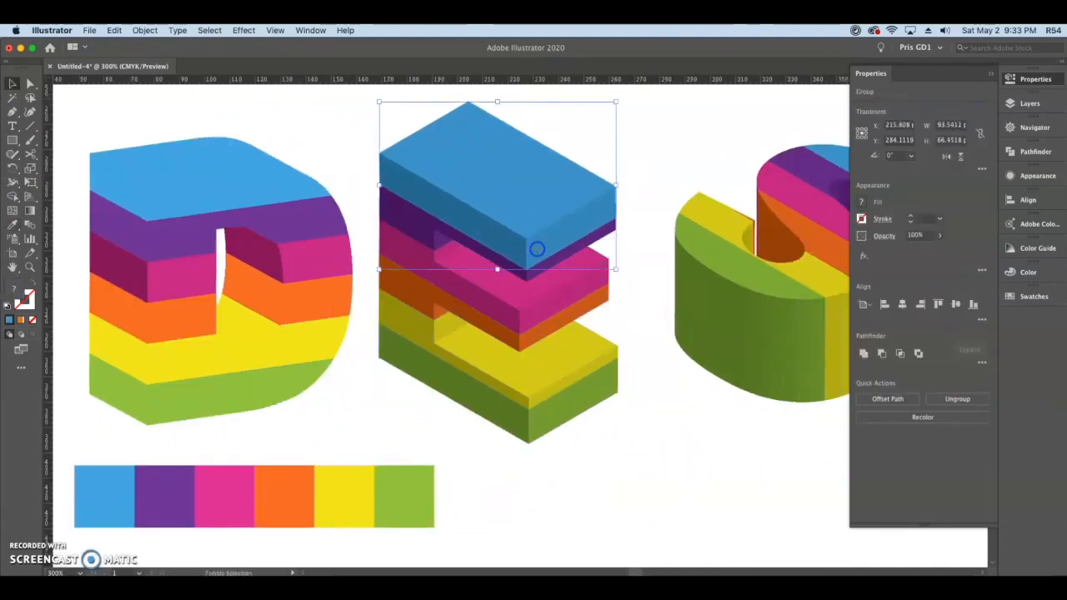
{"action": "key", "text": "i"}
{"action": "left_click", "coordinate": [128, 477]}
{"action": "left_click", "coordinate": [399, 208]}
{"action": "left_click", "coordinate": [449, 243], "text": "shift"}
{"action": "left_click", "coordinate": [559, 257], "text": "shift"}
{"action": "left_click", "coordinate": [165, 492]}
Step: Recolor the E's pink and orange faces with the palette's pink and orange
{"action": "left_click", "coordinate": [452, 251]}
{"action": "key", "text": "i"}
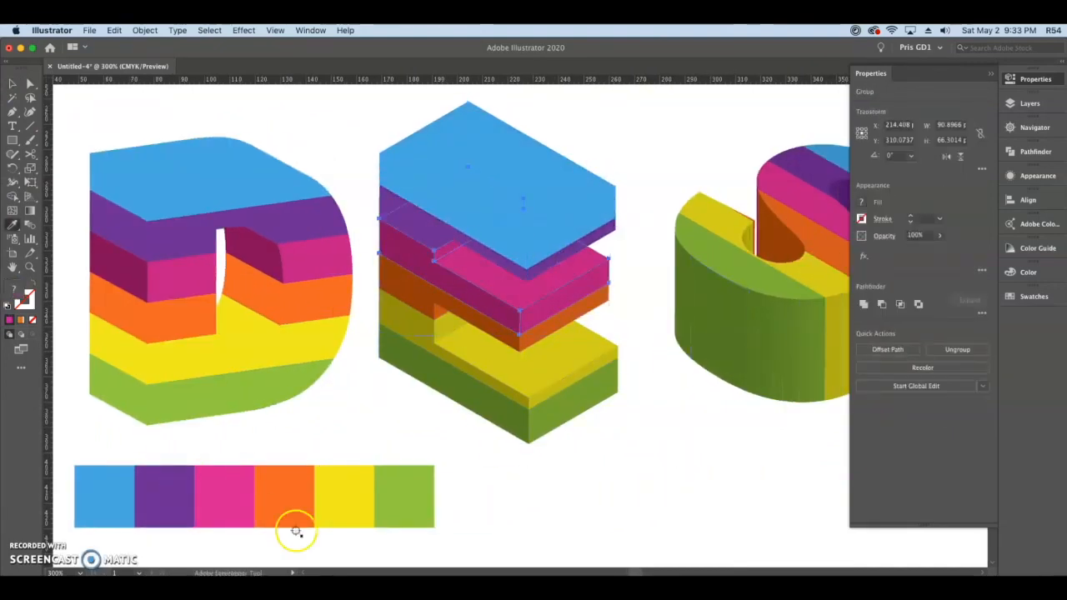
{"action": "left_click", "coordinate": [236, 502]}
{"action": "left_click", "coordinate": [446, 307]}
{"action": "left_click", "coordinate": [288, 494]}
Step: Recolor the E's yellow and green faces with the palette's yellow and green
{"action": "left_click", "coordinate": [467, 357]}
{"action": "left_click", "coordinate": [365, 486]}
{"action": "left_click", "coordinate": [454, 386]}
{"action": "left_click", "coordinate": [424, 477]}
Step: Move the six palette swatches below the S and ungroup the S
{"action": "left_click_drag", "start_coordinate": [547, 504], "coordinate": [769, 468]}
{"action": "scroll", "coordinate": [536, 388], "scroll_direction": "right", "scroll_amount": 8}
{"action": "left_click", "coordinate": [536, 388]}
{"action": "left_click", "coordinate": [381, 341]}
{"action": "key", "text": "super+shift+g"}
Step: Unite the strips of the S's outer side wall into one shape each for green, yellow and orange
{"action": "scroll", "coordinate": [253, 276], "scroll_direction": "up", "scroll_amount": 5}
{"action": "left_click", "coordinate": [245, 276]}
{"action": "left_click", "coordinate": [374, 319]}
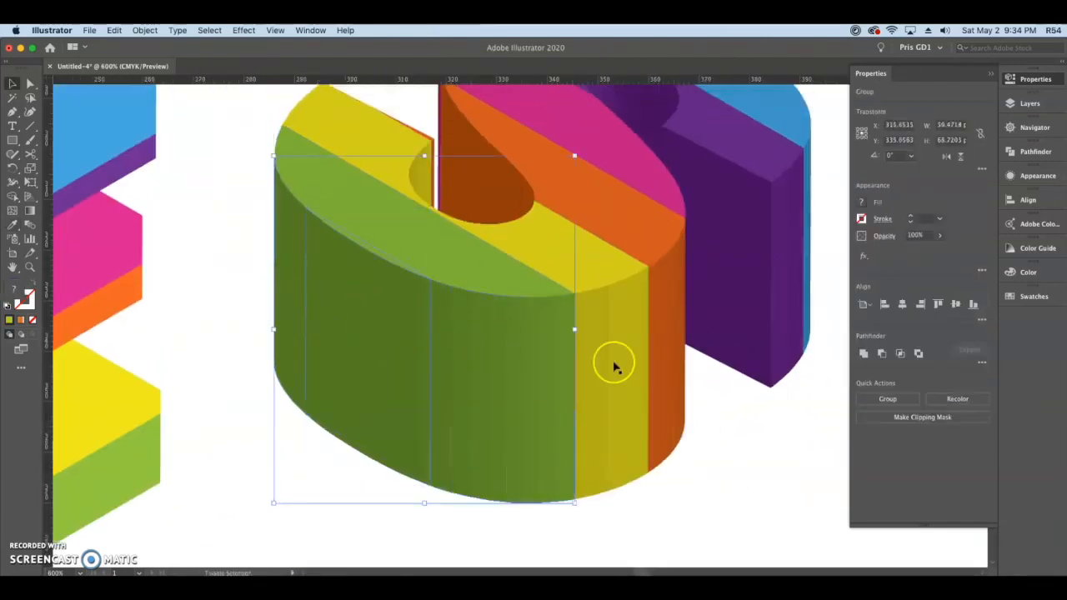
{"action": "left_click", "coordinate": [863, 354]}
{"action": "left_click", "coordinate": [597, 350]}
{"action": "left_click", "coordinate": [865, 303]}
{"action": "left_click", "coordinate": [667, 350]}
{"action": "left_click", "coordinate": [864, 303]}
Step: Ungroup the S's purple and blue face groups and unite the pieces of its purple inner wall
{"action": "left_click", "coordinate": [422, 177]}
{"action": "left_click", "coordinate": [864, 304]}
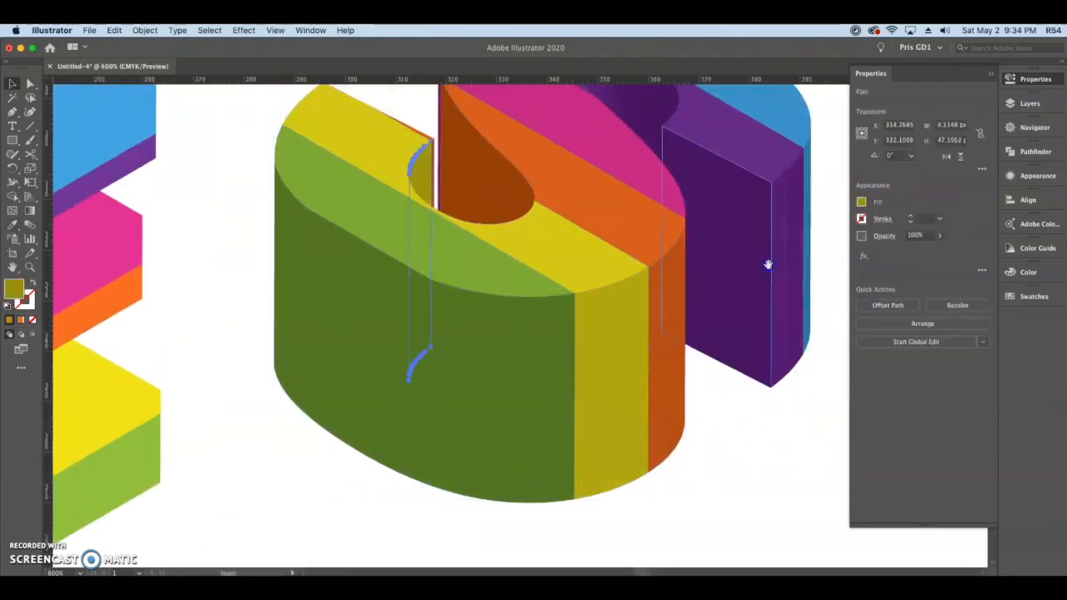
{"action": "left_click_drag", "start_coordinate": [768, 264], "coordinate": [626, 367]}
{"action": "left_click", "coordinate": [342, 275]}
{"action": "left_click", "coordinate": [592, 333]}
{"action": "left_click", "coordinate": [882, 347]}
{"action": "left_click", "coordinate": [491, 196]}
{"action": "left_click", "coordinate": [865, 303]}
{"action": "left_click", "coordinate": [647, 375]}
{"action": "left_click", "coordinate": [575, 175]}
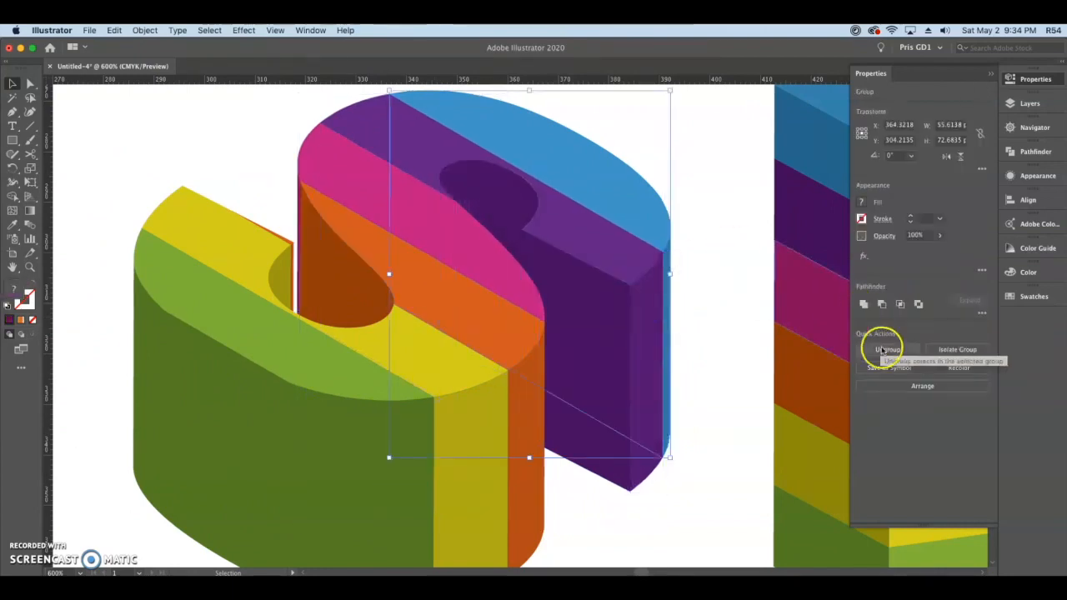
{"action": "left_click", "coordinate": [882, 350]}
Step: Recolor the S's green and yellow faces with the palette's green and yellow
{"action": "scroll", "coordinate": [705, 353], "scroll_direction": "down", "scroll_amount": 1}
{"action": "scroll", "coordinate": [706, 352], "scroll_direction": "down", "scroll_amount": 5}
{"action": "left_click", "coordinate": [375, 242]}
{"action": "key", "text": "i"}
{"action": "left_click", "coordinate": [778, 467]}
{"action": "left_click", "coordinate": [490, 281]}
{"action": "left_click", "coordinate": [691, 445]}
Step: Select all the S's orange faces, including the thin slivers beside the gap, and recolor them with the palette's orange
{"action": "left_click", "coordinate": [476, 159], "text": "super"}
{"action": "key", "text": "v"}
{"action": "left_click", "coordinate": [390, 150], "text": "shift"}
{"action": "left_click", "coordinate": [351, 115], "text": "shift"}
{"action": "scroll", "coordinate": [354, 115], "scroll_direction": "up", "scroll_amount": 3}
{"action": "left_click", "coordinate": [383, 266]}
{"action": "left_click", "coordinate": [393, 333], "text": "shift"}
{"action": "left_click", "coordinate": [500, 313], "text": "shift"}
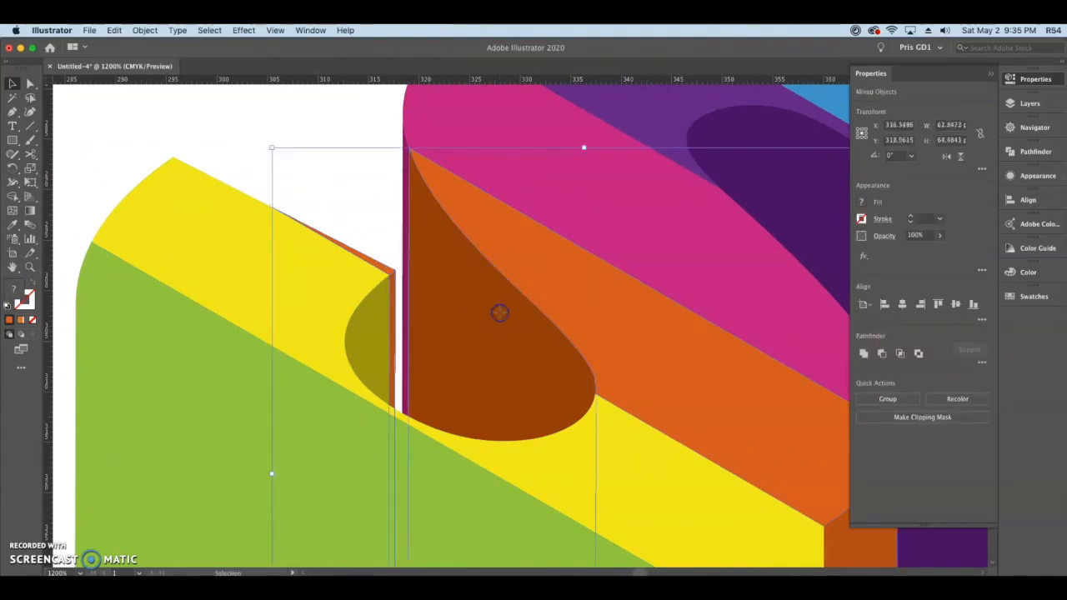
{"action": "scroll", "coordinate": [500, 313], "scroll_direction": "down", "scroll_amount": 3}
{"action": "scroll", "coordinate": [589, 450], "scroll_direction": "down", "scroll_amount": 3}
{"action": "key", "text": "i"}
{"action": "left_click", "coordinate": [538, 484]}
Step: Select the S's pink faces, including the thin edge beside the gap, and recolor them with the palette's pink
{"action": "key", "text": "v"}
{"action": "left_click", "coordinate": [358, 203]}
{"action": "scroll", "coordinate": [283, 192], "scroll_direction": "up", "scroll_amount": 3}
{"action": "left_click", "coordinate": [282, 190], "text": "shift"}
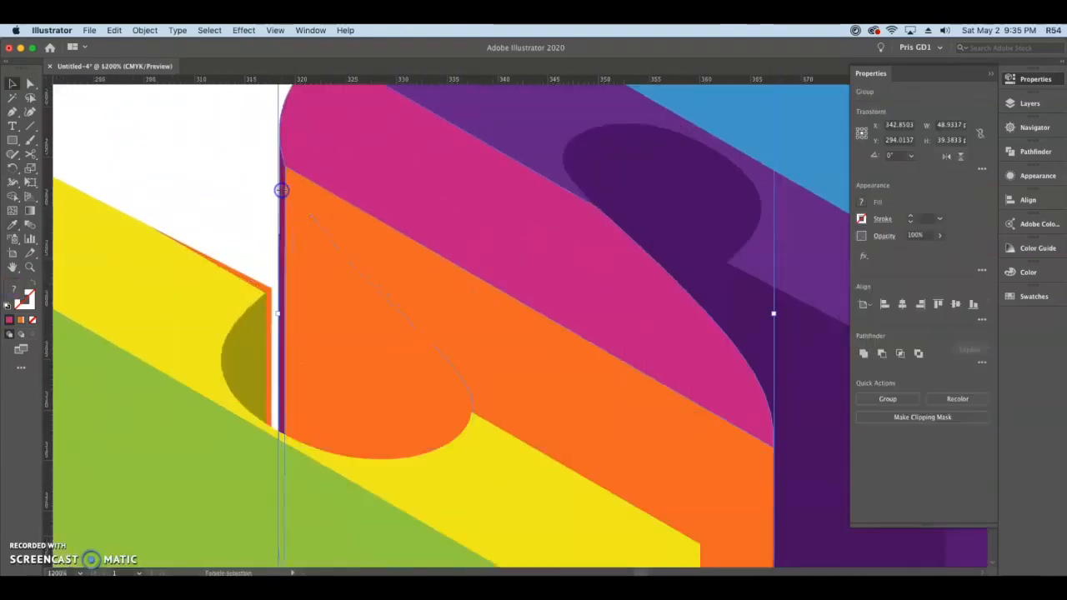
{"action": "scroll", "coordinate": [259, 181], "scroll_direction": "down", "scroll_amount": 3}
{"action": "key", "text": "i"}
{"action": "left_click", "coordinate": [408, 455]}
Step: Recolor the S's purple and blue faces with the palette's purple and blue
{"action": "left_click", "coordinate": [358, 178], "text": "shift"}
{"action": "key", "text": "i"}
{"action": "left_click", "coordinate": [334, 465]}
{"action": "left_click", "coordinate": [417, 186]}
{"action": "key", "text": "i"}
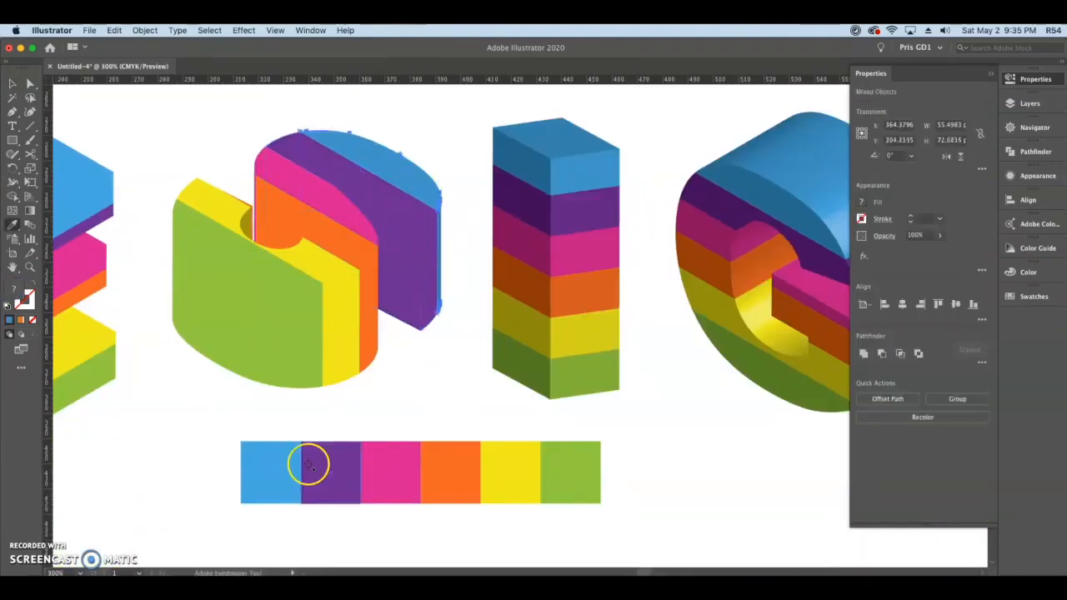
{"action": "left_click", "coordinate": [276, 467]}
Step: Ungroup the I and recolor its blue, purple, pink and orange faces with the matching palette colors
{"action": "scroll", "coordinate": [376, 250], "scroll_direction": "right", "scroll_amount": 3}
{"action": "left_click", "coordinate": [417, 275]}
{"action": "left_click", "coordinate": [957, 349]}
{"action": "left_click", "coordinate": [145, 479]}
{"action": "left_click", "coordinate": [185, 479]}
{"action": "left_click", "coordinate": [423, 267]}
{"action": "left_click", "coordinate": [307, 472]}
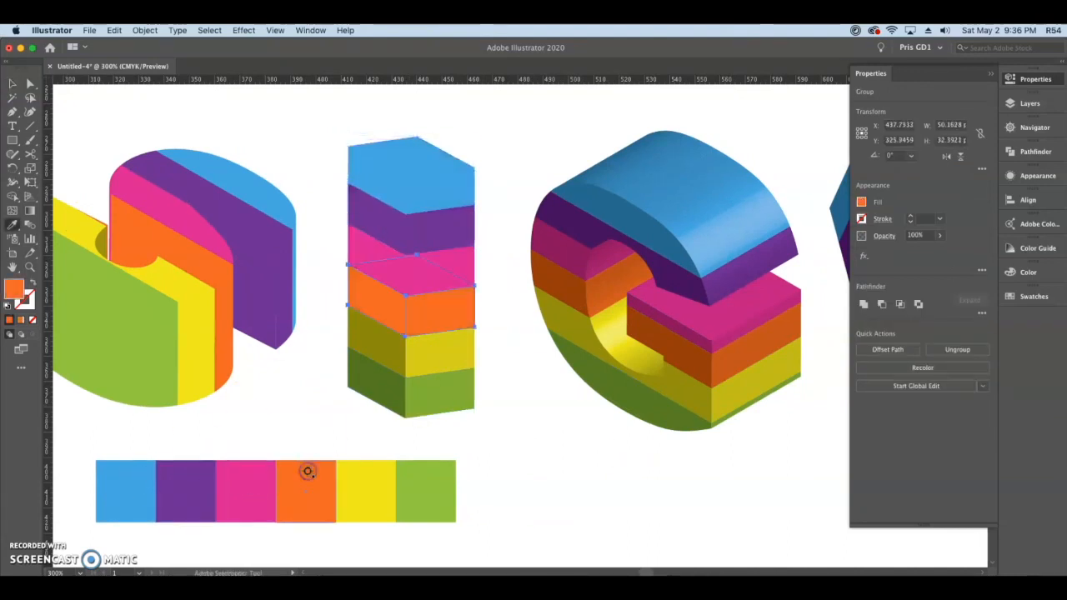
Step: Recolor the I's yellow and green faces with the palette's yellow and green, leaving nothing selected
{"action": "left_click", "coordinate": [440, 355], "text": "super"}
{"action": "left_click", "coordinate": [372, 471]}
{"action": "left_click", "coordinate": [440, 392], "text": "super"}
{"action": "left_click", "coordinate": [414, 489]}
{"action": "key", "text": "v"}
{"action": "left_click", "coordinate": [576, 417]}
Step: Delete the surplus shading strips on the G's curved blue face
{"action": "left_click", "coordinate": [517, 282]}
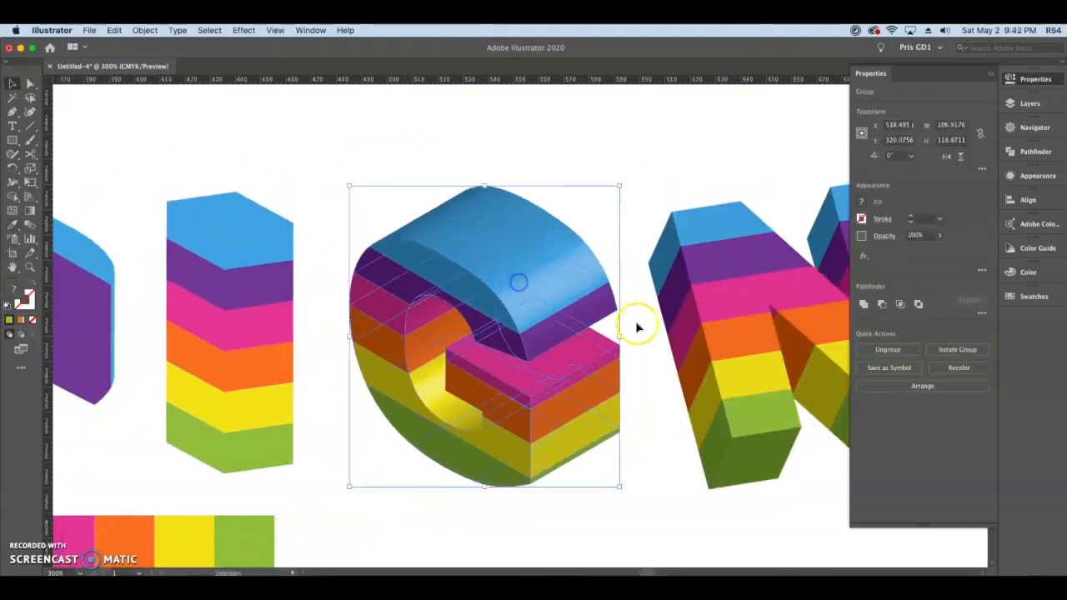
{"action": "left_click", "coordinate": [658, 151]}
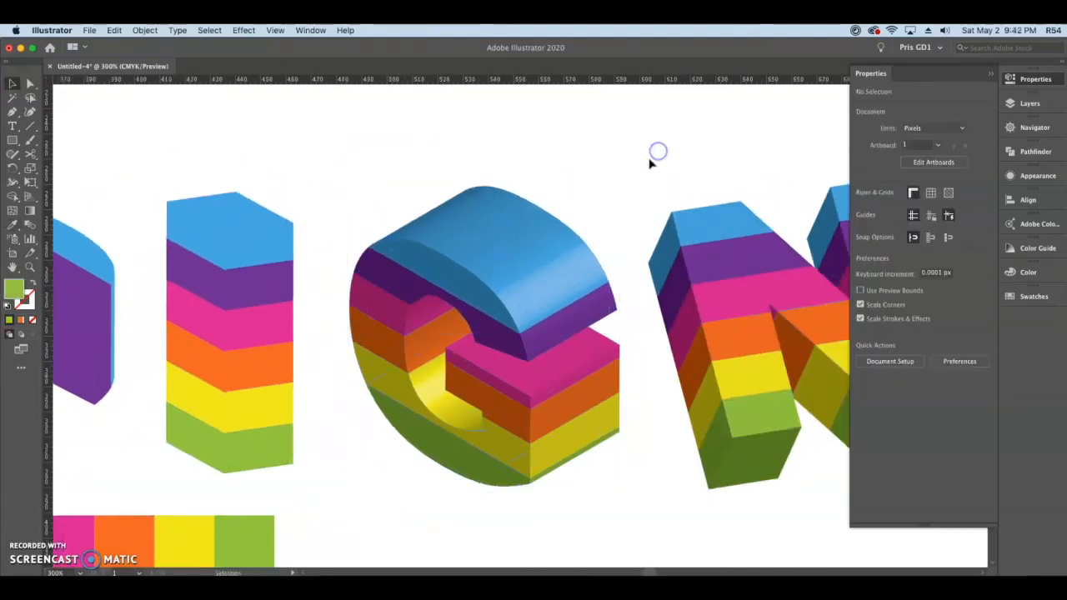
{"action": "left_click", "coordinate": [542, 233]}
{"action": "key", "text": "super+equal"}
{"action": "key", "text": "super+equal"}
{"action": "key", "text": "Delete"}
Step: Delete the remaining surplus shading pieces from the G's curved faces
{"action": "left_click", "coordinate": [667, 354]}
{"action": "scroll", "coordinate": [750, 341], "scroll_direction": "down", "scroll_amount": 3}
{"action": "left_click", "coordinate": [779, 357]}
{"action": "left_click", "coordinate": [396, 439]}
{"action": "key", "text": "Delete"}
{"action": "left_click", "coordinate": [372, 243]}
{"action": "key", "text": "Delete"}
{"action": "left_click", "coordinate": [355, 242]}
{"action": "key", "text": "Delete"}
Step: Move the six palette swatches to just below the G
{"action": "key", "text": "super+minus"}
{"action": "left_click_drag", "start_coordinate": [700, 526], "coordinate": [224, 355]}
{"action": "left_click_drag", "start_coordinate": [417, 456], "coordinate": [561, 456]}
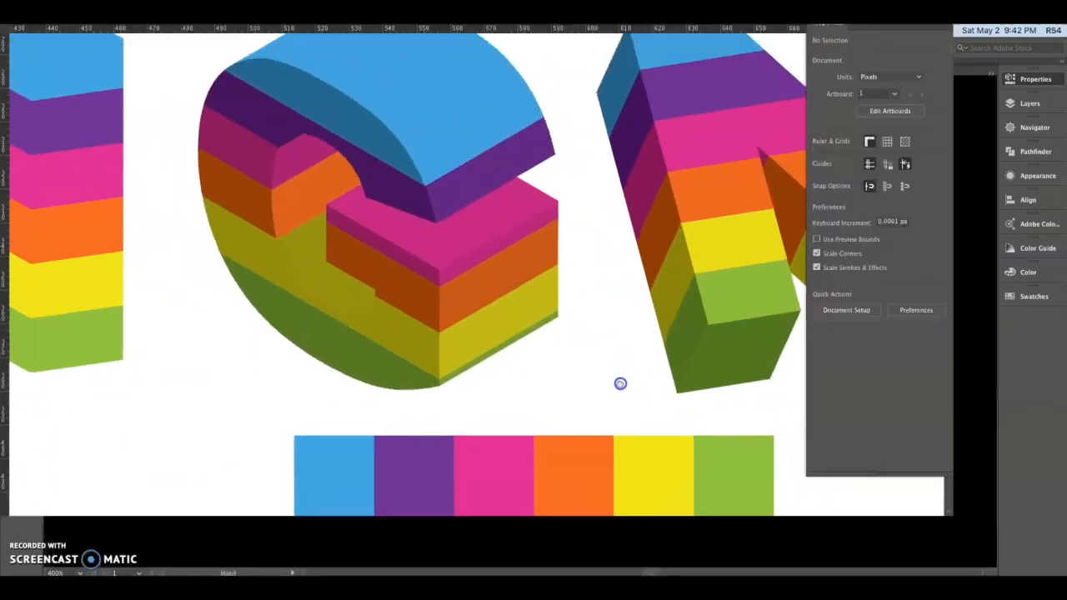
{"action": "left_click_drag", "start_coordinate": [620, 384], "coordinate": [611, 418]}
Step: Unite the G's blue faces into one shape and its purple faces into another
{"action": "left_click", "coordinate": [362, 194]}
{"action": "left_click", "coordinate": [475, 150], "text": "shift"}
{"action": "left_click", "coordinate": [867, 353]}
{"action": "left_click", "coordinate": [382, 244]}
{"action": "left_click", "coordinate": [515, 267], "text": "shift"}
{"action": "left_click", "coordinate": [867, 353]}
Step: Select the G's pink side, front and inner faces and recolor them with the palette's pink
{"action": "scroll", "coordinate": [333, 227], "scroll_direction": "up", "scroll_amount": 5}
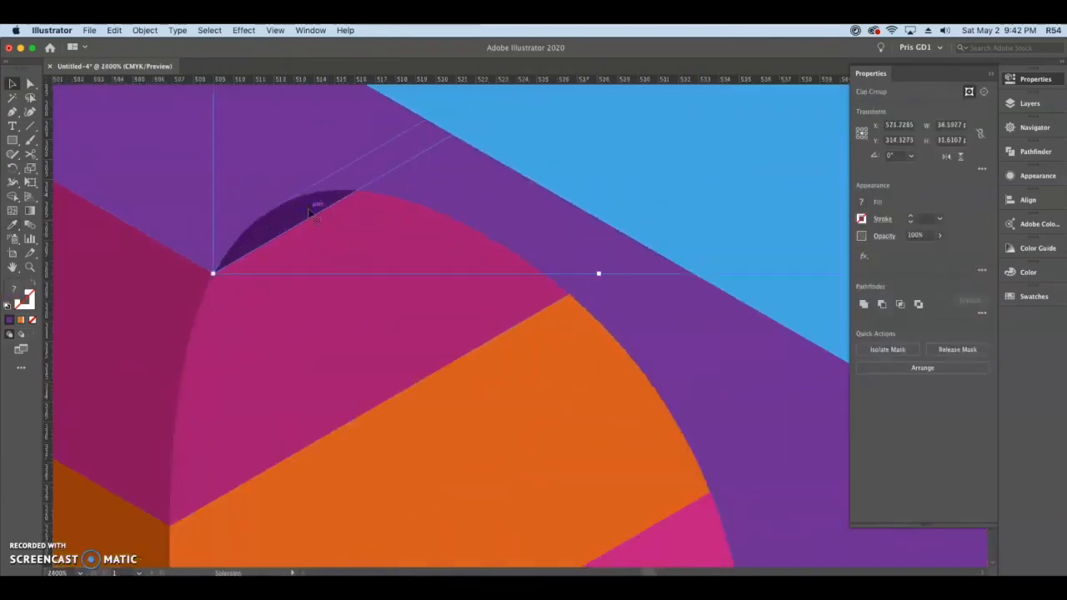
{"action": "left_click", "coordinate": [309, 215]}
{"action": "scroll", "coordinate": [752, 342], "scroll_direction": "down", "scroll_amount": 4}
{"action": "left_click", "coordinate": [333, 143]}
{"action": "key", "text": "super+minus"}
{"action": "left_click", "coordinate": [574, 376]}
{"action": "left_click", "coordinate": [281, 181]}
{"action": "key", "text": "i"}
{"action": "left_click", "coordinate": [466, 443]}
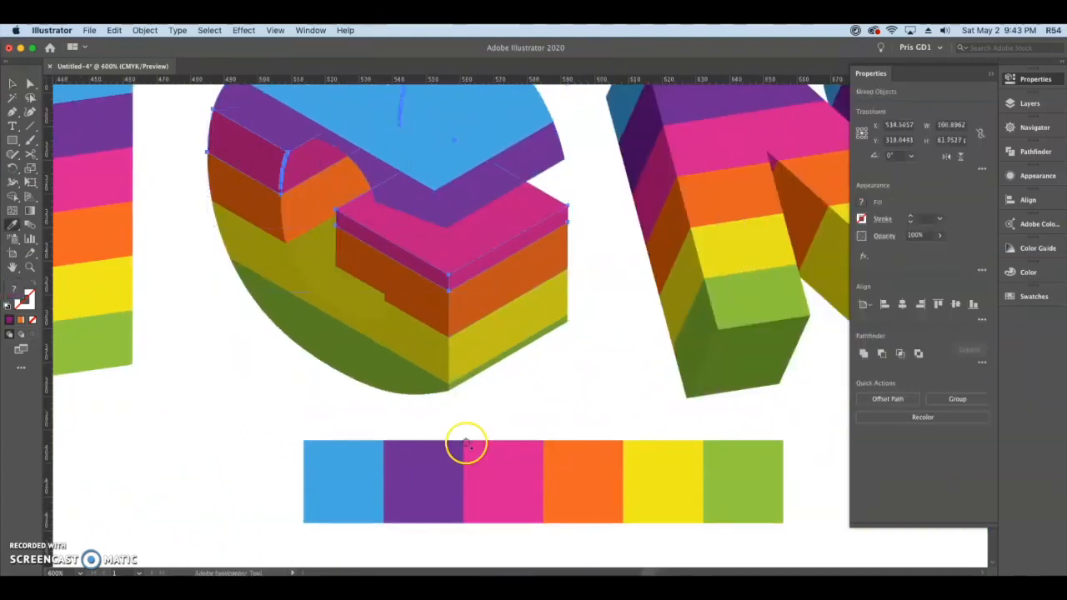
Step: Recolor the G's orange and yellow faces with the palette's orange and yellow
{"action": "key", "text": "v"}
{"action": "left_click", "coordinate": [250, 190]}
{"action": "left_click", "coordinate": [472, 302], "text": "shift"}
{"action": "left_click", "coordinate": [582, 457]}
{"action": "left_click", "coordinate": [321, 267]}
{"action": "left_click", "coordinate": [494, 331], "text": "shift"}
{"action": "left_click", "coordinate": [659, 457]}
{"action": "key", "text": "v"}
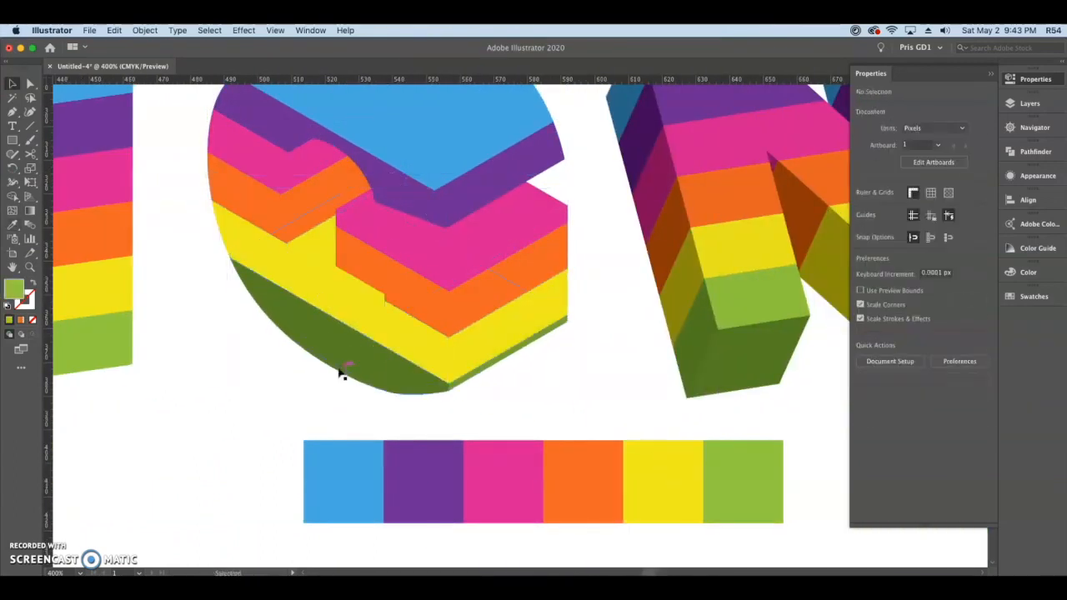
Step: Select the G's green curved base, front edge and tip pieces and recolor them with the palette's green
{"action": "scroll", "coordinate": [338, 371], "scroll_direction": "up", "scroll_amount": 3}
{"action": "left_click", "coordinate": [375, 358]}
{"action": "left_click", "coordinate": [696, 410], "text": "shift"}
{"action": "left_click", "coordinate": [676, 488]}
{"action": "left_click", "coordinate": [286, 291]}
{"action": "scroll", "coordinate": [308, 368], "scroll_direction": "down", "scroll_amount": 2}
{"action": "left_click", "coordinate": [243, 291], "text": "shift"}
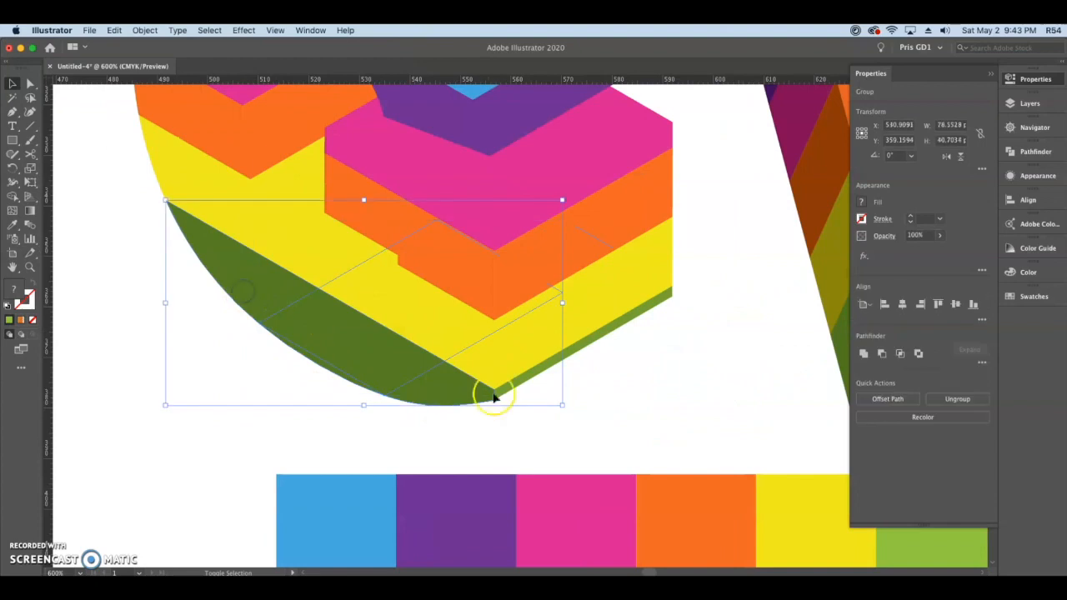
{"action": "left_click", "coordinate": [499, 395], "text": "shift"}
{"action": "key", "text": "i"}
{"action": "left_click", "coordinate": [909, 544]}
{"action": "key", "text": "v"}
{"action": "left_click", "coordinate": [315, 362]}
{"action": "left_click", "coordinate": [721, 374]}
{"action": "scroll", "coordinate": [575, 358], "scroll_direction": "down", "scroll_amount": 2}
{"action": "left_click", "coordinate": [213, 307], "text": "shift"}
{"action": "left_click", "coordinate": [771, 377]}
Step: Select the N's green faces and recolor them with the palette's green
{"action": "left_click_drag", "start_coordinate": [677, 374], "coordinate": [544, 424]}
{"action": "left_click", "coordinate": [575, 381]}
{"action": "key", "text": "i"}
{"action": "left_click", "coordinate": [432, 486]}
Step: Recolor the N's dark yellow and dark orange side faces with the palette's yellow and orange
{"action": "key", "text": "v"}
{"action": "left_click", "coordinate": [505, 313]}
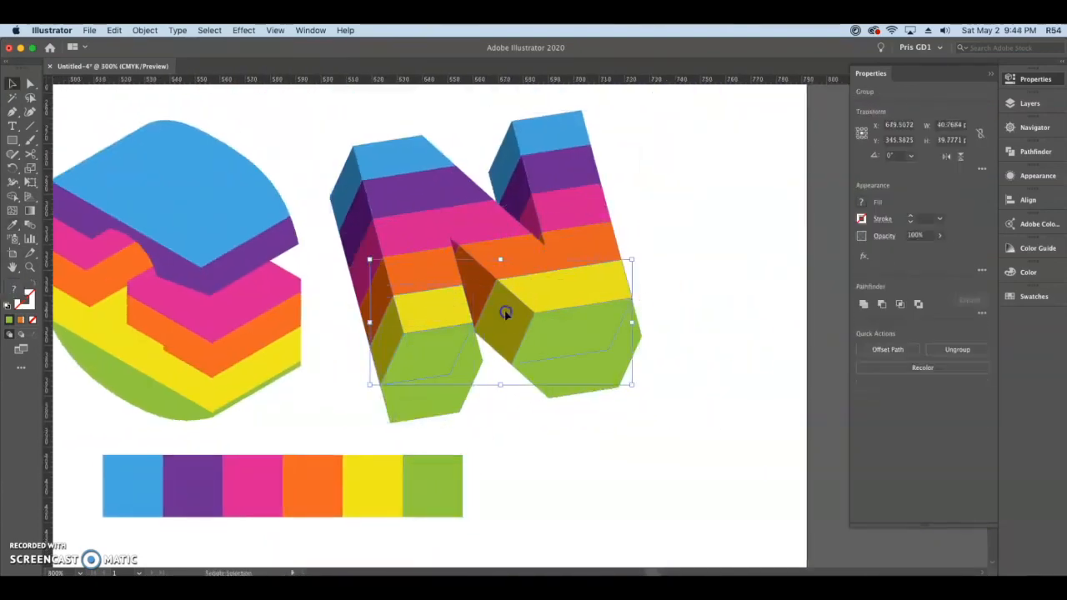
{"action": "left_click", "coordinate": [373, 486]}
{"action": "left_click", "coordinate": [476, 284]}
{"action": "left_click", "coordinate": [312, 486]}
Step: Select the N's dark pink side and inner faces and recolor them with the palette's pink
{"action": "left_click", "coordinate": [455, 246]}
{"action": "left_click", "coordinate": [534, 220], "text": "shift"}
{"action": "left_click", "coordinate": [939, 396]}
{"action": "left_click", "coordinate": [765, 316]}
{"action": "left_click", "coordinate": [536, 220]}
{"action": "left_click", "coordinate": [502, 230], "text": "shift"}
{"action": "left_click", "coordinate": [365, 263], "text": "shift"}
{"action": "key", "text": "i"}
{"action": "left_click", "coordinate": [258, 487]}
{"action": "key", "text": "v"}
{"action": "left_click", "coordinate": [486, 424]}
{"action": "left_click", "coordinate": [456, 246]}
{"action": "key", "text": "i"}
{"action": "left_click", "coordinate": [260, 493]}
Step: Recolor the N's dark purple and dark blue side faces with the palette's purple and blue
{"action": "key", "text": "v"}
{"action": "left_click", "coordinate": [362, 232]}
{"action": "left_click", "coordinate": [525, 199], "text": "shift"}
{"action": "left_click", "coordinate": [200, 491]}
{"action": "left_click", "coordinate": [354, 197]}
{"action": "left_click", "coordinate": [515, 158], "text": "shift"}
{"action": "left_click", "coordinate": [140, 491]}
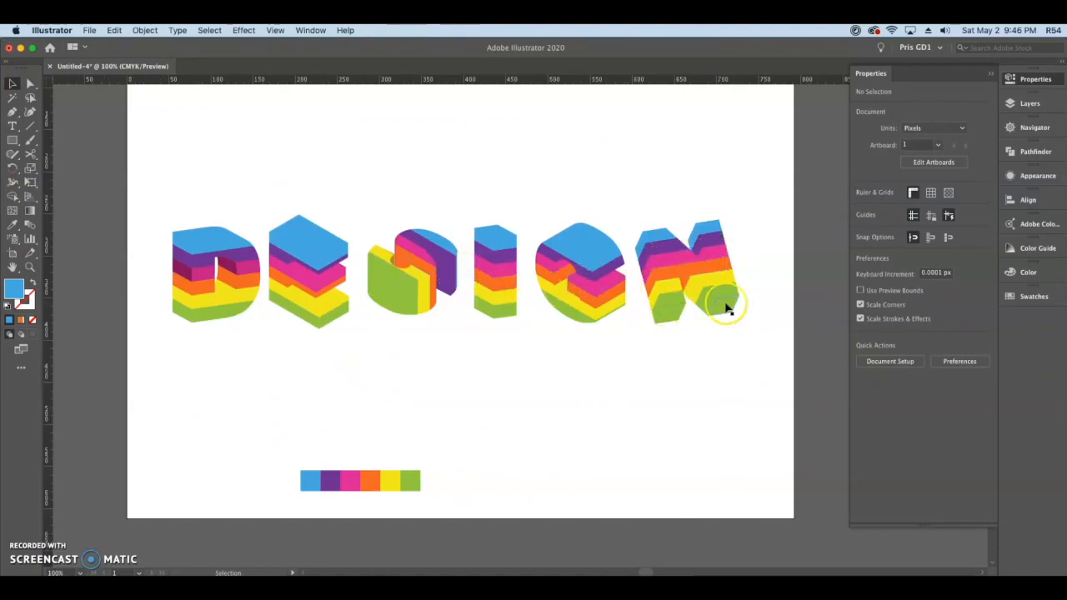
Step: Group the pieces of the letters D, E and S, each letter as its own group
{"action": "left_click_drag", "start_coordinate": [137, 193], "coordinate": [263, 336]}
{"action": "left_click_drag", "start_coordinate": [269, 184], "coordinate": [354, 338]}
{"action": "key", "text": "super+g"}
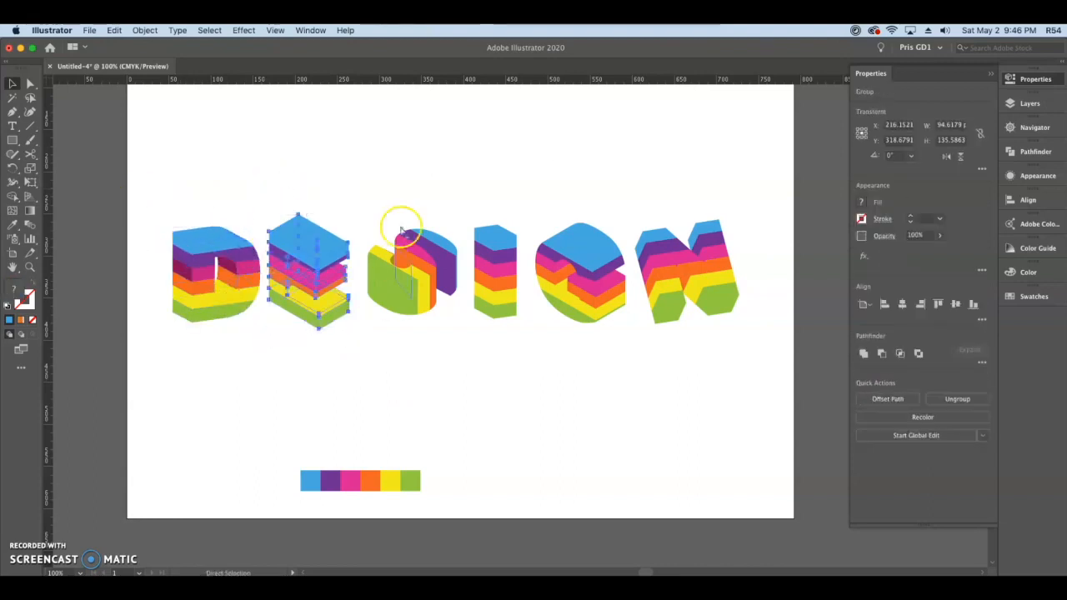
{"action": "left_click_drag", "start_coordinate": [361, 188], "coordinate": [464, 333]}
{"action": "key", "text": "super+g"}
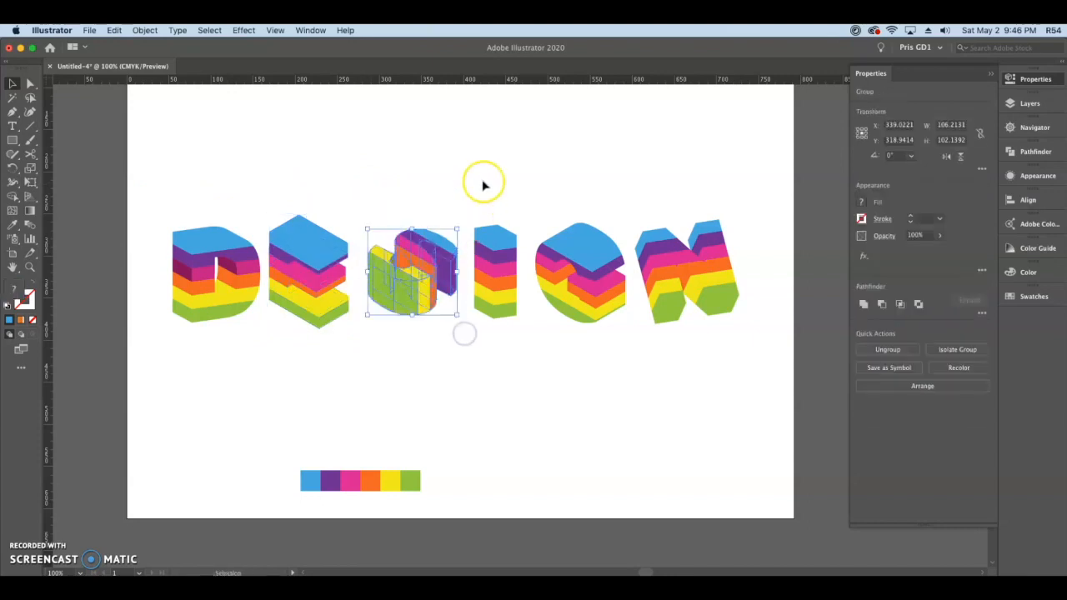
Step: Group the pieces of the letters I, G and N, each letter as its own group
{"action": "left_click_drag", "start_coordinate": [467, 179], "coordinate": [473, 215]}
{"action": "left_click_drag", "start_coordinate": [520, 328], "coordinate": [522, 328]}
{"action": "key", "text": "super+g"}
{"action": "left_click_drag", "start_coordinate": [529, 185], "coordinate": [630, 341]}
{"action": "key", "text": "super+g"}
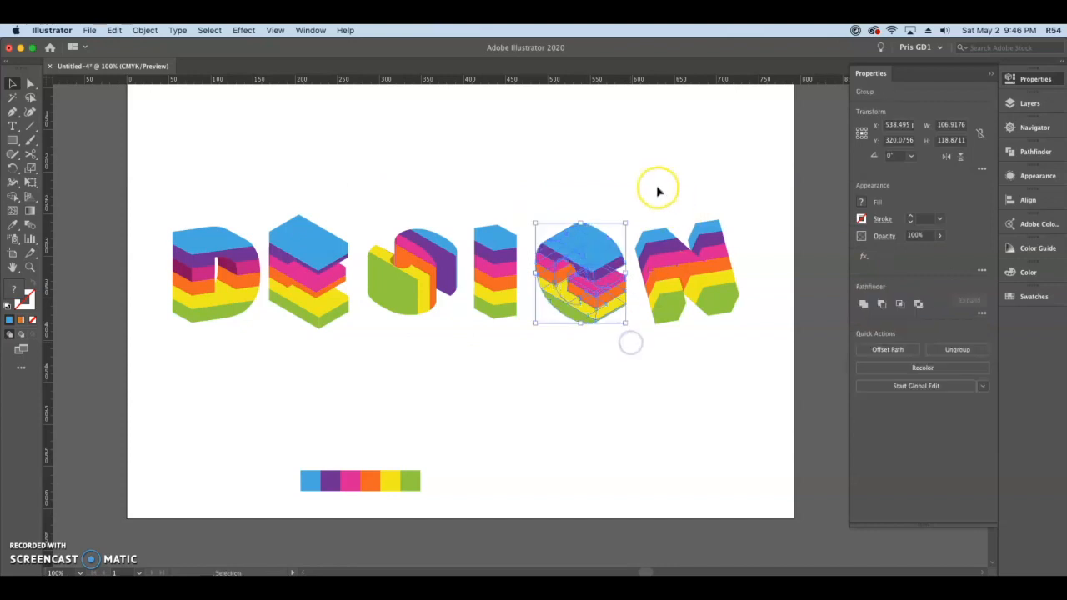
{"action": "left_click", "coordinate": [656, 184]}
{"action": "left_click_drag", "start_coordinate": [639, 192], "coordinate": [742, 348]}
{"action": "key", "text": "super+g"}
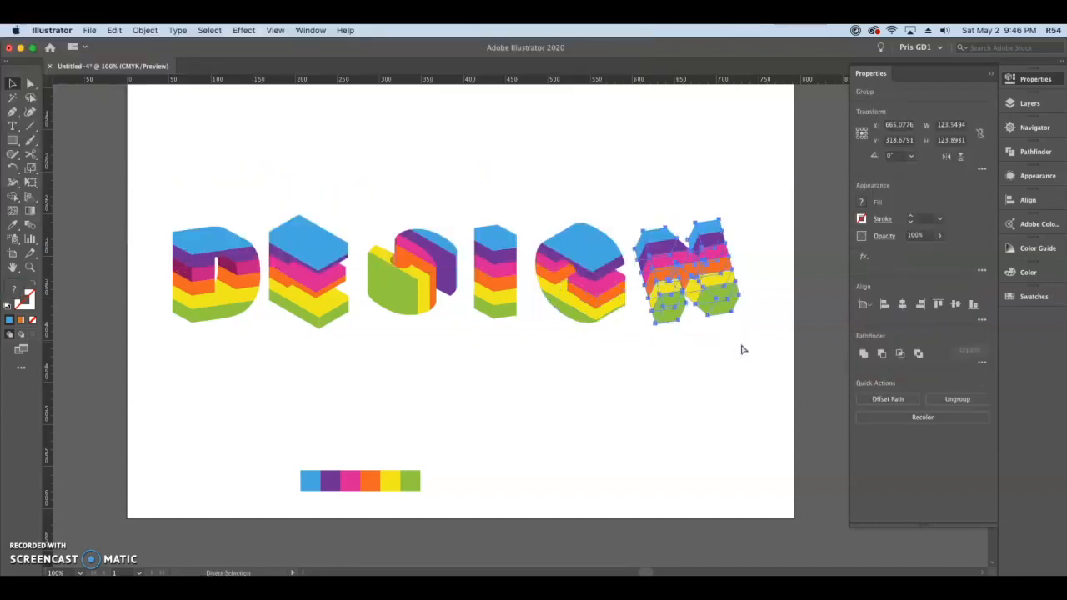
Step: Select all the letters and give them a white stroke with a weight of 0.05 cm
{"action": "key", "text": "v"}
{"action": "left_click_drag", "start_coordinate": [772, 350], "coordinate": [127, 185]}
{"action": "left_click", "coordinate": [862, 220]}
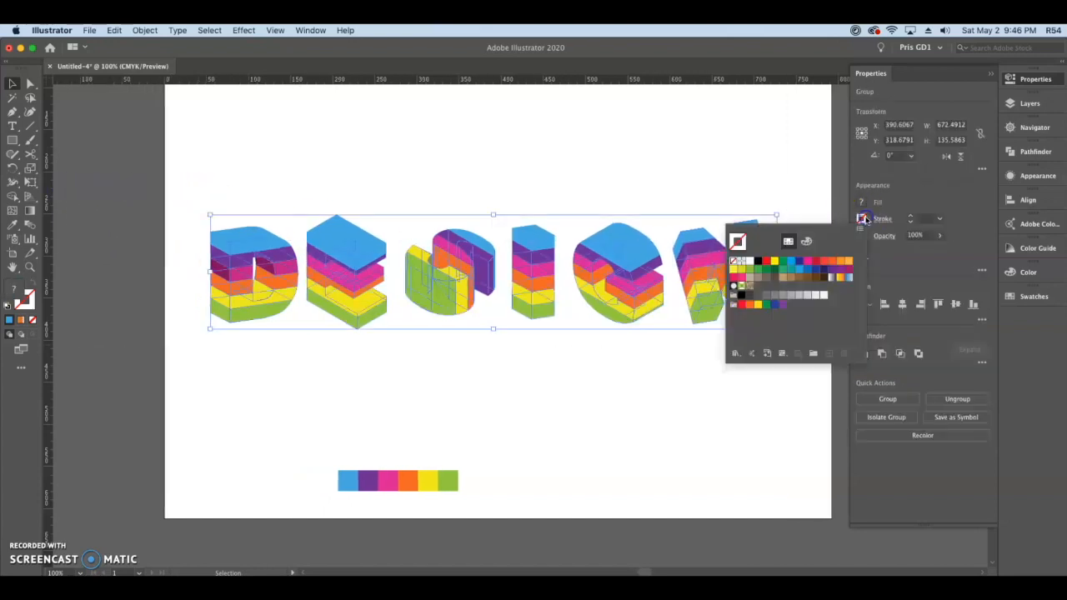
{"action": "left_click", "coordinate": [749, 262]}
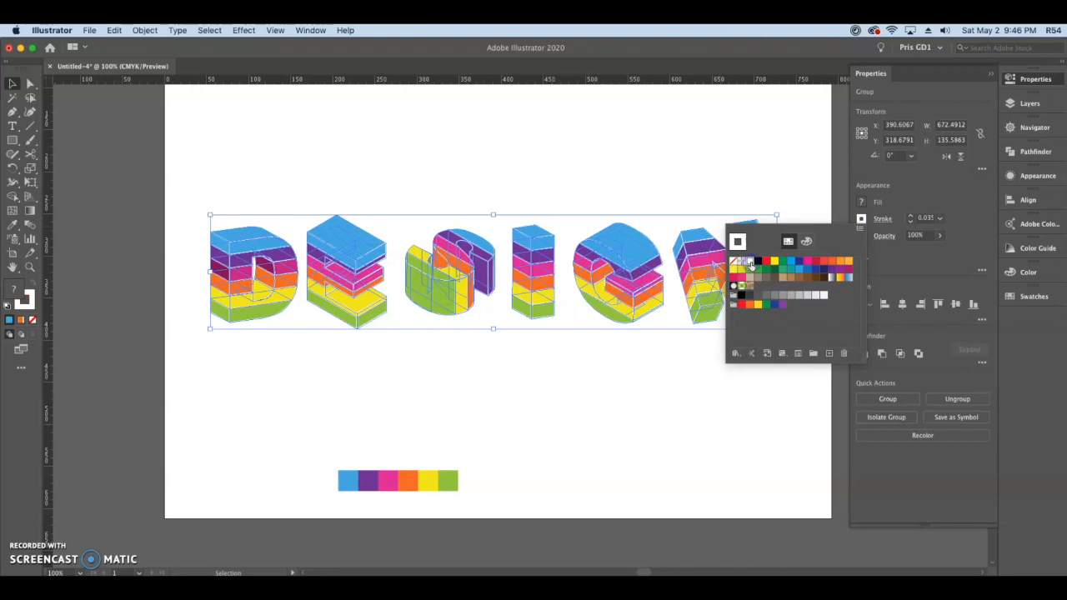
{"action": "left_click", "coordinate": [911, 186]}
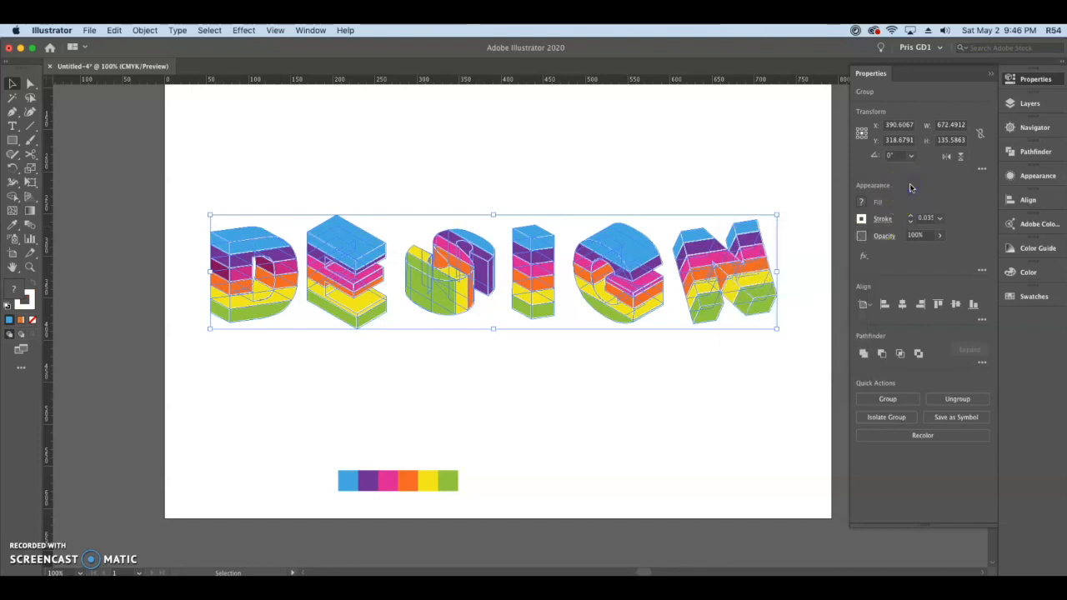
{"action": "left_click", "coordinate": [940, 219]}
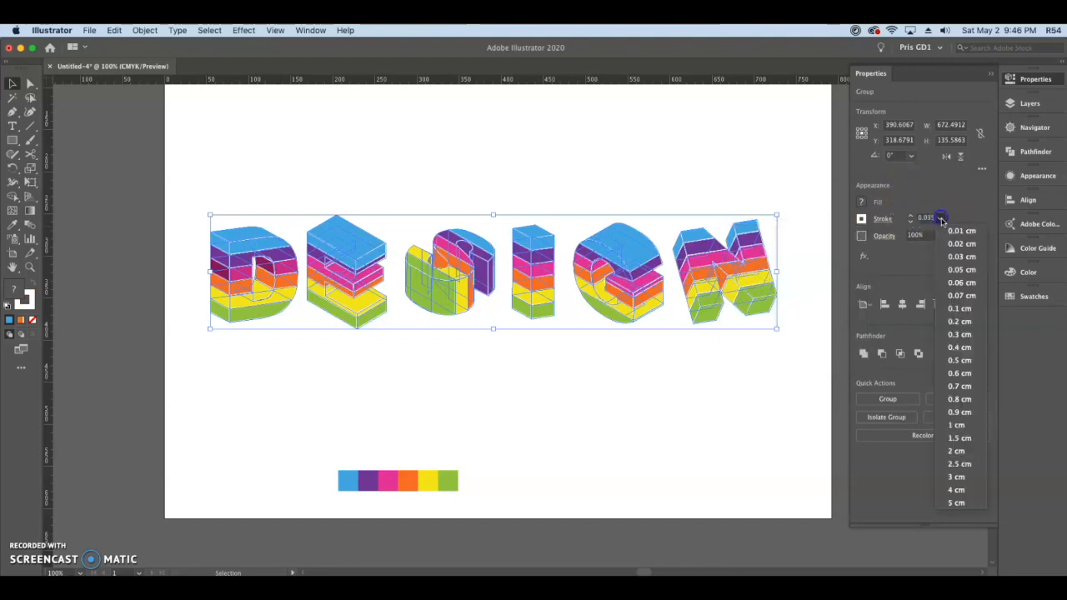
{"action": "left_click", "coordinate": [959, 269]}
{"action": "left_click", "coordinate": [754, 162]}
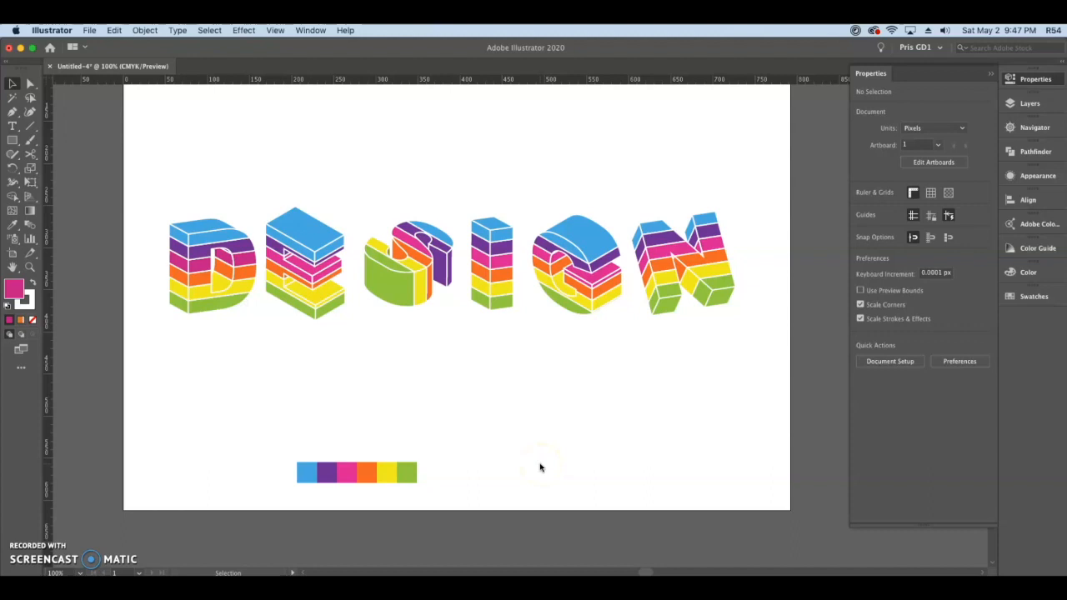
Step: Move the six-color palette off the artboard to just below its lower edge
{"action": "scroll", "coordinate": [542, 467], "scroll_direction": "down", "scroll_amount": 1}
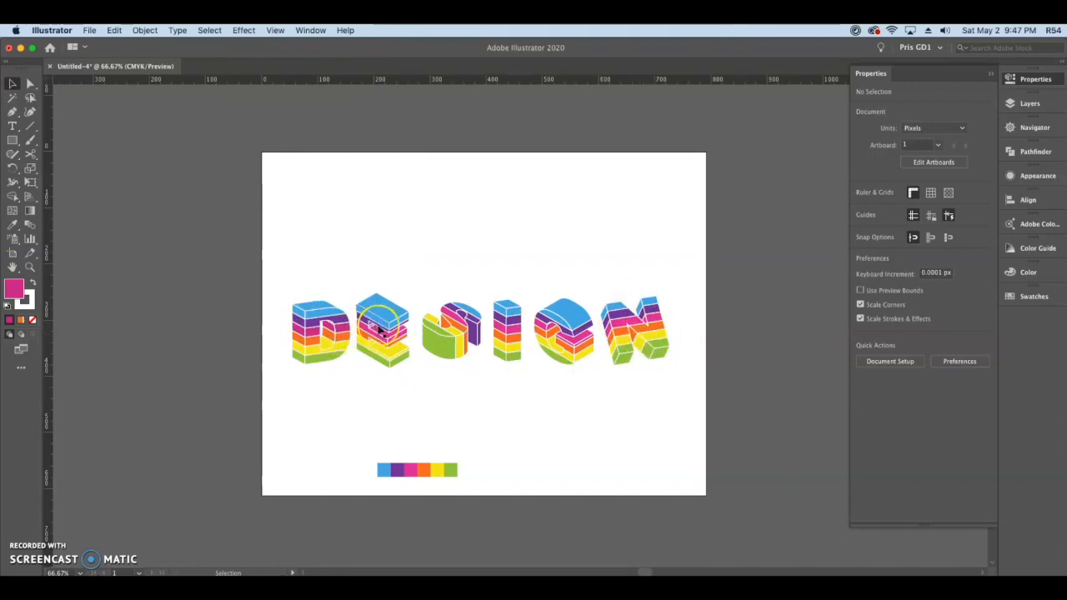
{"action": "left_click", "coordinate": [464, 412]}
{"action": "left_click_drag", "start_coordinate": [352, 423], "coordinate": [488, 499]}
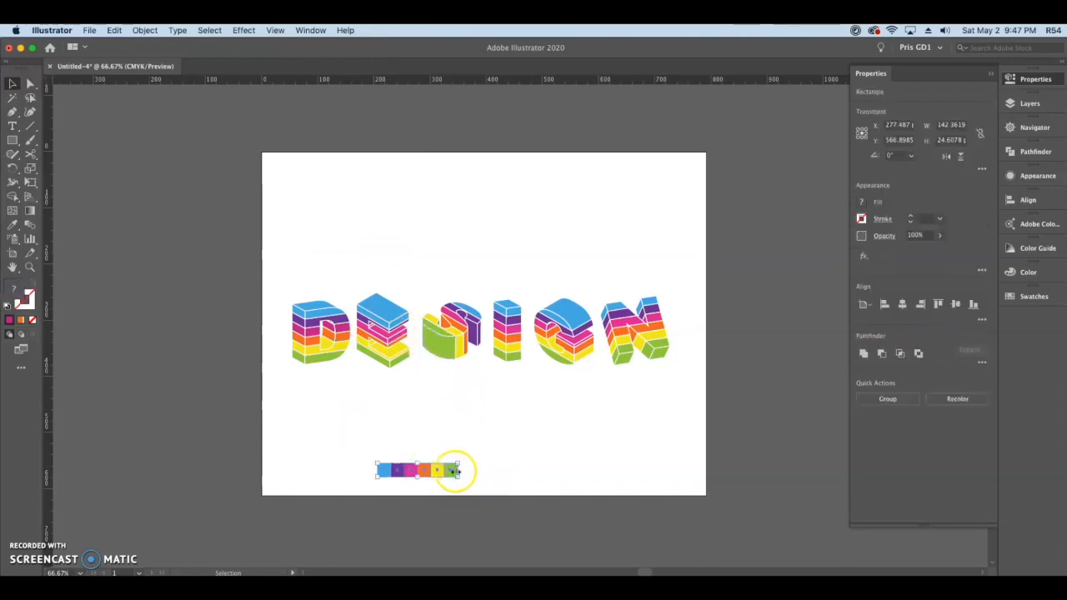
{"action": "left_click_drag", "start_coordinate": [451, 475], "coordinate": [493, 533]}
{"action": "left_click", "coordinate": [523, 440]}
Step: Center the lettering horizontally and vertically on the page using Align to Artboard
{"action": "left_click_drag", "start_coordinate": [259, 233], "coordinate": [697, 412]}
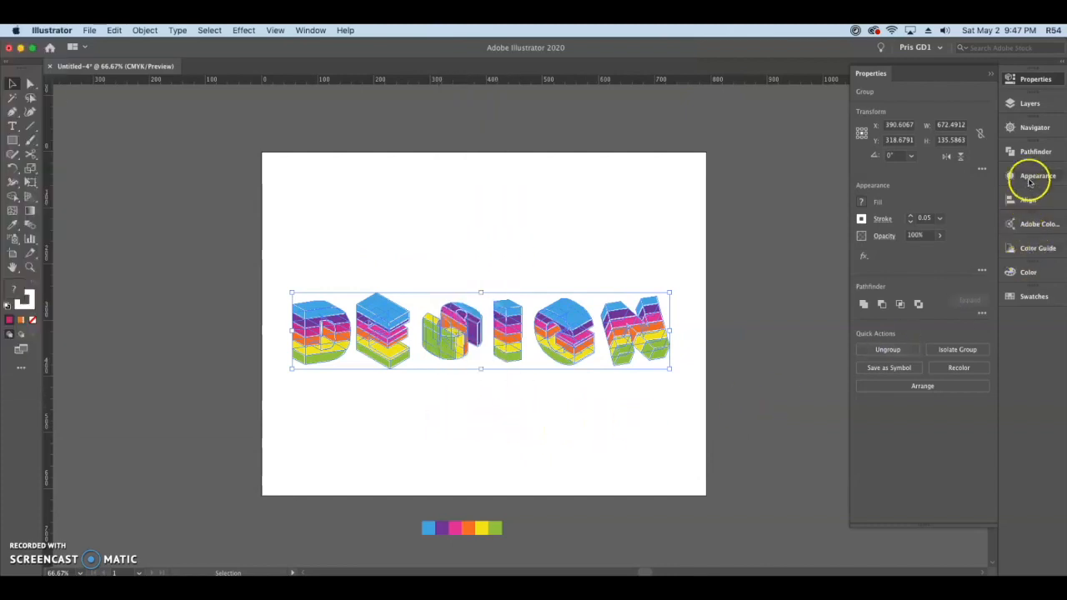
{"action": "left_click", "coordinate": [1030, 200]}
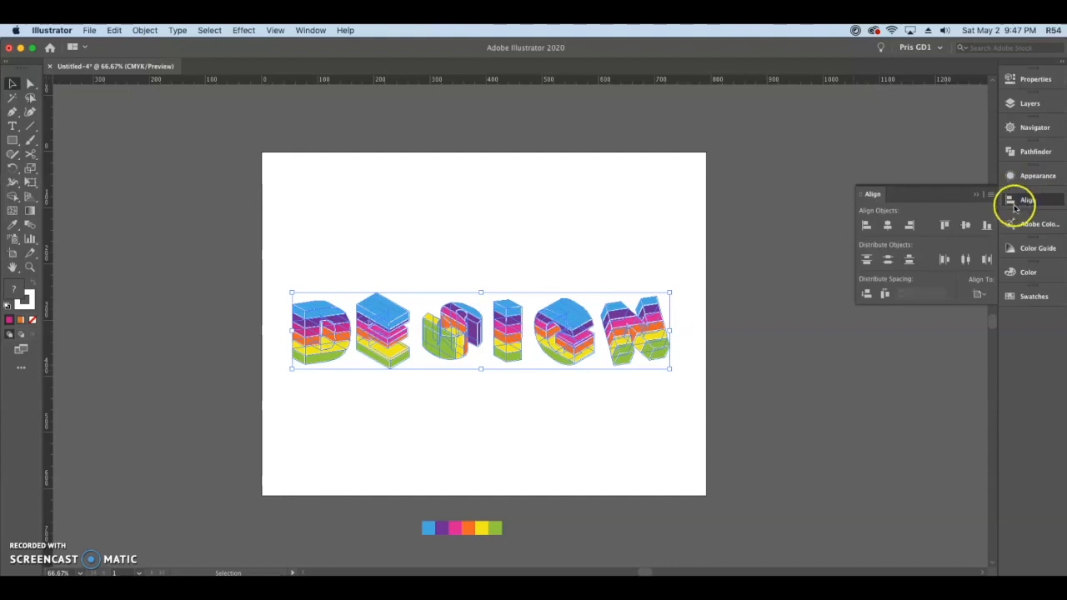
{"action": "left_click", "coordinate": [982, 295]}
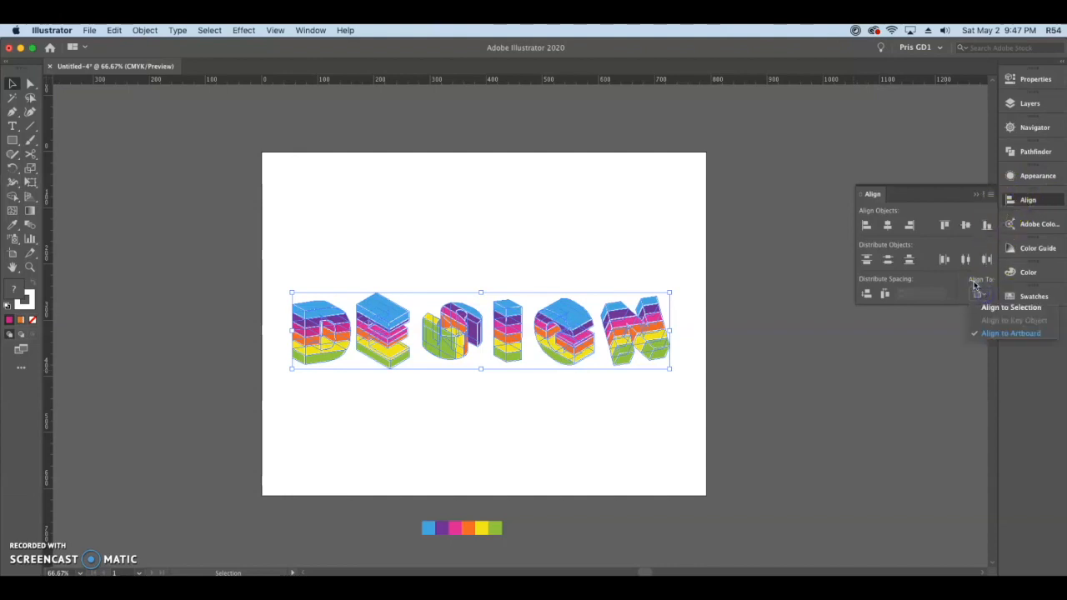
{"action": "left_click", "coordinate": [994, 336]}
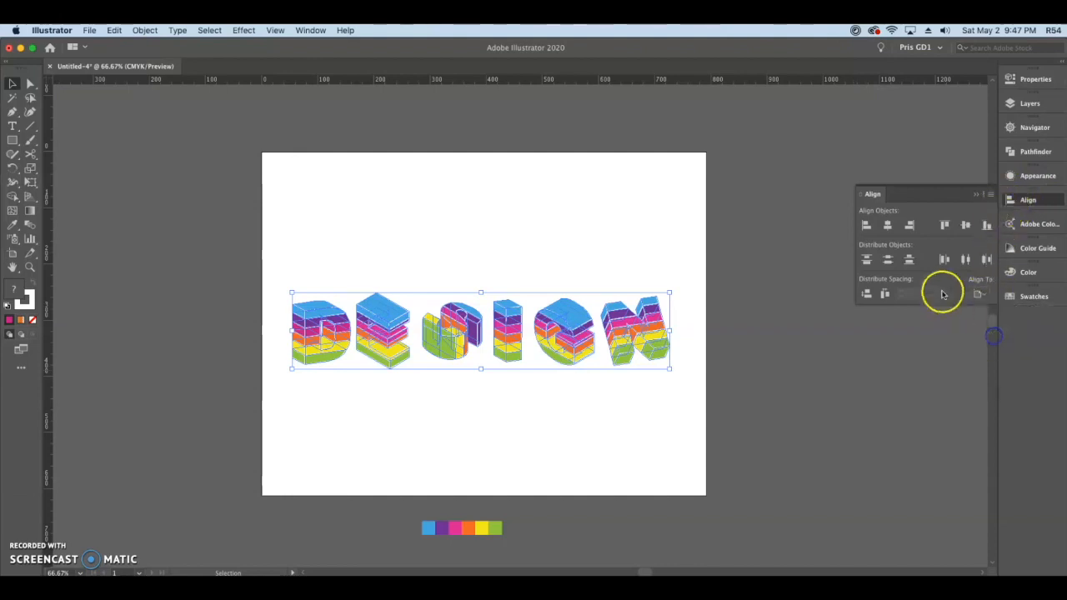
{"action": "left_click", "coordinate": [894, 226]}
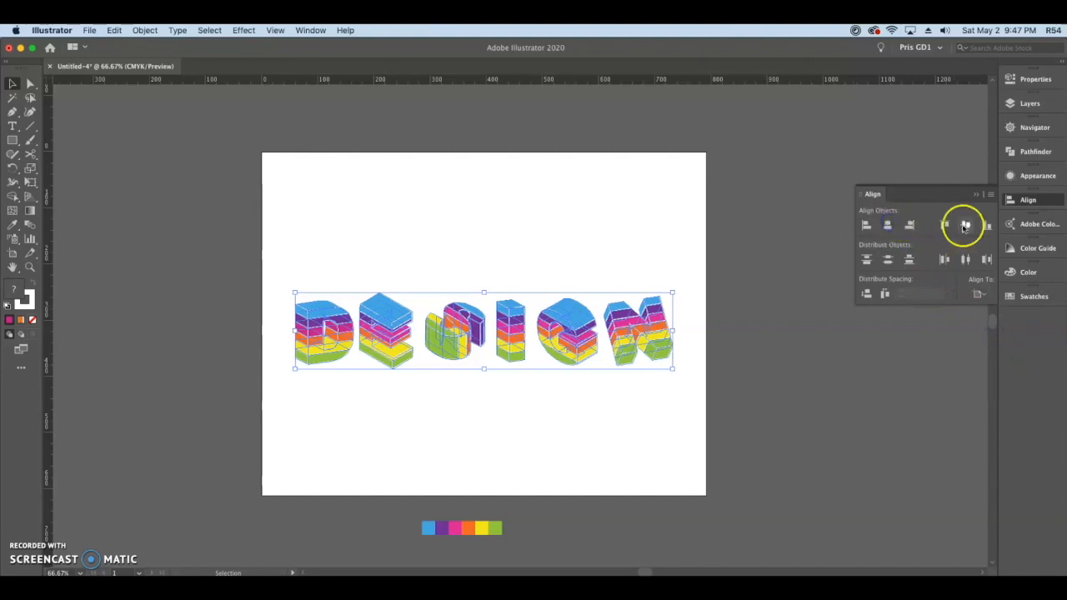
{"action": "left_click", "coordinate": [965, 226]}
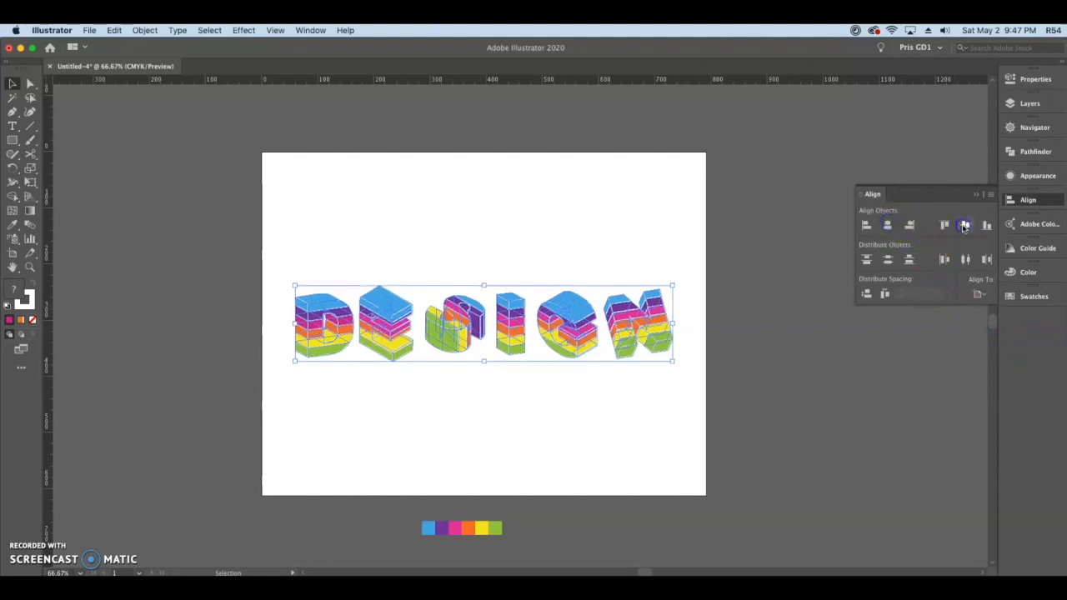
{"action": "left_click", "coordinate": [753, 280]}
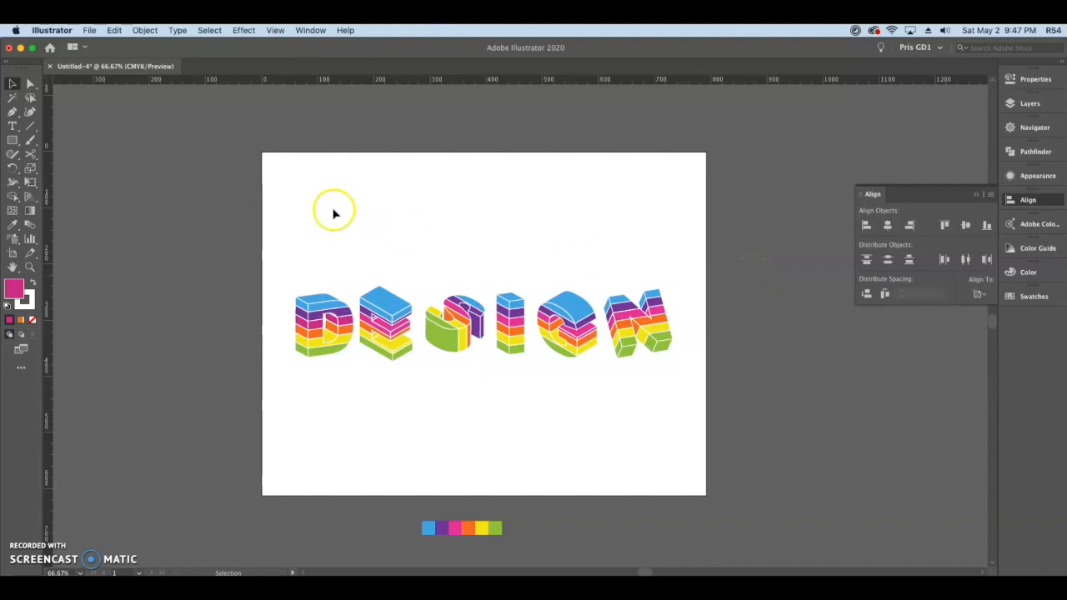
Step: Draw a 792 by 612 px rectangle covering the whole artboard and send it to the back
{"action": "left_click_drag", "start_coordinate": [13, 143], "coordinate": [62, 142]}
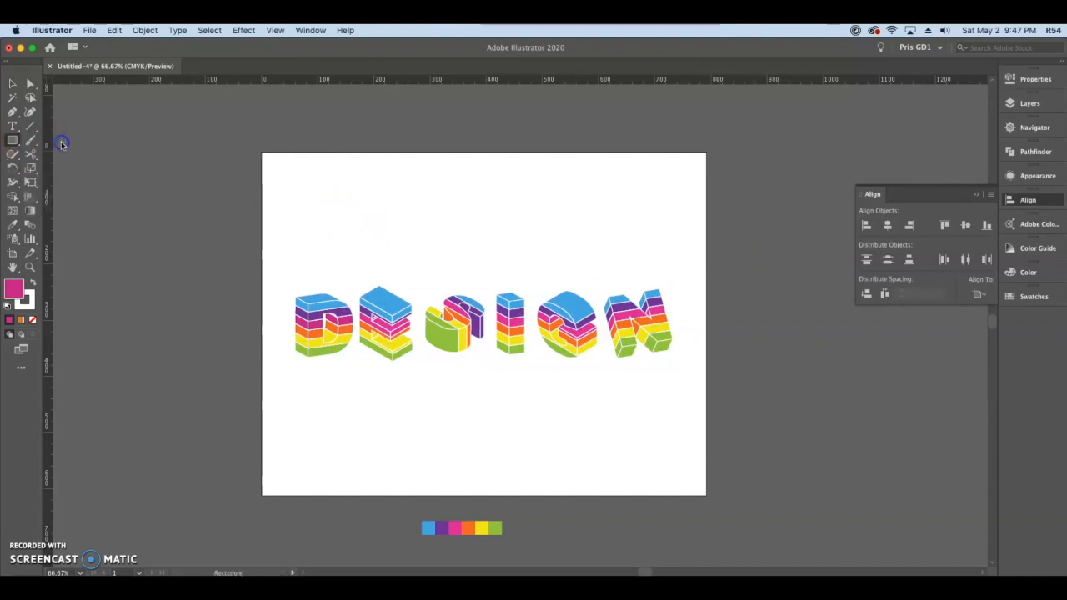
{"action": "left_click_drag", "start_coordinate": [263, 152], "coordinate": [706, 495]}
{"action": "left_click", "coordinate": [14, 87]}
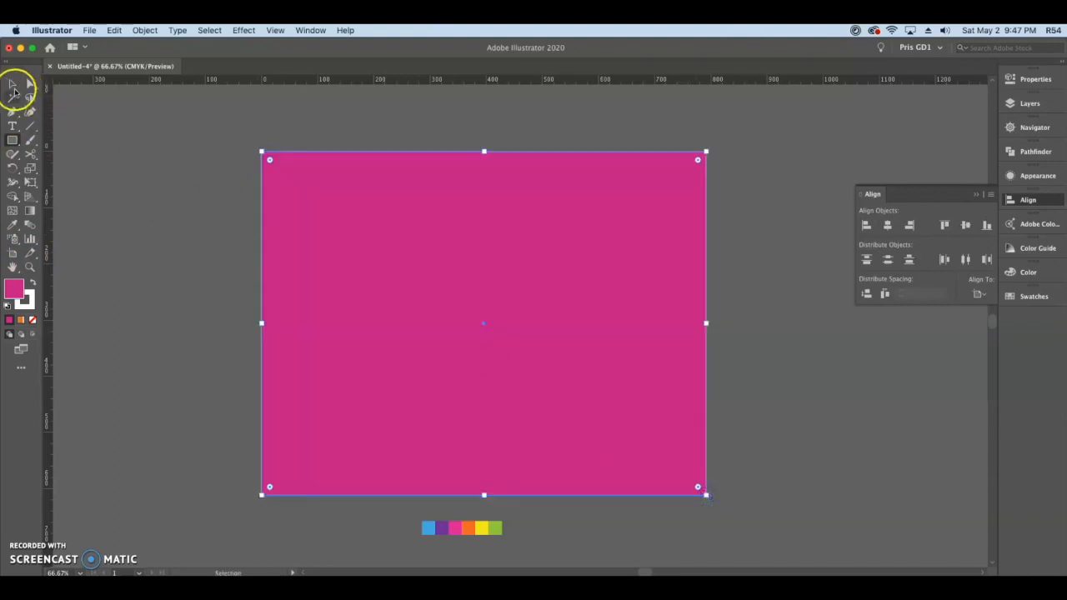
{"action": "right_click", "coordinate": [433, 231]}
{"action": "mouse_move", "coordinate": [517, 415]}
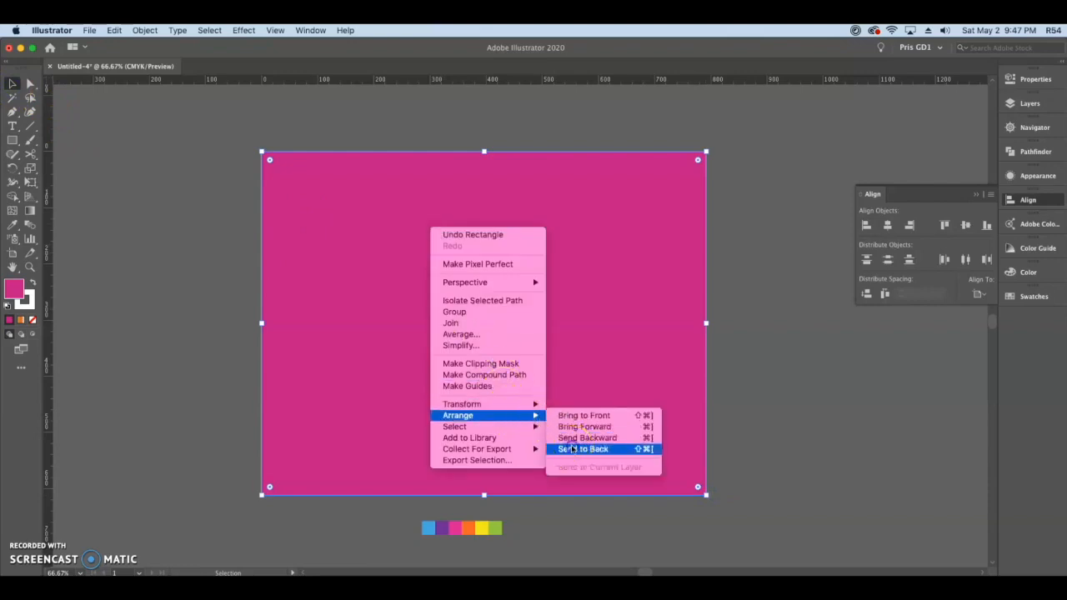
{"action": "left_click", "coordinate": [572, 448]}
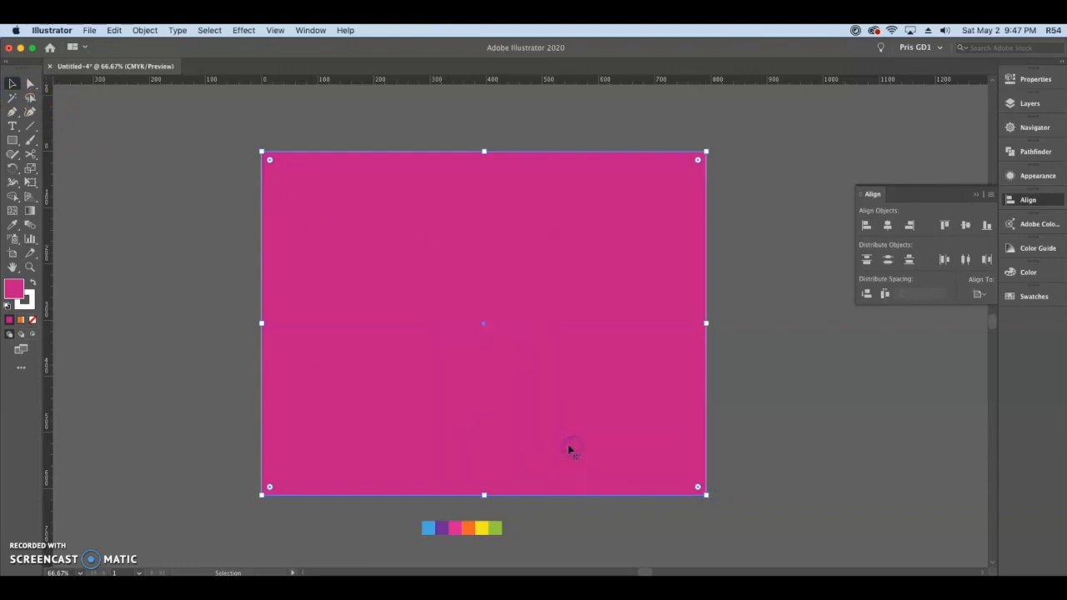
Step: Fill the background rectangle with the dark navy blue swatch
{"action": "left_click", "coordinate": [1016, 87]}
{"action": "left_click", "coordinate": [861, 202]}
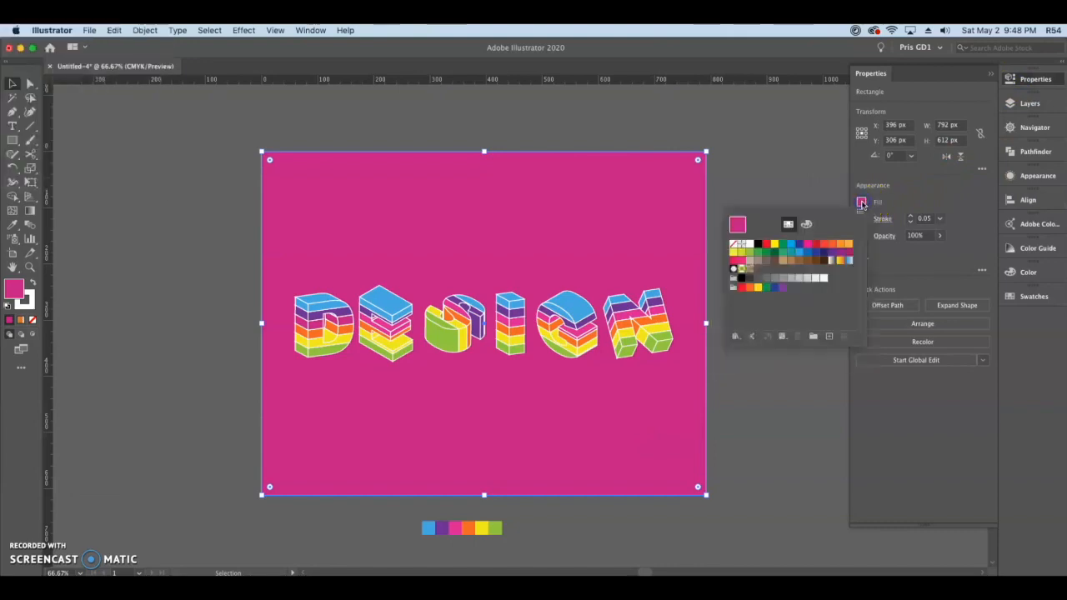
{"action": "left_click", "coordinate": [824, 253]}
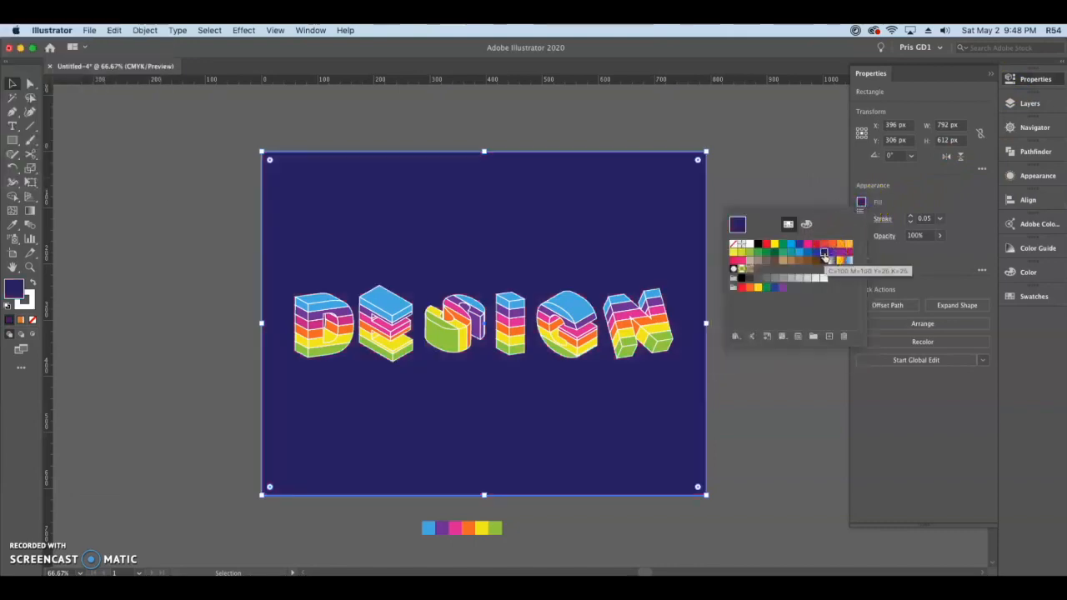
Step: Try black and CMYK Green as the background fill and go back to the dark navy blue
{"action": "left_click", "coordinate": [741, 279]}
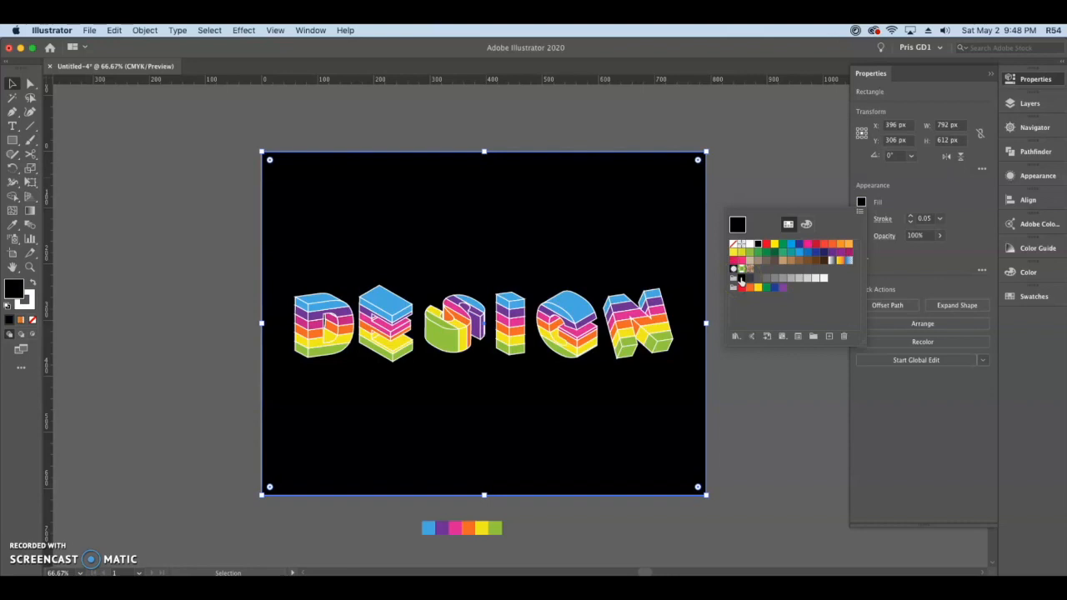
{"action": "left_click", "coordinate": [782, 245]}
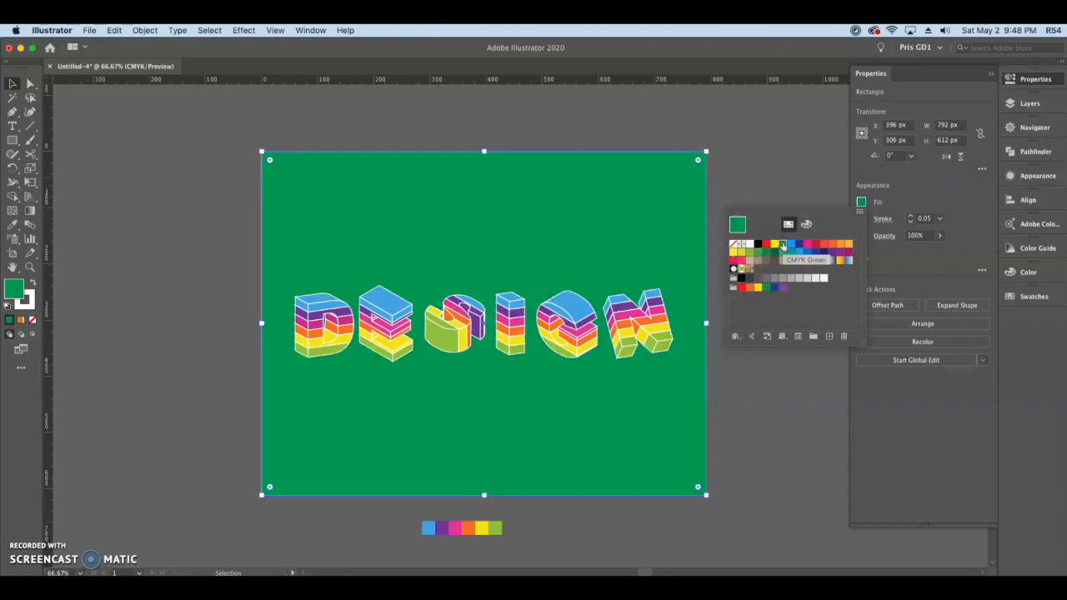
{"action": "left_click", "coordinate": [749, 290]}
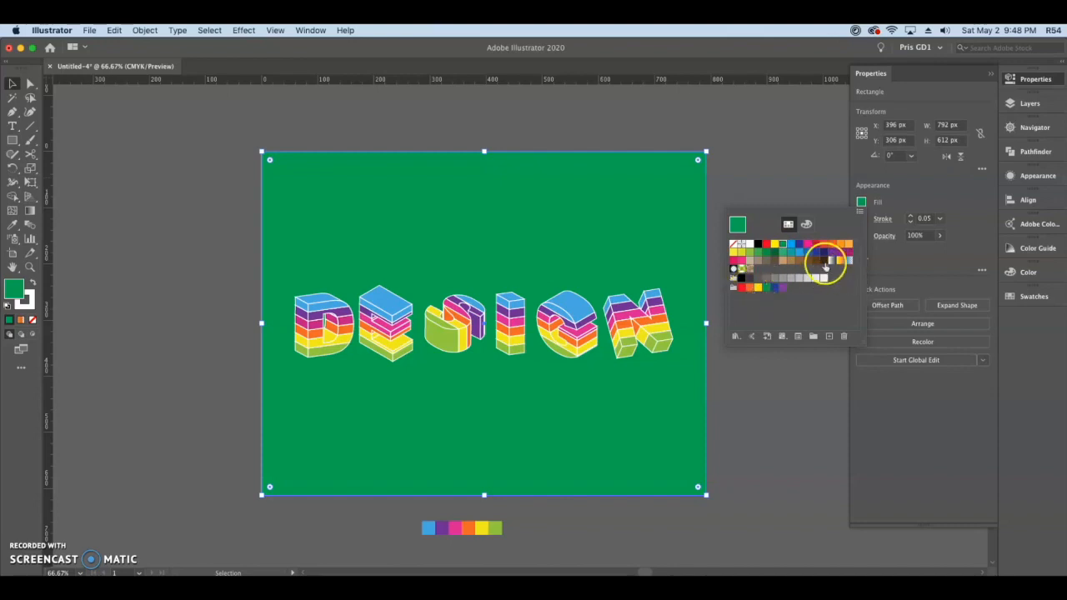
{"action": "left_click", "coordinate": [823, 253]}
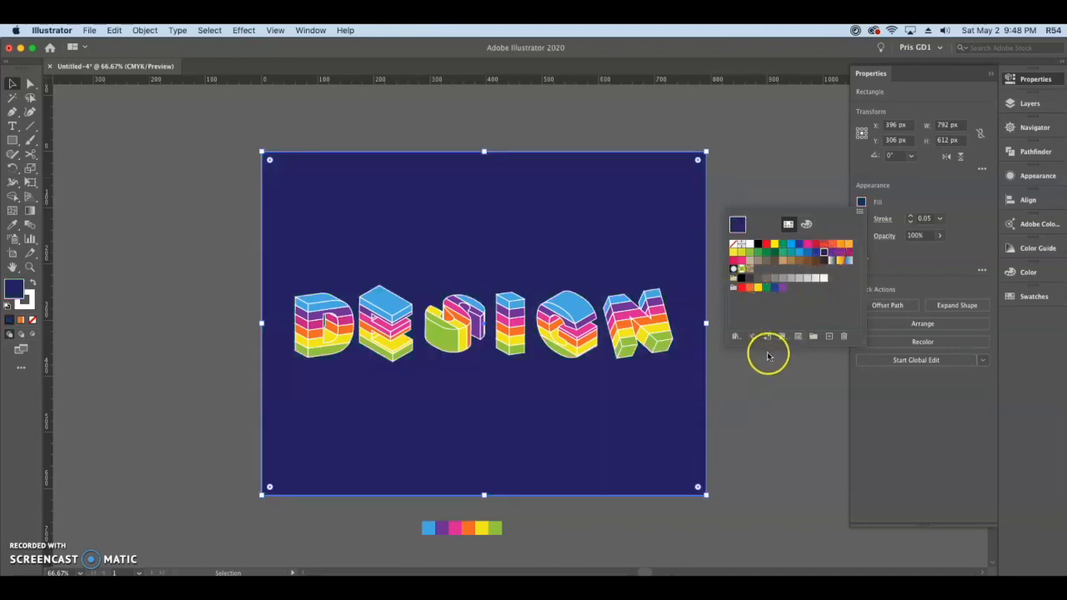
{"action": "left_click", "coordinate": [740, 395]}
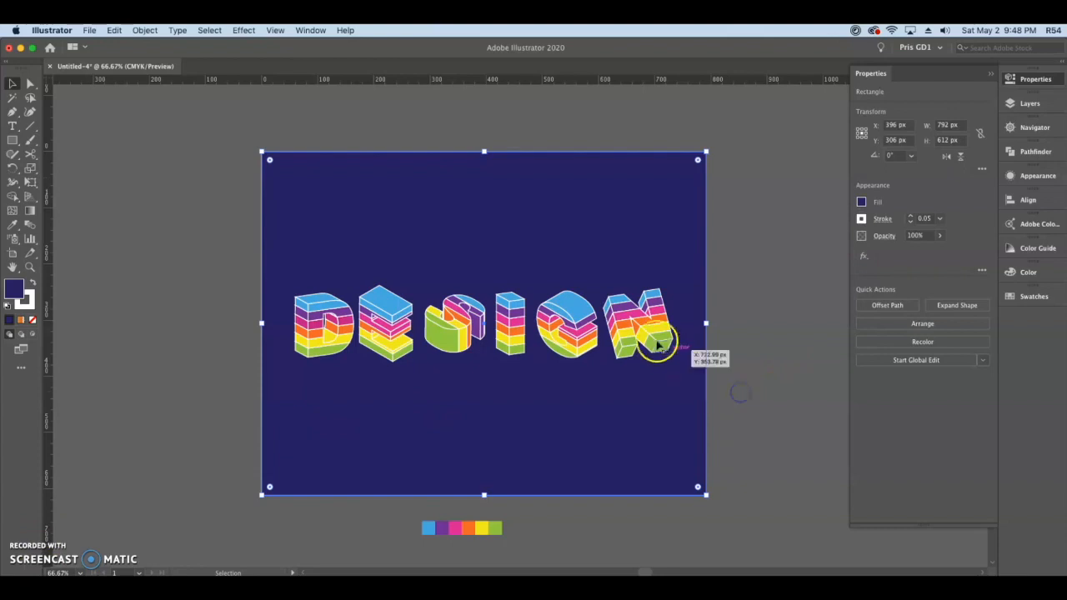
{"action": "left_click", "coordinate": [784, 359]}
Step: Give the lettering's white strokes round caps and round joins to remove the spiky corners
{"action": "scroll", "coordinate": [631, 292], "scroll_direction": "up", "scroll_amount": 4}
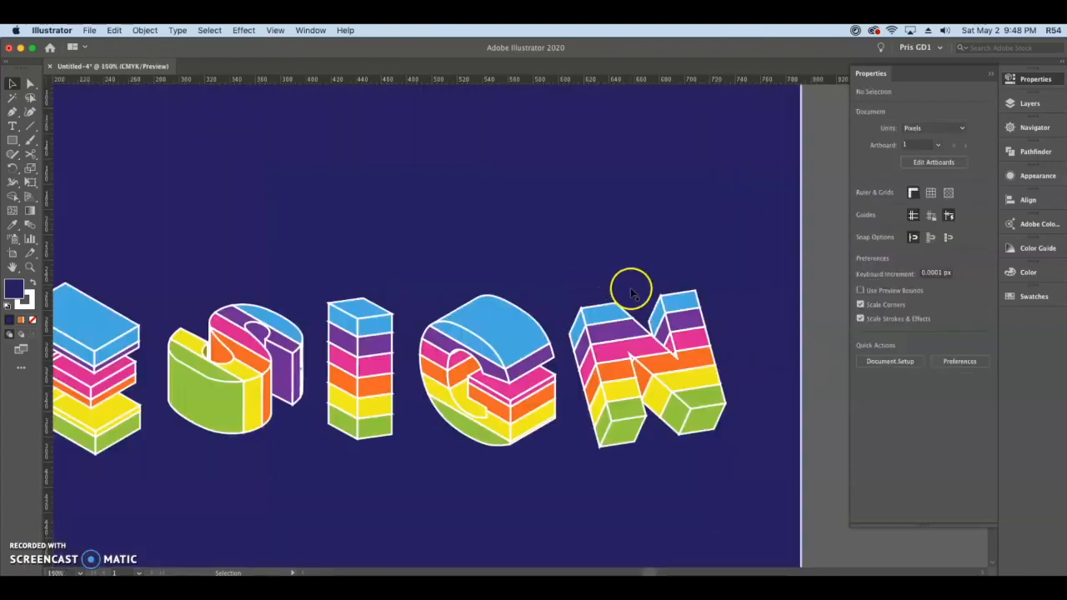
{"action": "left_click_drag", "start_coordinate": [667, 329], "coordinate": [631, 239]}
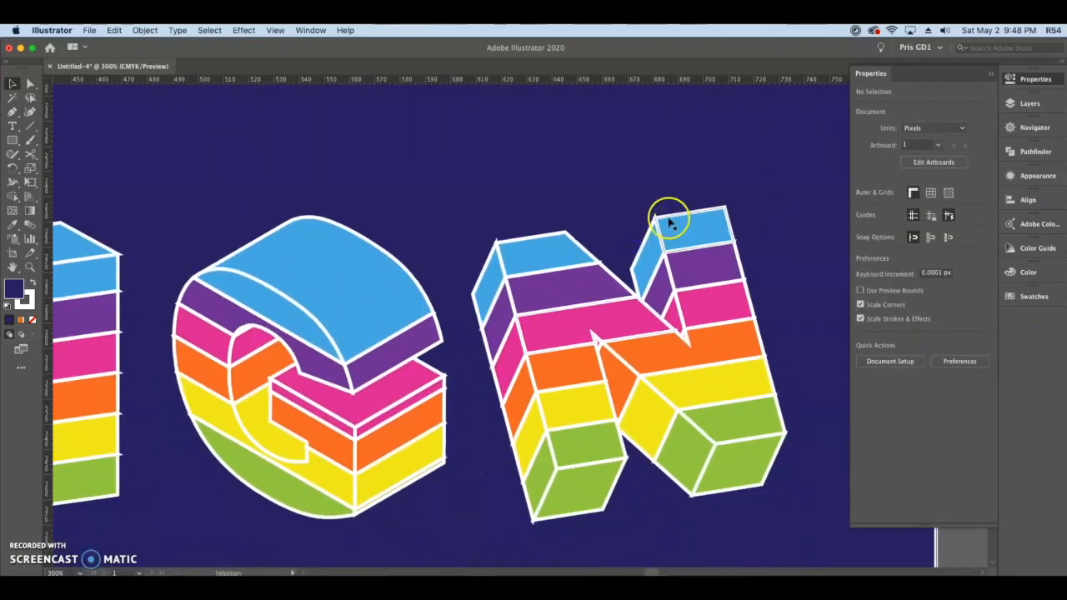
{"action": "scroll", "coordinate": [656, 218], "scroll_direction": "up", "scroll_amount": 3}
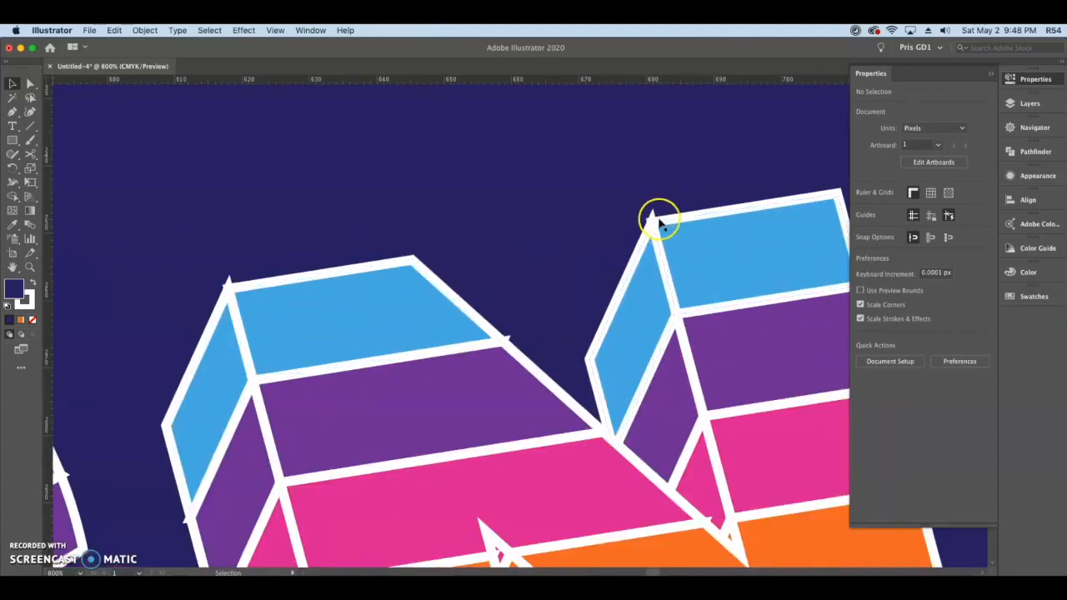
{"action": "left_click", "coordinate": [655, 213]}
{"action": "left_click", "coordinate": [657, 234]}
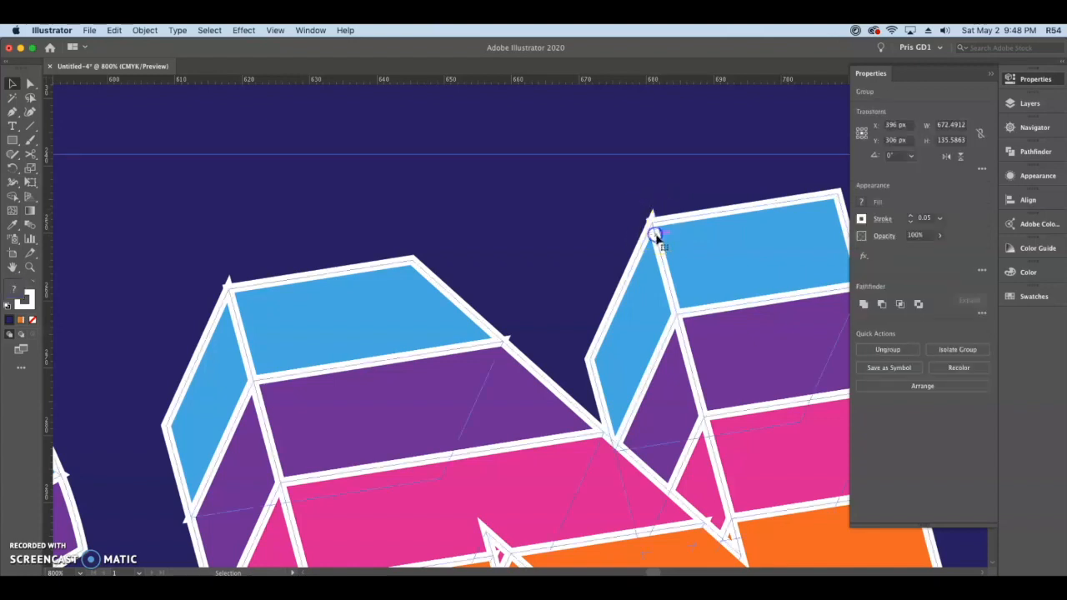
{"action": "left_click", "coordinate": [883, 220]}
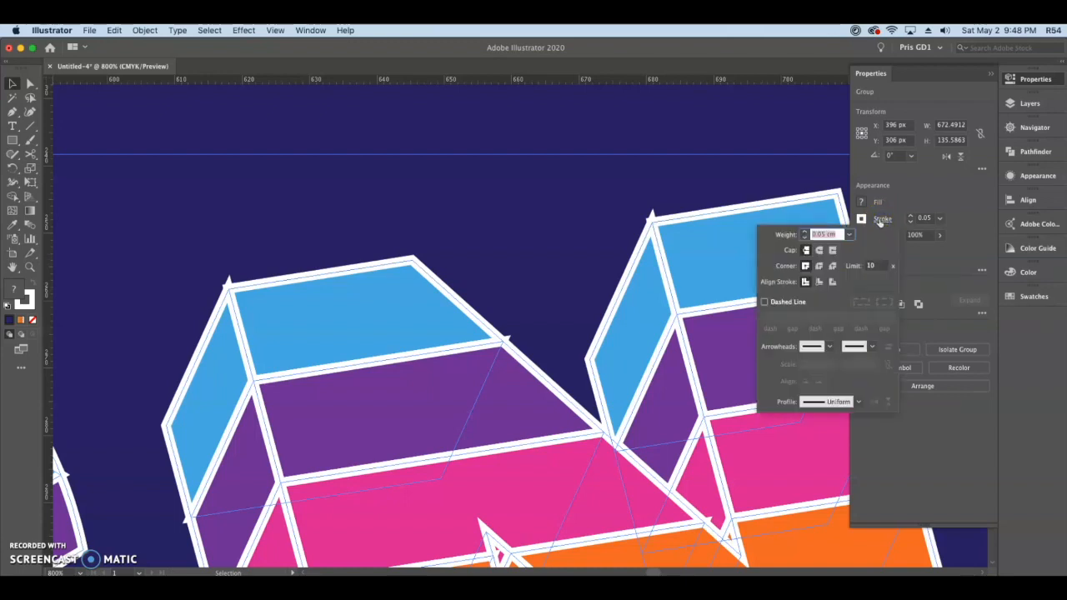
{"action": "left_click", "coordinate": [819, 251]}
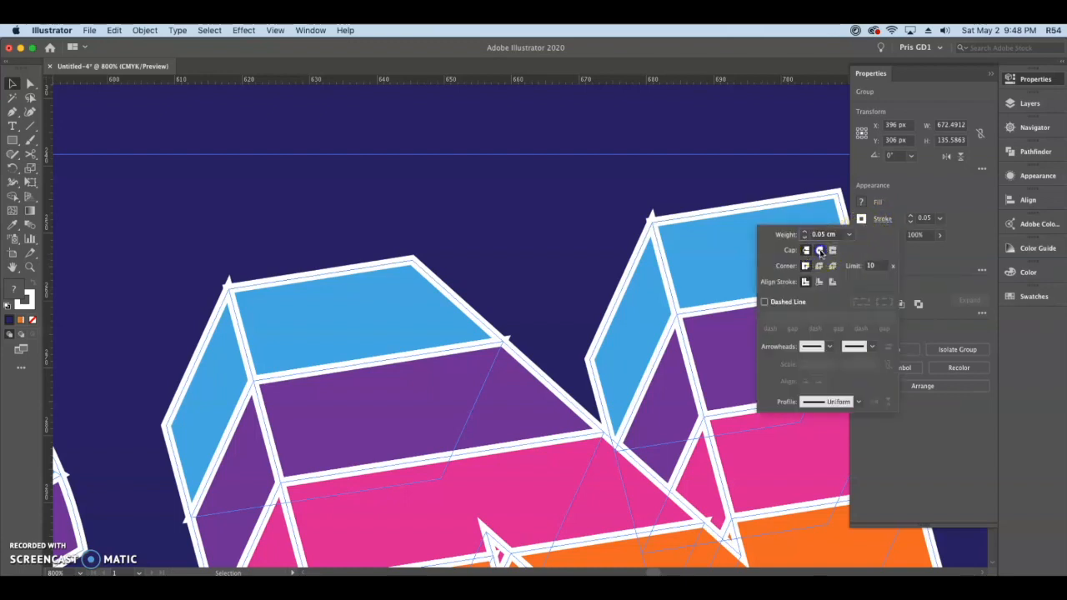
{"action": "left_click", "coordinate": [820, 266]}
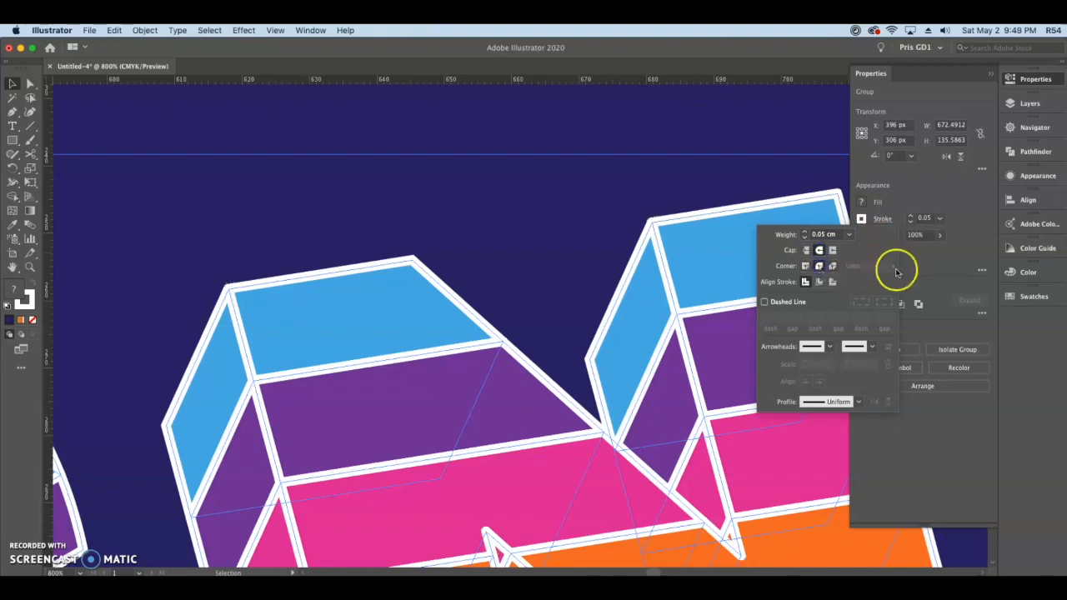
{"action": "left_click", "coordinate": [923, 268]}
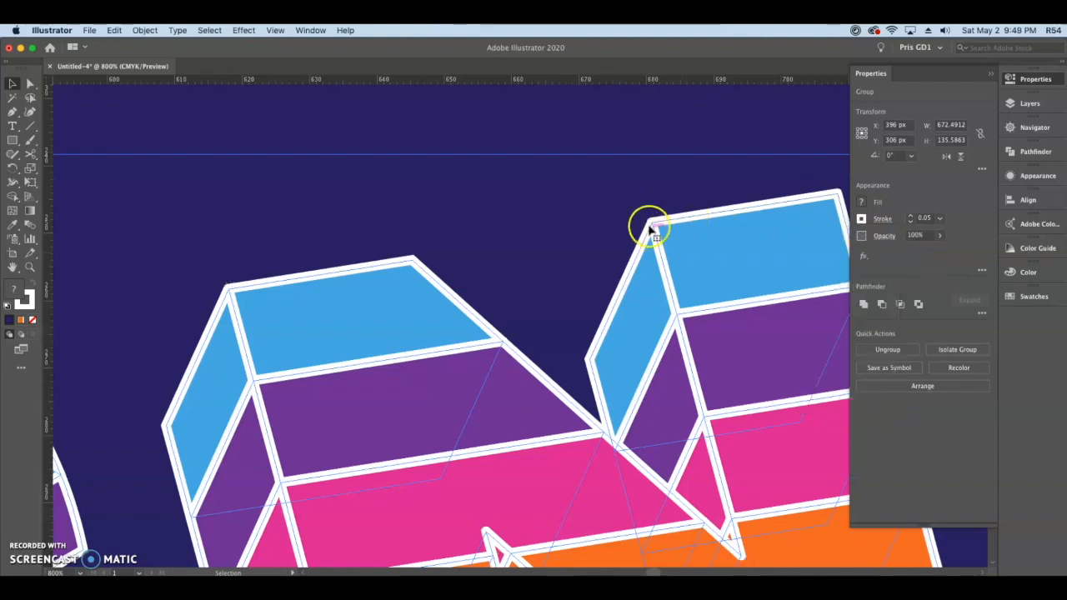
Step: Duplicate the lettering directly below the original and unite the copy into solid letter silhouettes
{"action": "scroll", "coordinate": [649, 236], "scroll_direction": "down", "scroll_amount": 6}
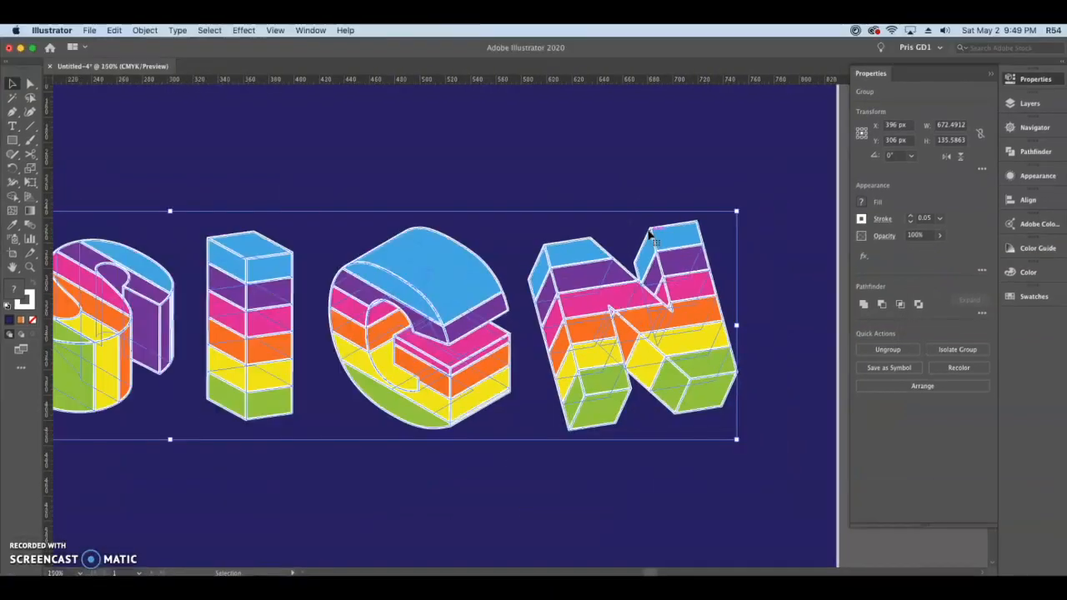
{"action": "left_click_drag", "start_coordinate": [531, 376], "coordinate": [611, 376]}
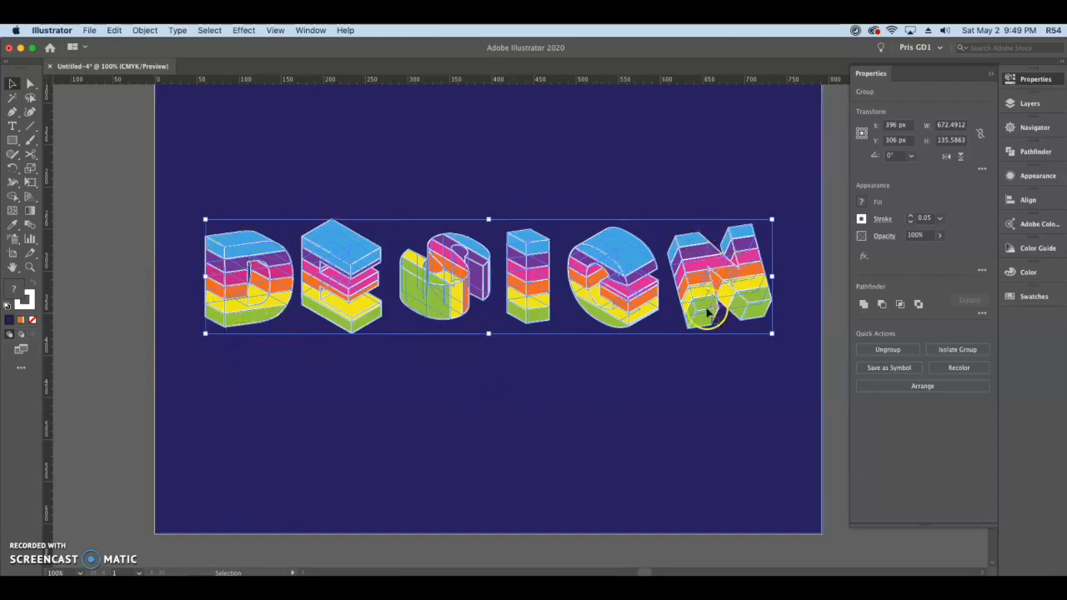
{"action": "left_click_drag", "start_coordinate": [631, 255], "coordinate": [633, 413]}
{"action": "left_click", "coordinate": [863, 304]}
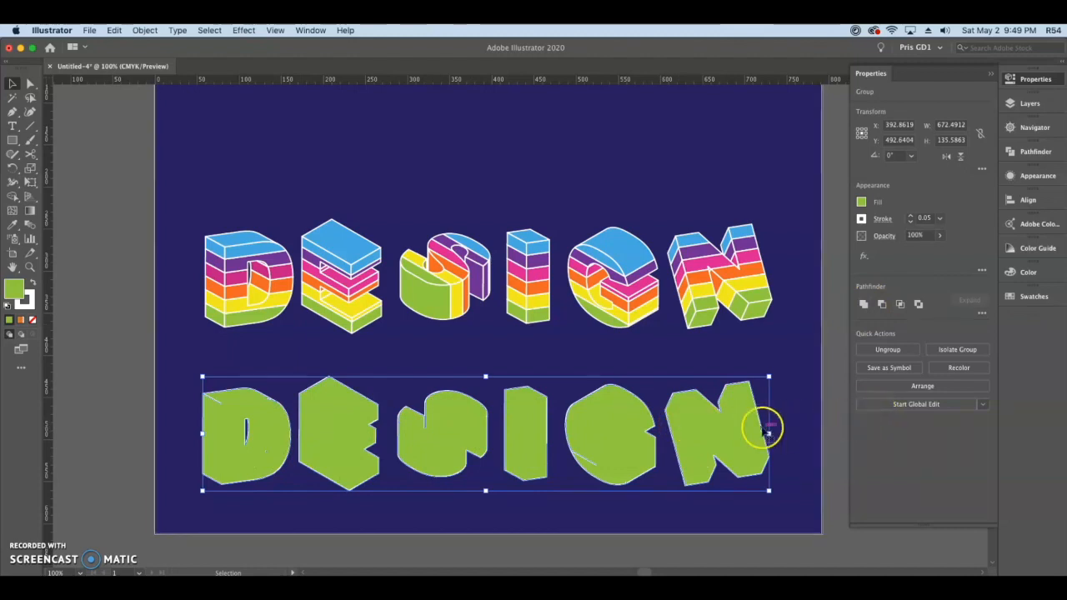
Step: Offset the silhouettes' paths by 5 px with round joins
{"action": "left_click", "coordinate": [144, 30]}
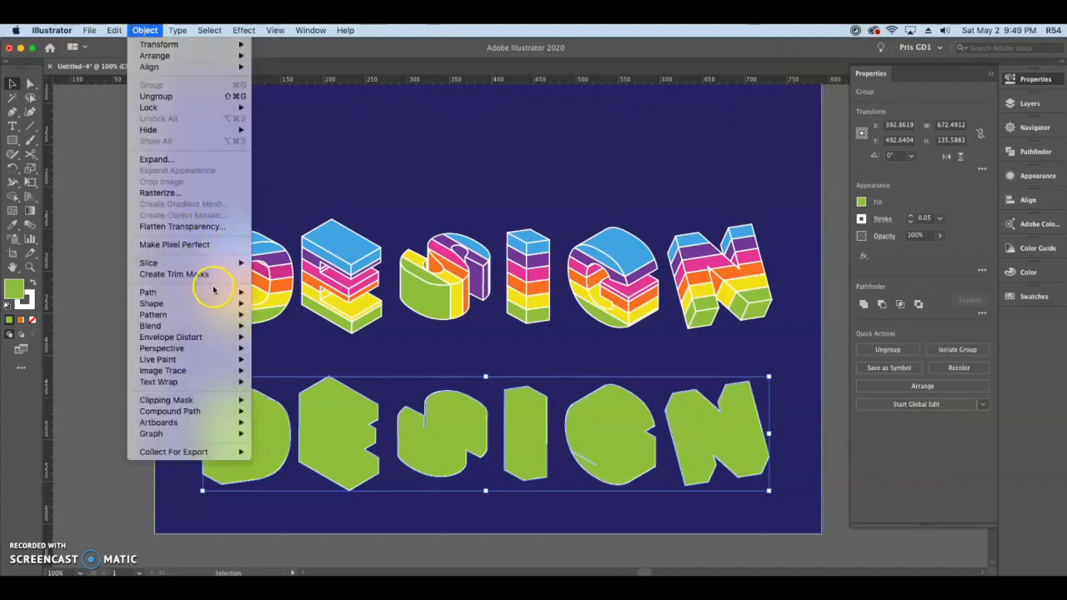
{"action": "mouse_move", "coordinate": [234, 292]}
{"action": "left_click", "coordinate": [305, 333]}
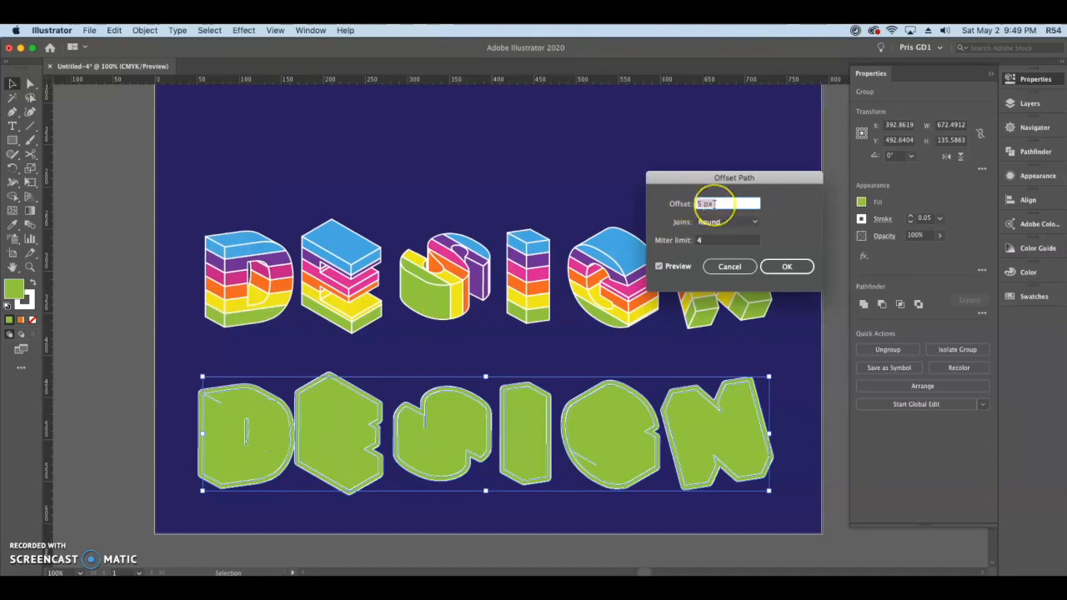
{"action": "left_click", "coordinate": [780, 266]}
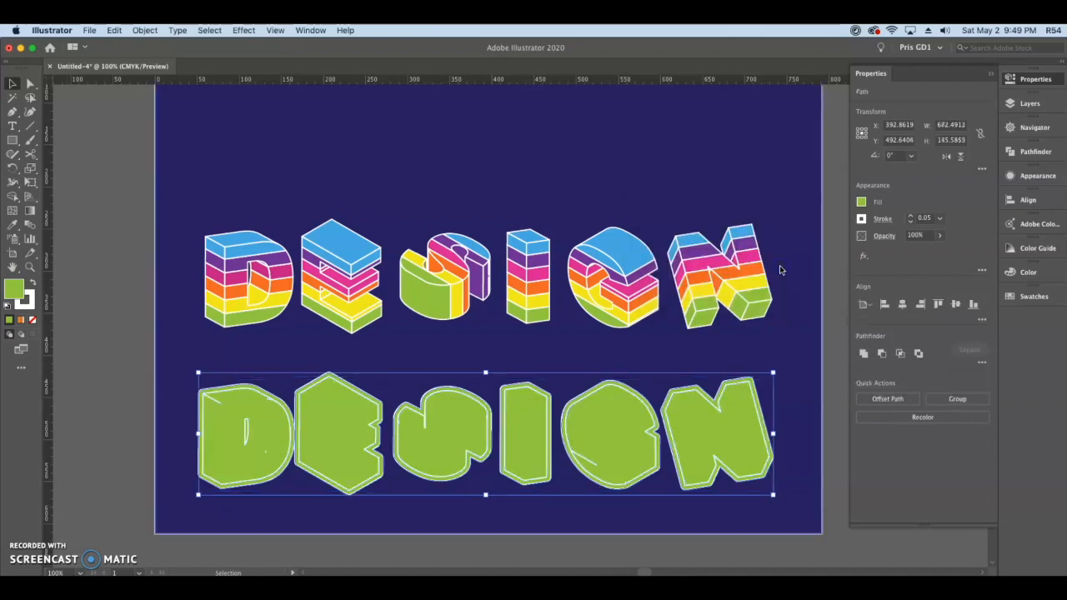
Step: Unite the offset outlines with the green silhouettes and ungroup the shapes
{"action": "left_click", "coordinate": [863, 355]}
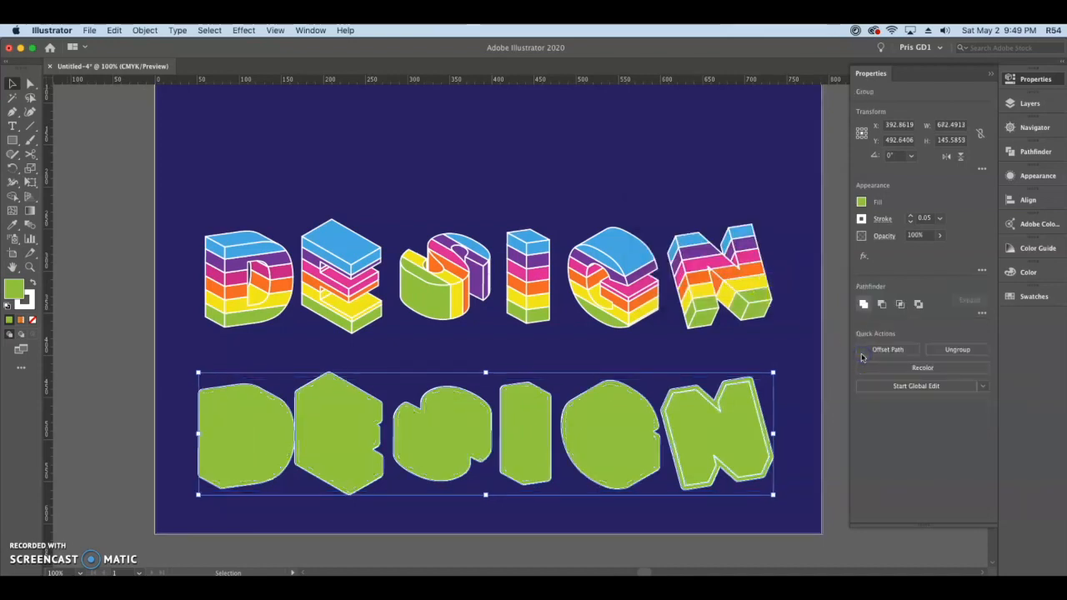
{"action": "left_click", "coordinate": [865, 305]}
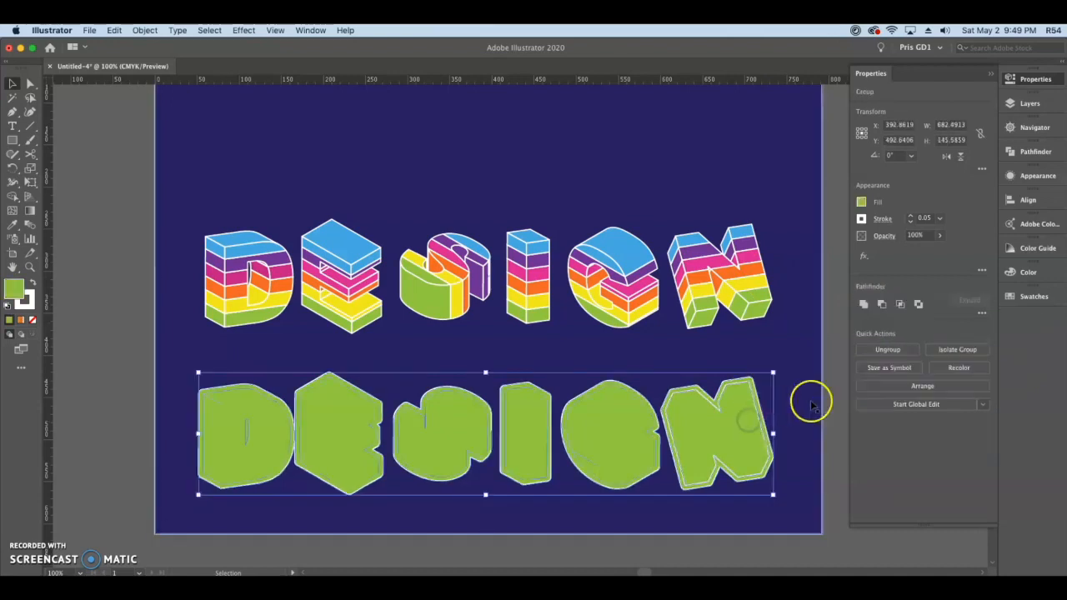
{"action": "left_click", "coordinate": [886, 350]}
{"action": "left_click", "coordinate": [806, 423]}
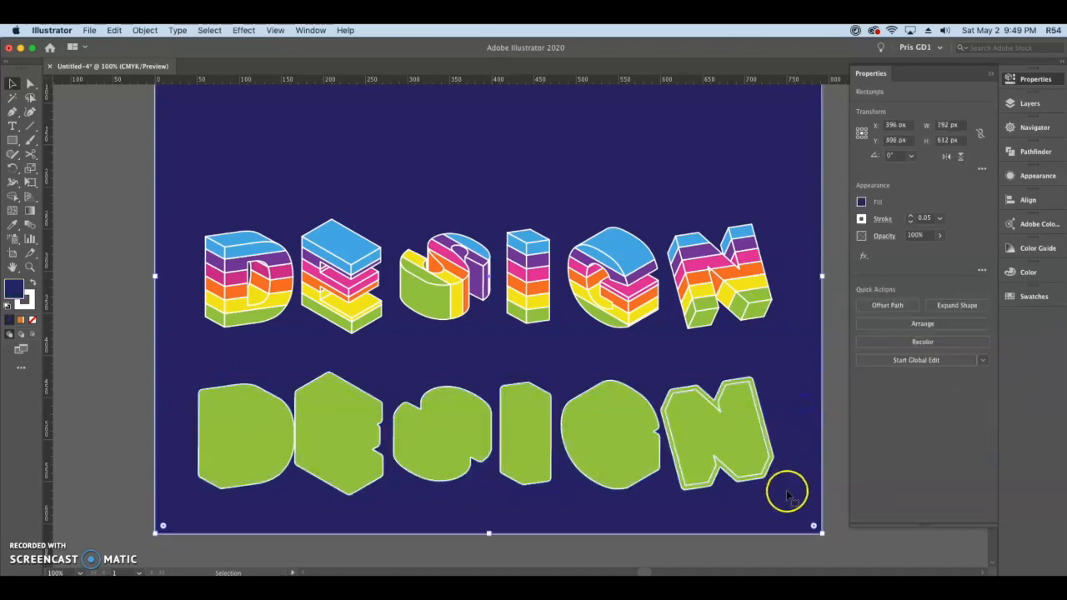
Step: Lock the navy background rectangle in the layer's object list
{"action": "left_click", "coordinate": [1024, 104]}
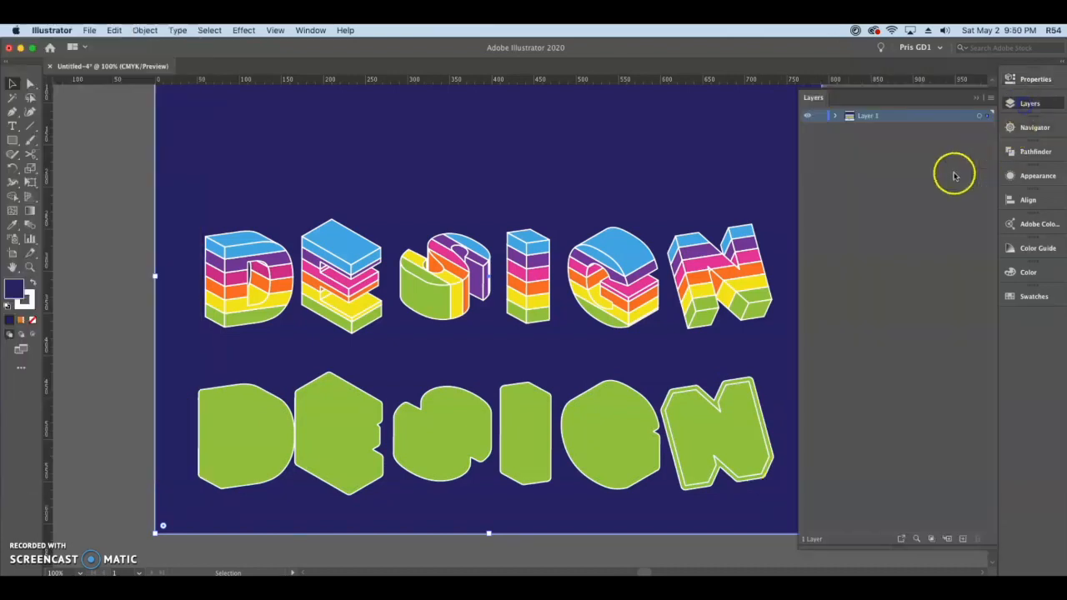
{"action": "left_click", "coordinate": [834, 116]}
{"action": "left_click", "coordinate": [820, 303]}
{"action": "left_click", "coordinate": [1031, 104]}
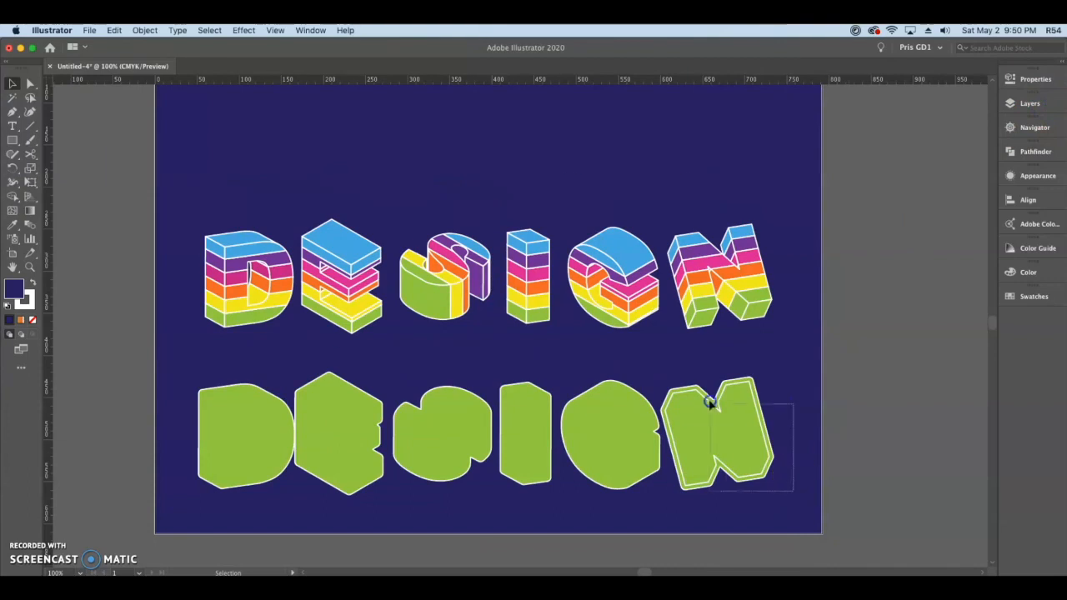
Step: Select the pieces of the N and unite its inner shape with the offset outline
{"action": "left_click_drag", "start_coordinate": [794, 492], "coordinate": [709, 402]}
{"action": "left_click", "coordinate": [1026, 79]}
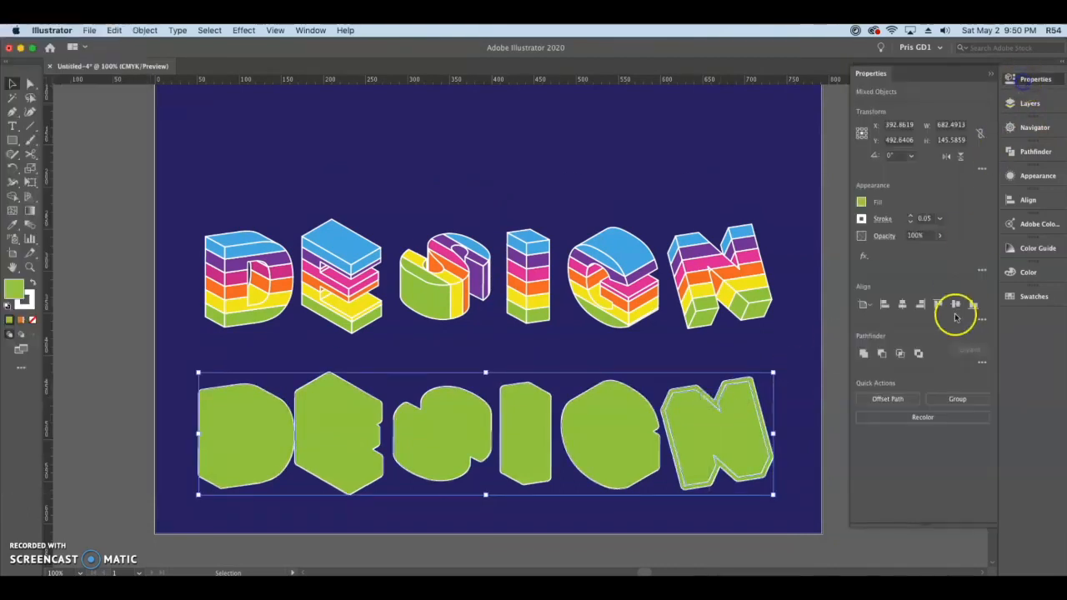
{"action": "left_click", "coordinate": [754, 418]}
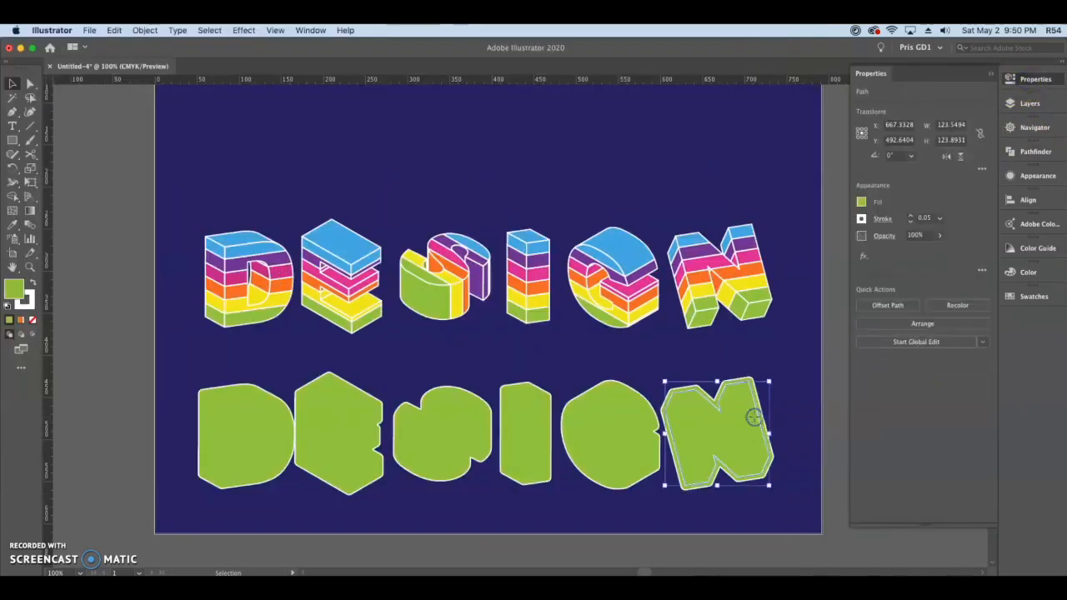
{"action": "left_click_drag", "start_coordinate": [797, 474], "coordinate": [746, 421]}
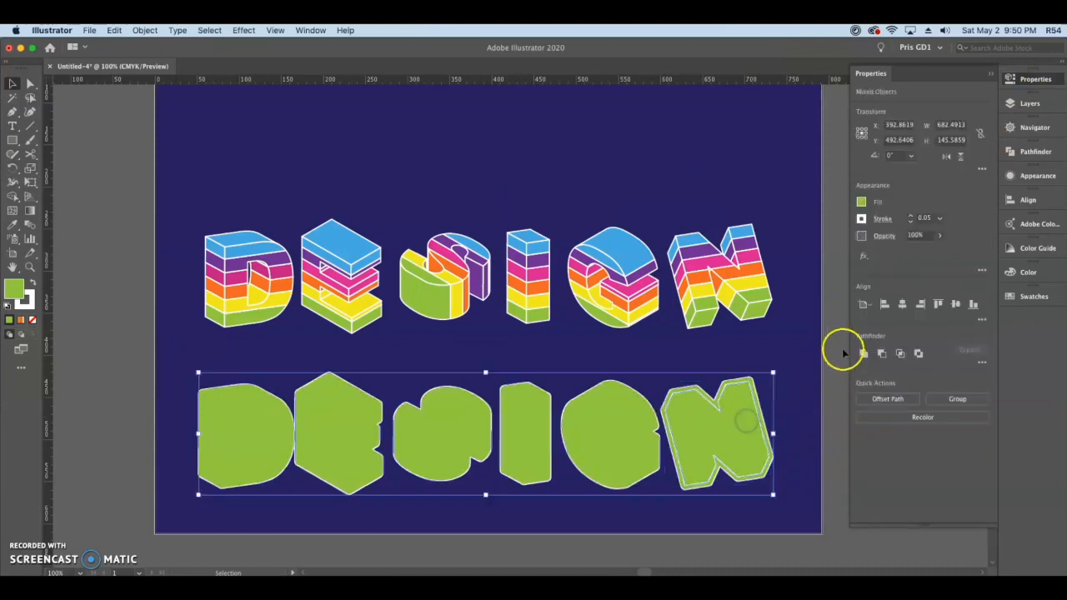
{"action": "left_click", "coordinate": [806, 355]}
{"action": "left_click", "coordinate": [700, 389]}
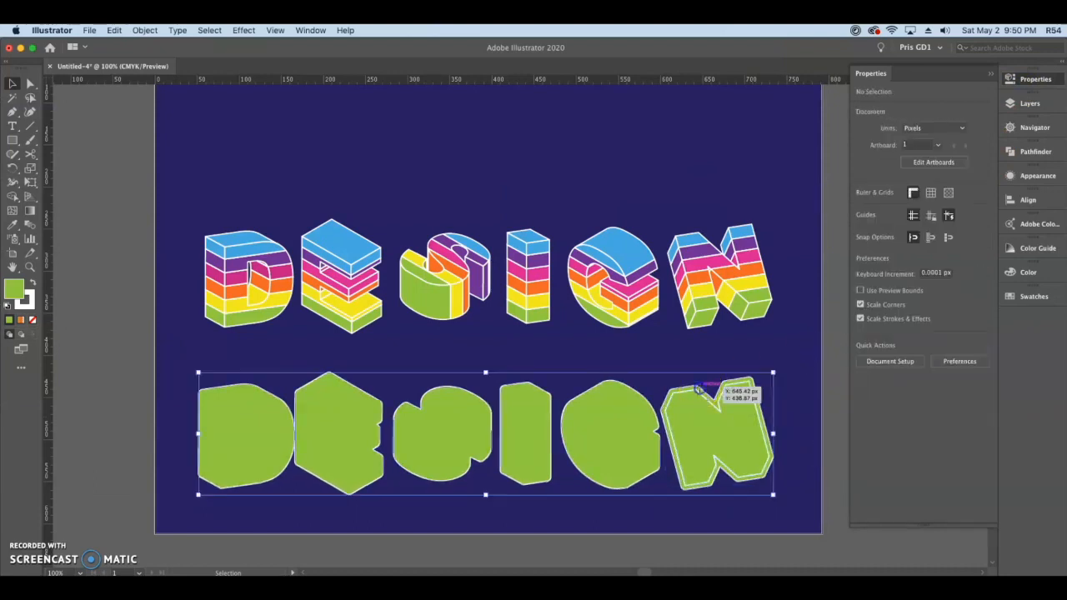
{"action": "left_click_drag", "start_coordinate": [798, 481], "coordinate": [739, 431]}
{"action": "left_click", "coordinate": [863, 355]}
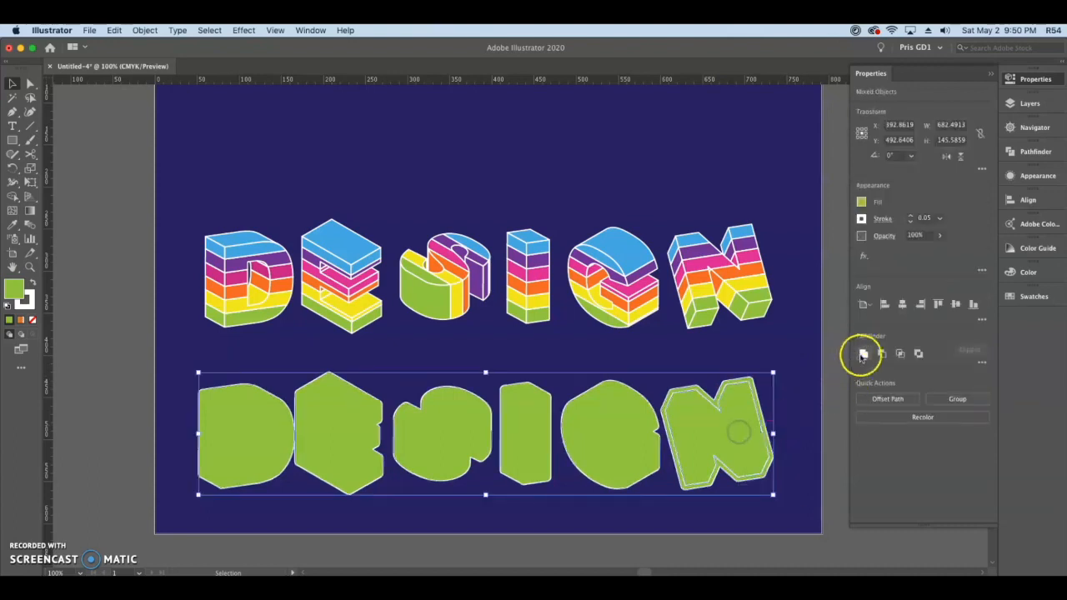
Step: Select all the green silhouettes and unite them again to merge the leftover inner shapes
{"action": "left_click", "coordinate": [614, 529]}
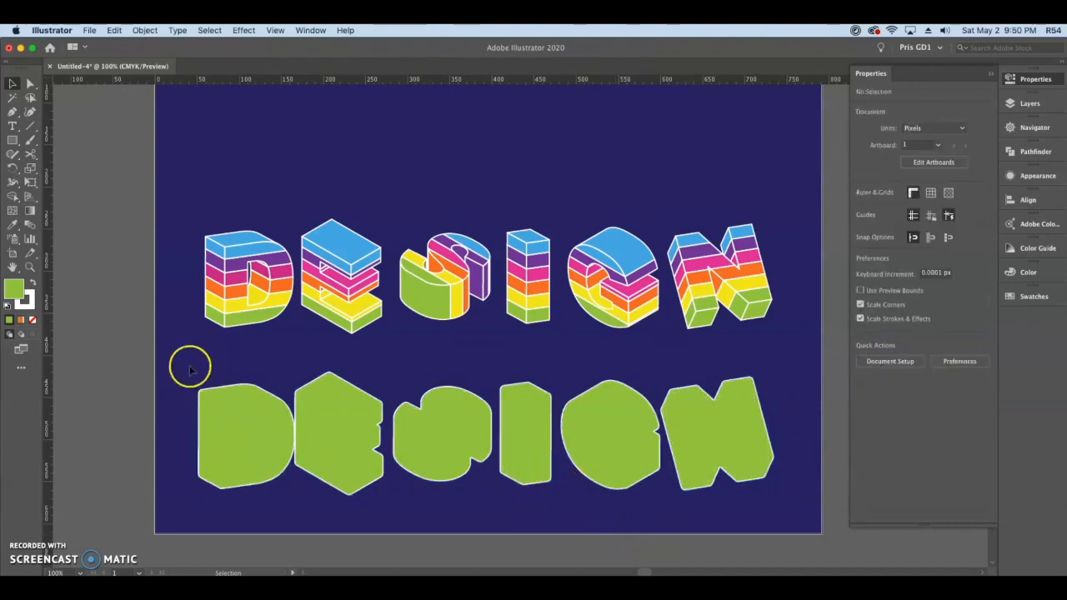
{"action": "left_click_drag", "start_coordinate": [167, 357], "coordinate": [809, 512]}
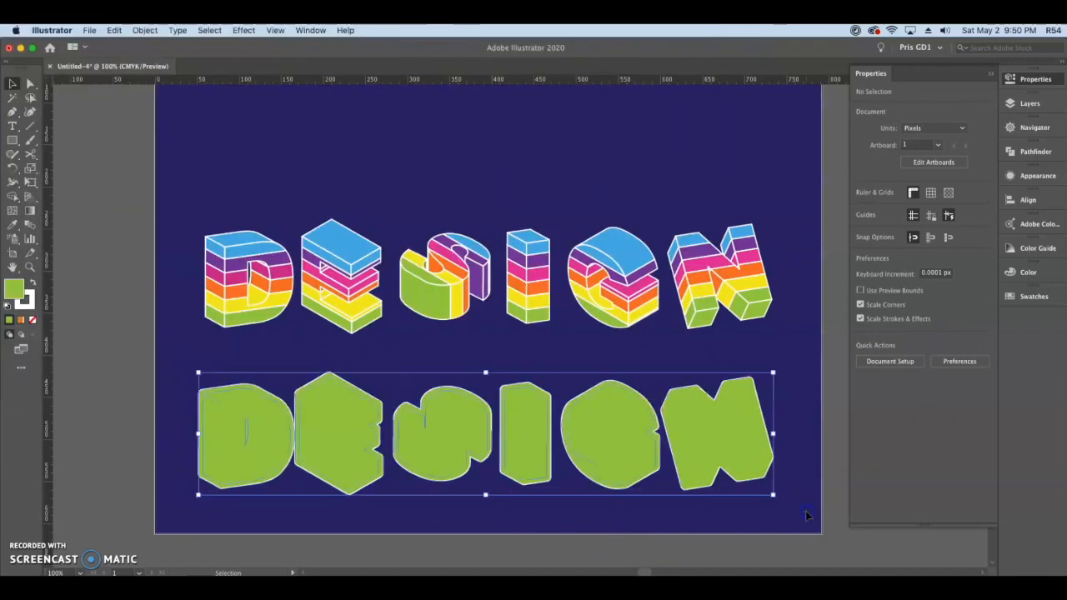
{"action": "left_click", "coordinate": [864, 356]}
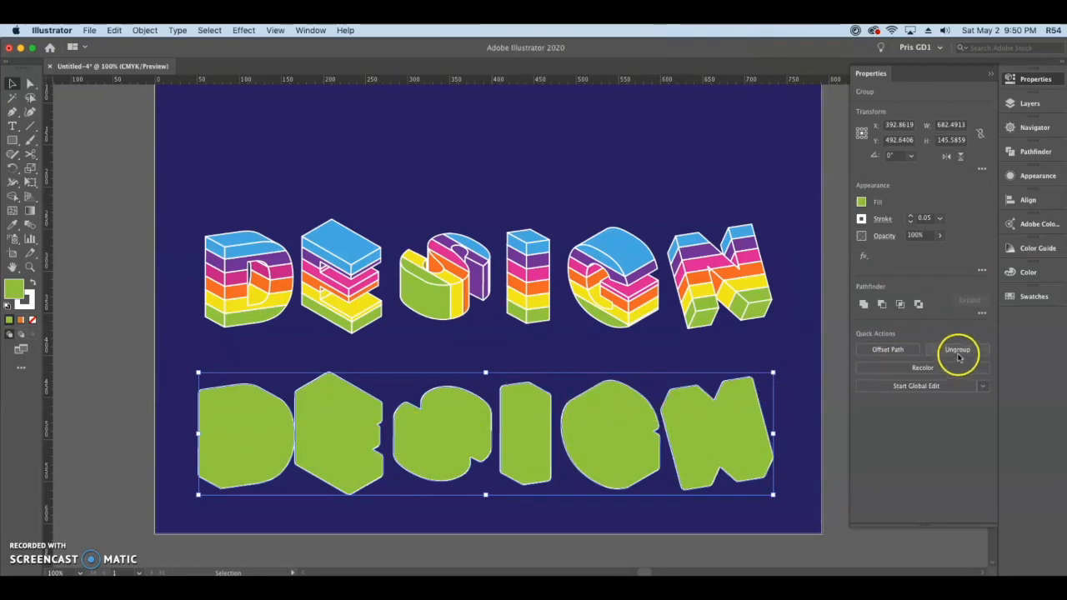
{"action": "left_click", "coordinate": [588, 356]}
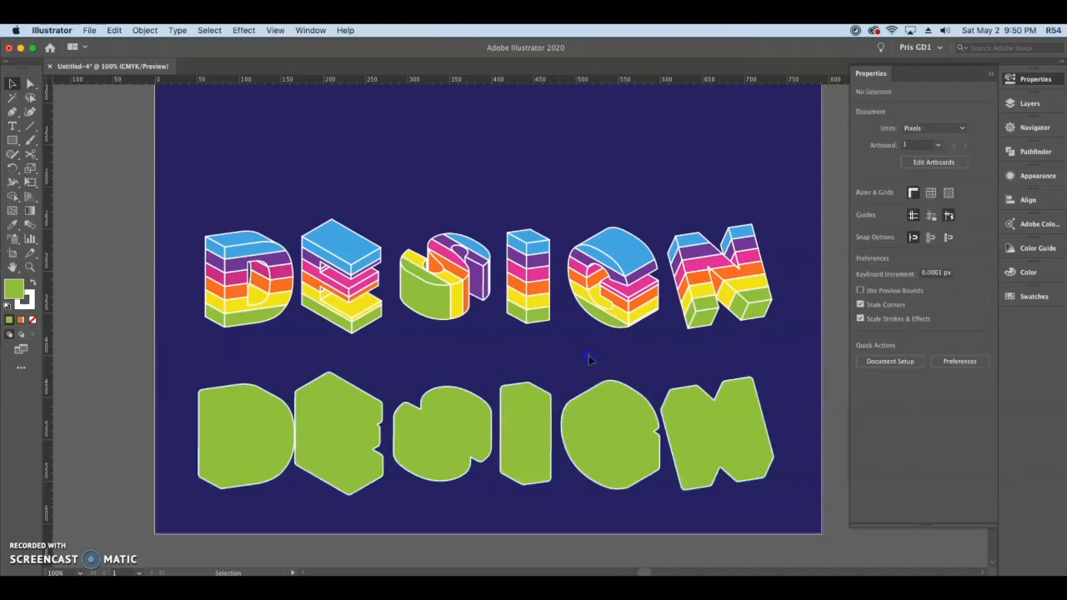
Step: Remove the stroke from the green silhouettes and fill them with white
{"action": "left_click", "coordinate": [613, 420]}
{"action": "left_click", "coordinate": [306, 389]}
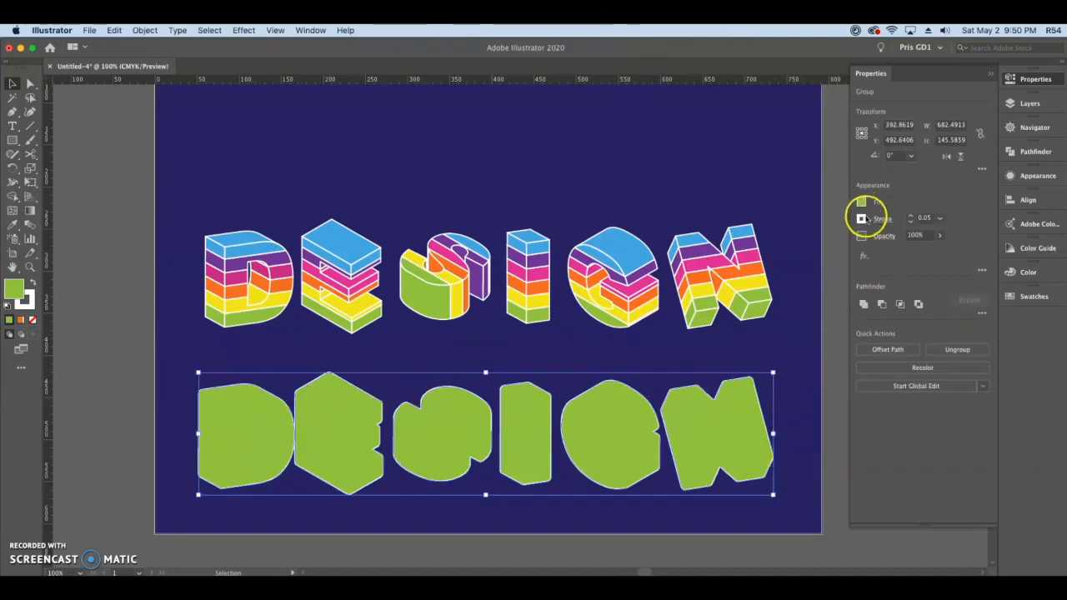
{"action": "left_click", "coordinate": [862, 219]}
{"action": "left_click", "coordinate": [737, 261]}
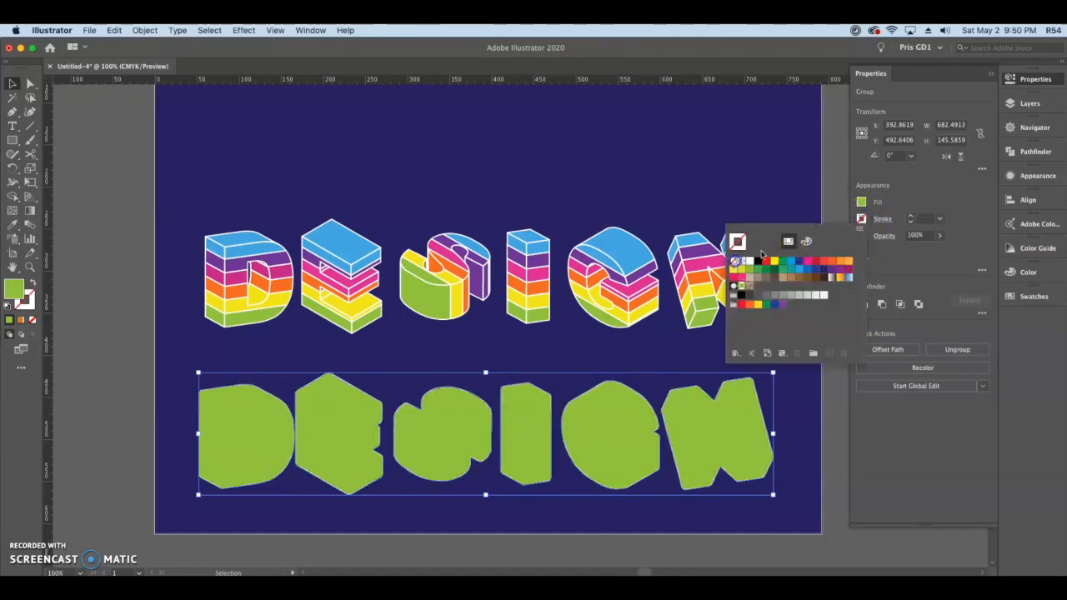
{"action": "left_click", "coordinate": [861, 202]}
{"action": "left_click", "coordinate": [861, 203]}
{"action": "left_click", "coordinate": [742, 243]}
{"action": "left_click", "coordinate": [888, 281]}
Step: Move the white silhouettes over the striped lettering, send them backward behind it and line them up as an outer border
{"action": "left_click_drag", "start_coordinate": [583, 447], "coordinate": [591, 316]}
{"action": "right_click", "coordinate": [543, 338]}
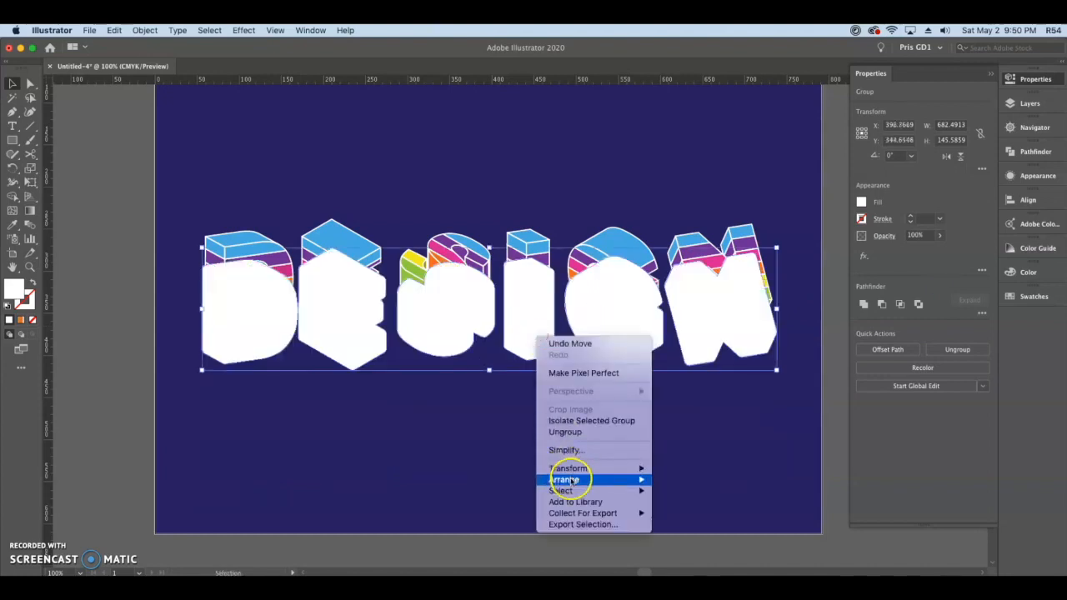
{"action": "mouse_move", "coordinate": [646, 480]}
{"action": "left_click", "coordinate": [680, 503]}
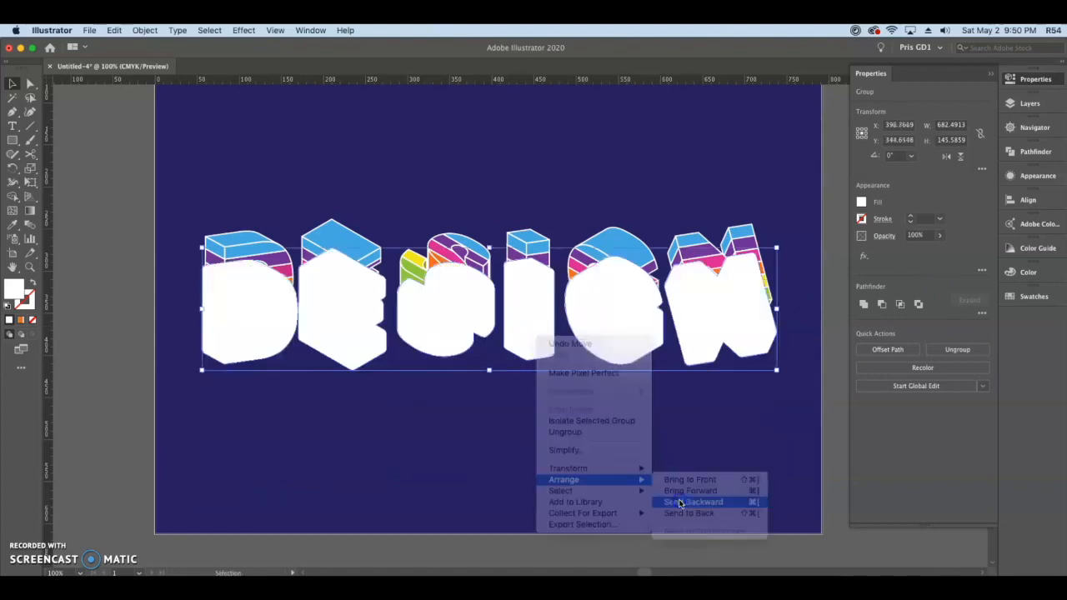
{"action": "left_click_drag", "start_coordinate": [452, 339], "coordinate": [450, 305]}
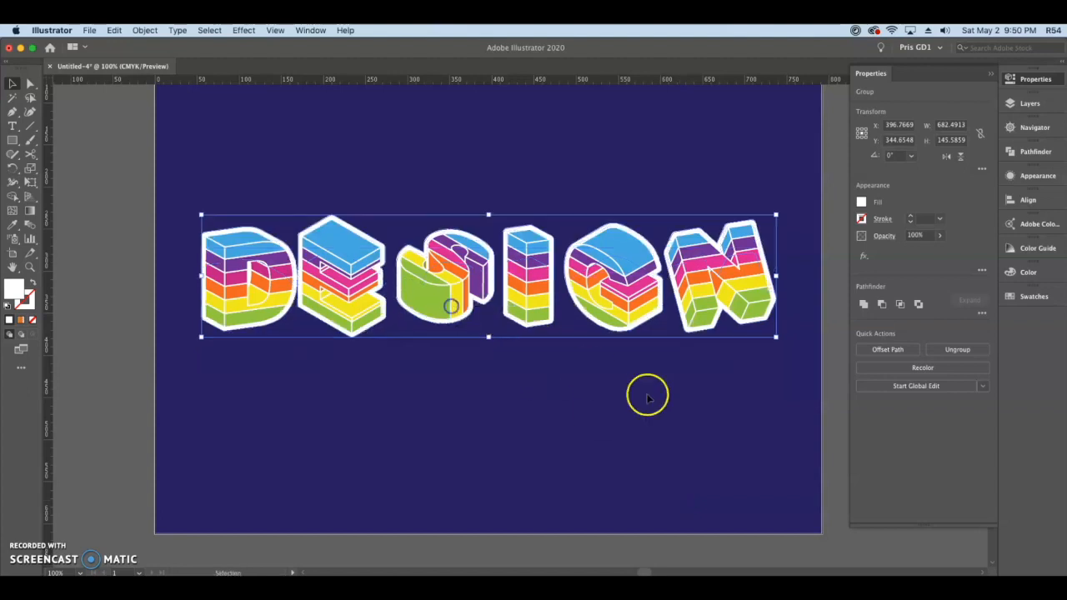
{"action": "left_click", "coordinate": [713, 434]}
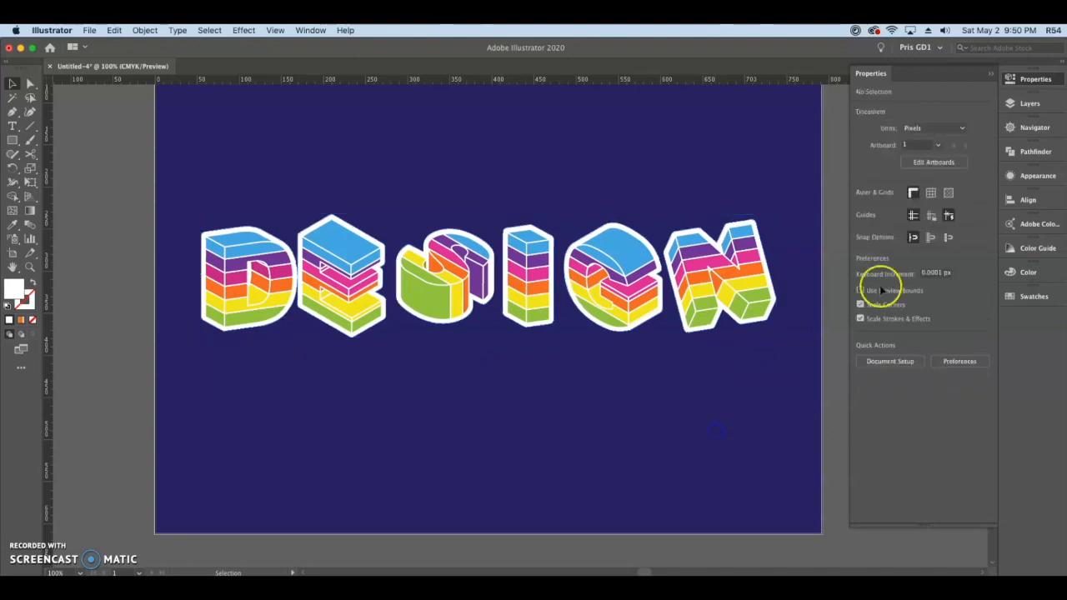
Step: Nudge the white backing down, select it together with the lettering and align both by their horizontal and vertical centers
{"action": "left_click", "coordinate": [772, 294]}
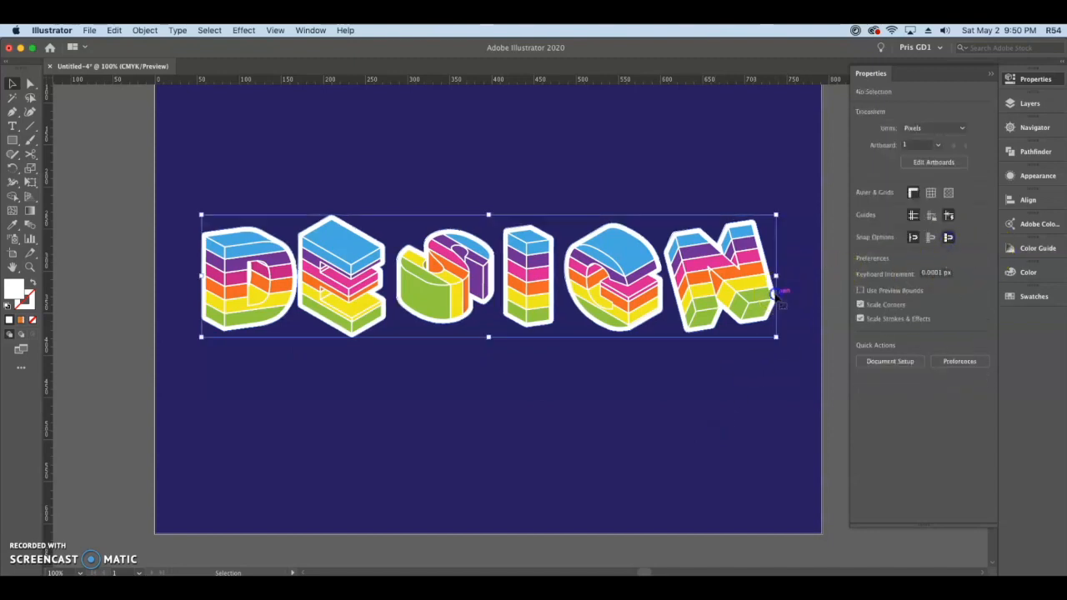
{"action": "key", "text": "Down"}
{"action": "left_click", "coordinate": [707, 370]}
{"action": "left_click_drag", "start_coordinate": [708, 394], "coordinate": [590, 210]}
{"action": "left_click", "coordinate": [904, 306]}
{"action": "left_click", "coordinate": [956, 304]}
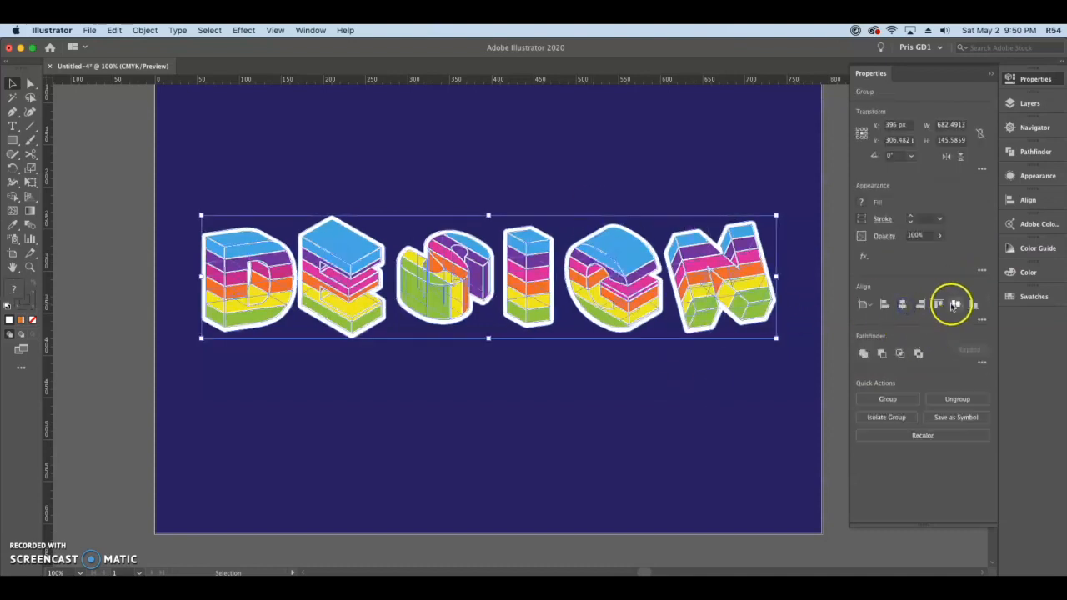
{"action": "left_click", "coordinate": [735, 408]}
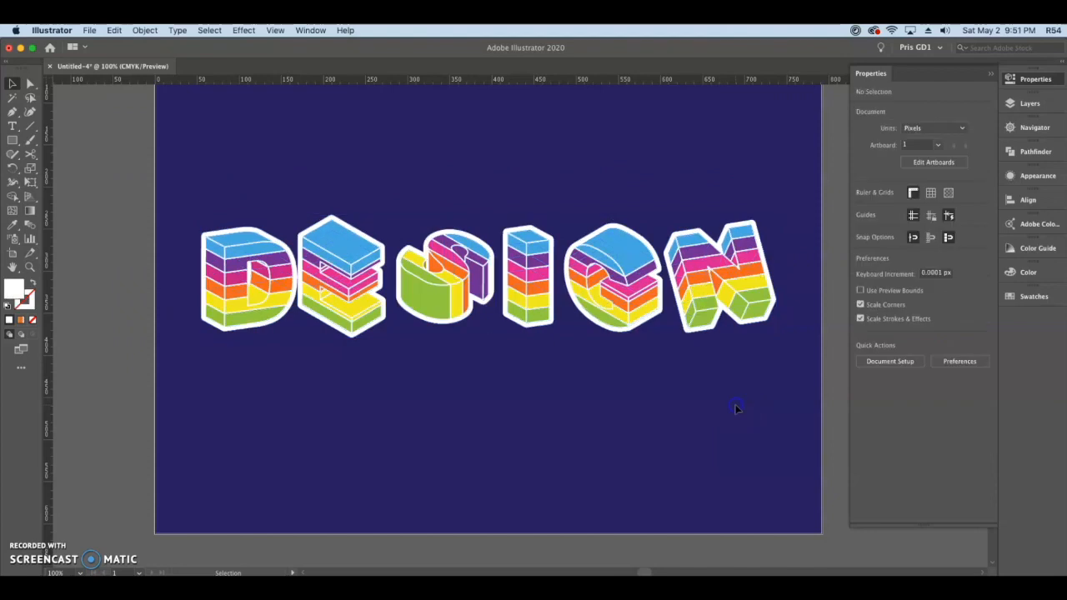
{"action": "key", "text": "super+minus"}
{"action": "left_click_drag", "start_coordinate": [616, 440], "coordinate": [571, 414]}
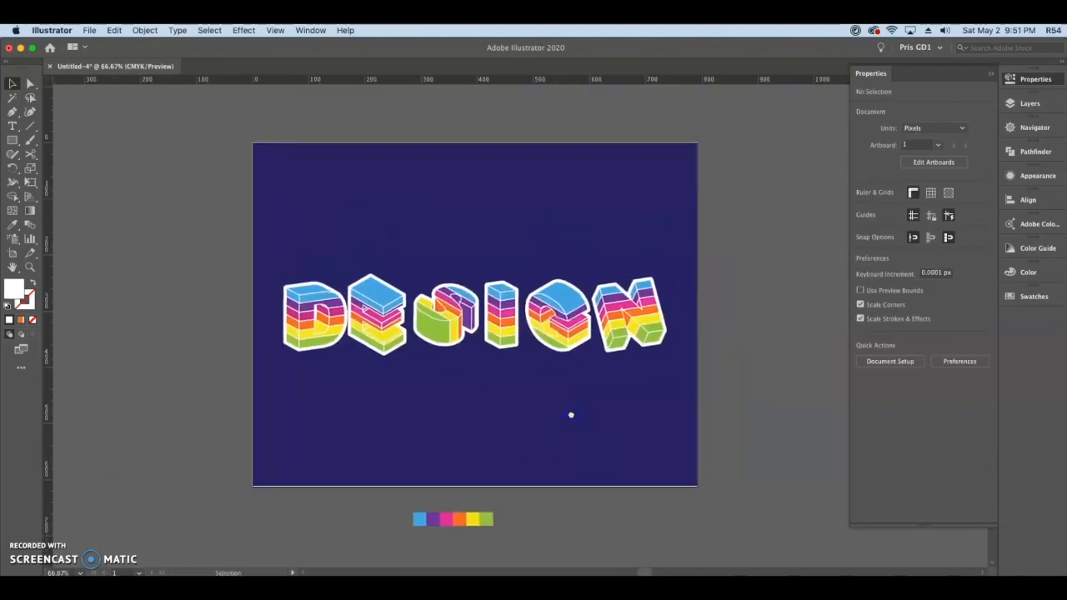